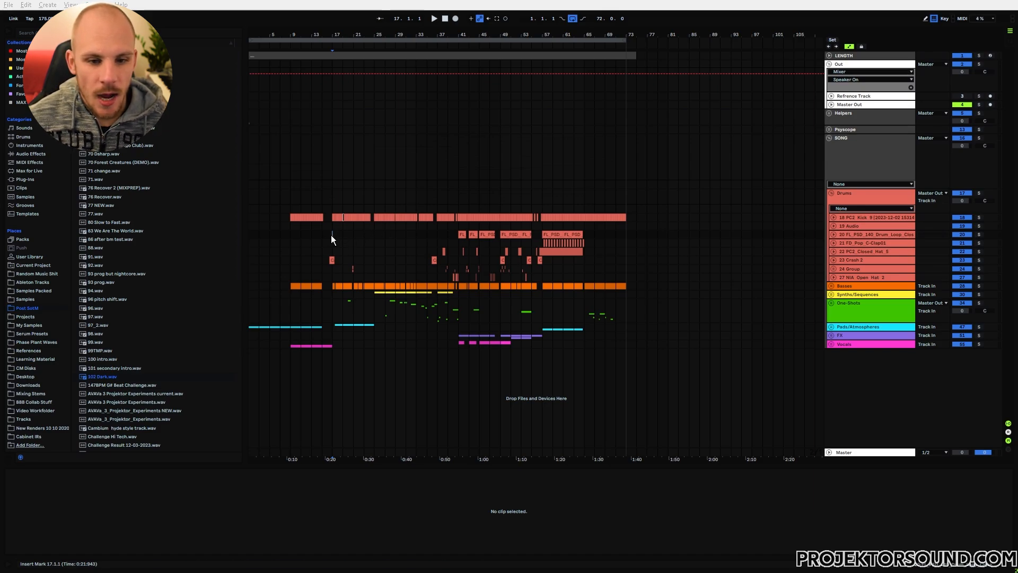
Try to delete the drum clips below the kick track from bar 17 to bar 73
{"action": "left_click_drag", "start_coordinate": [330, 235], "coordinate": [625, 285]}
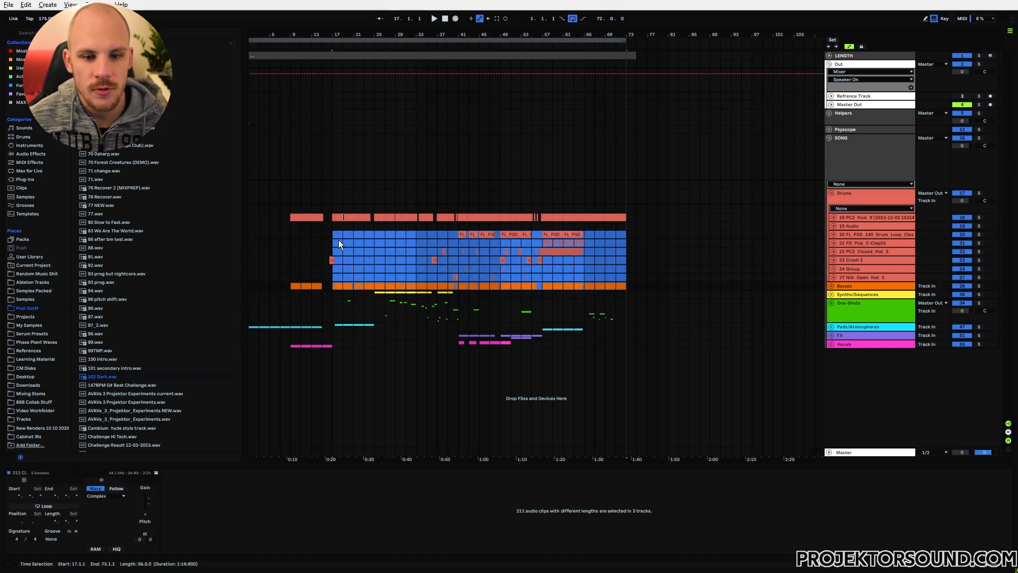
{"action": "key", "text": "Delete"}
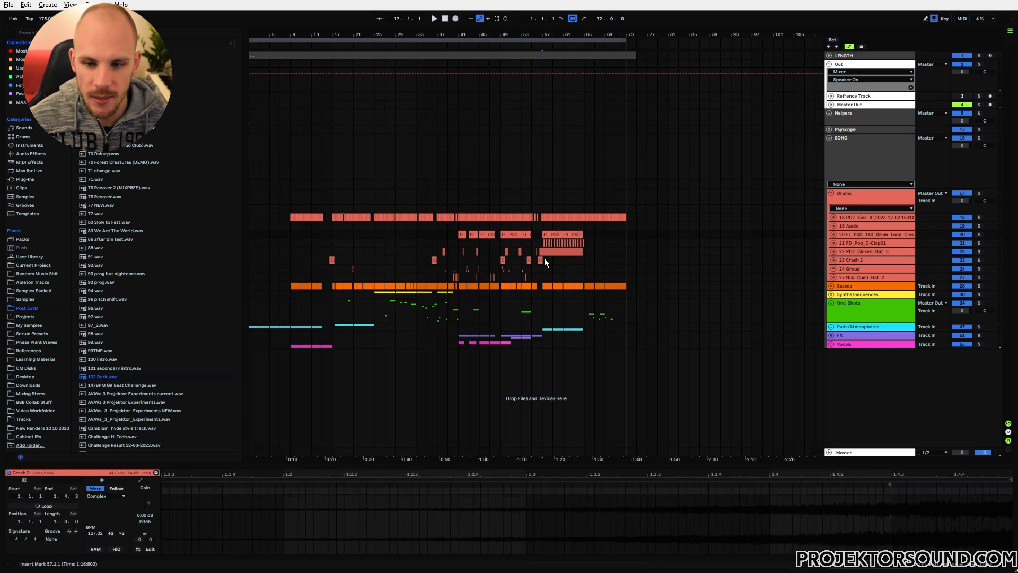
Unfold the Basses group and its 29 UNNAMED track to show the bass clips and automation
{"action": "left_click_drag", "start_coordinate": [544, 258], "coordinate": [626, 280]}
{"action": "left_click", "coordinate": [832, 286]}
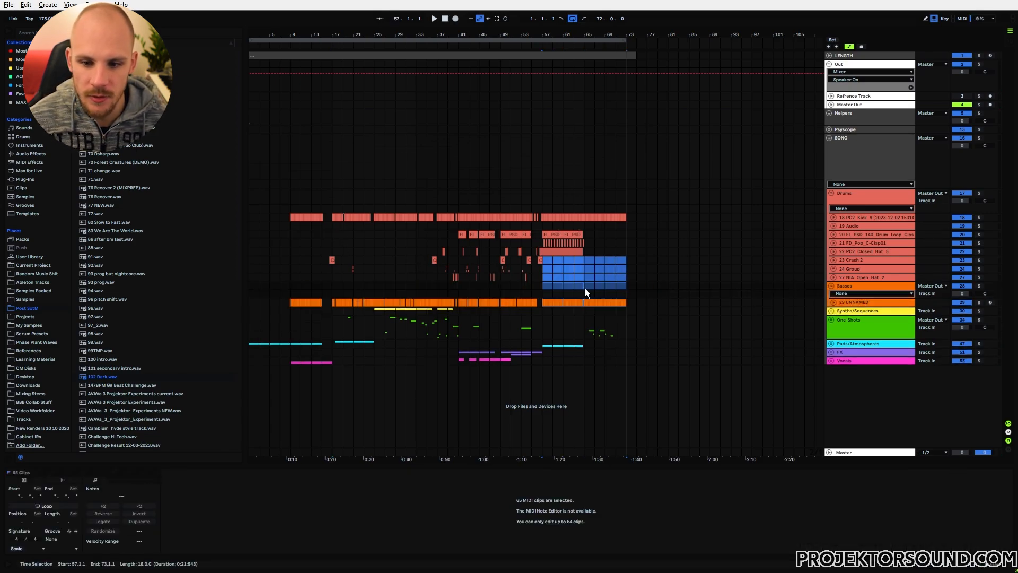
{"action": "left_click", "coordinate": [574, 286]}
{"action": "left_click", "coordinate": [833, 302]}
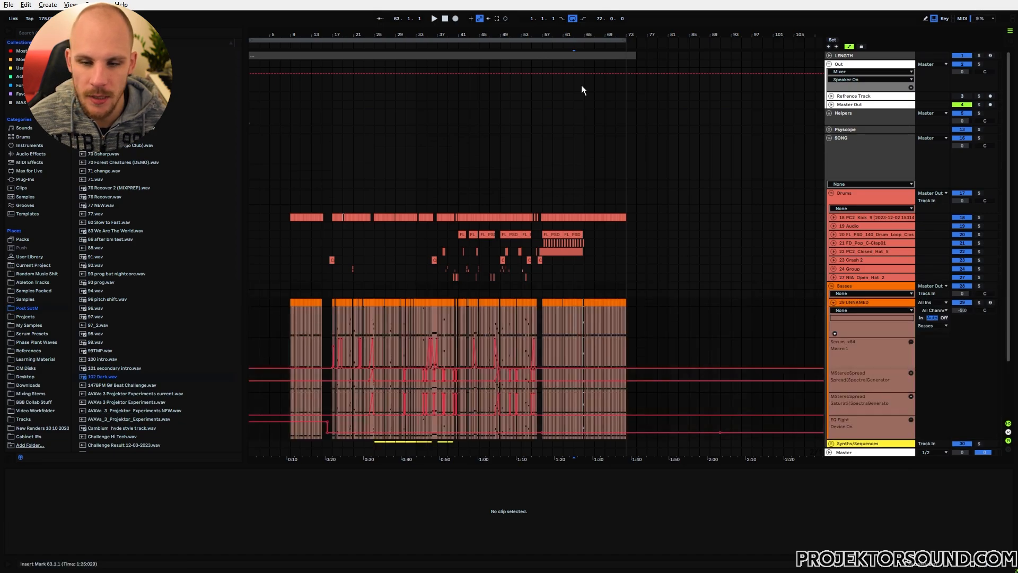
Examine the bass clips from bar 57 to bar 65, including the short gap before bar 61
{"action": "left_click_drag", "start_coordinate": [566, 38], "coordinate": [461, 146]}
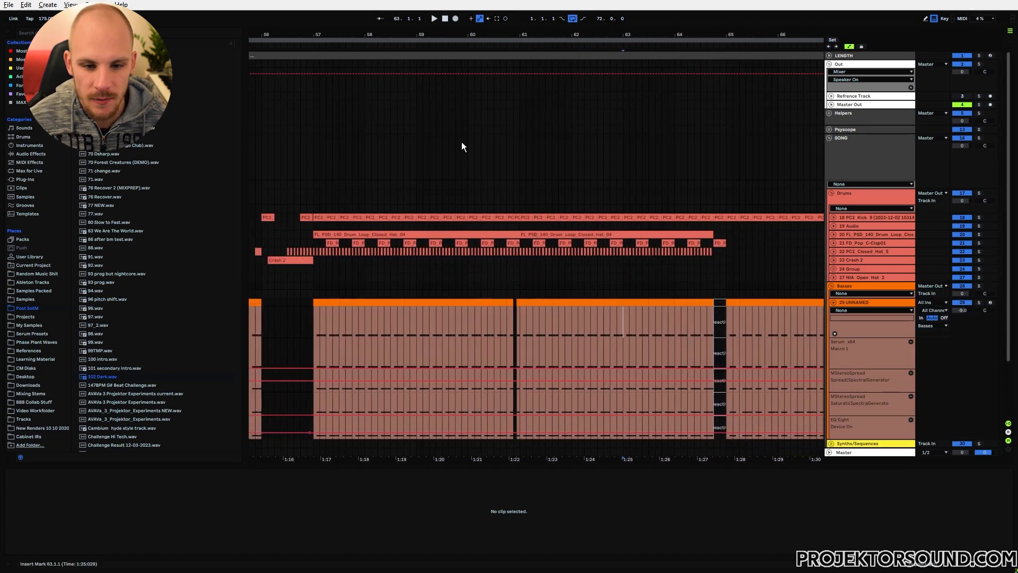
{"action": "left_click_drag", "start_coordinate": [317, 332], "coordinate": [711, 324]}
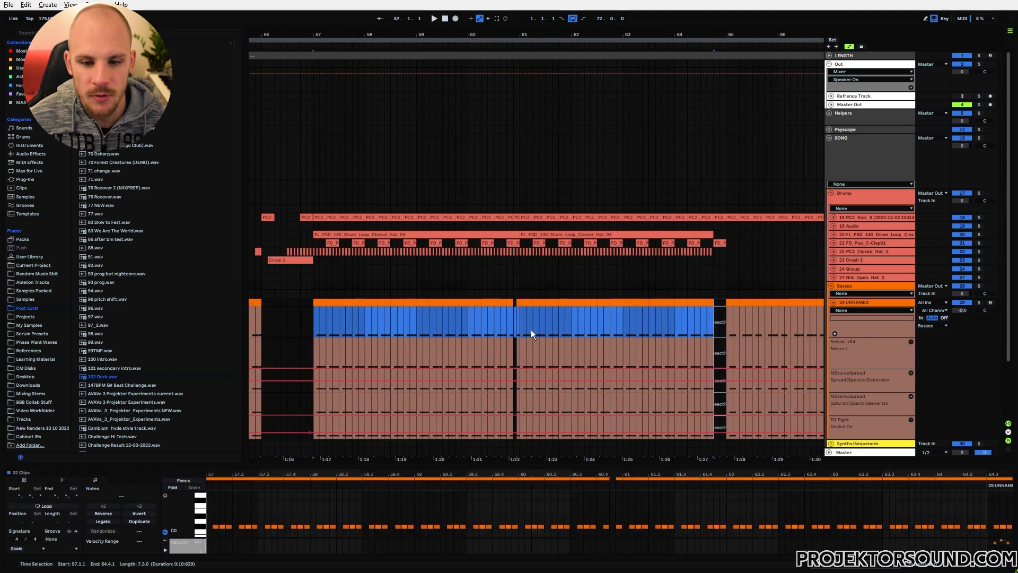
{"action": "left_click", "coordinate": [506, 318]}
{"action": "left_click", "coordinate": [517, 302]}
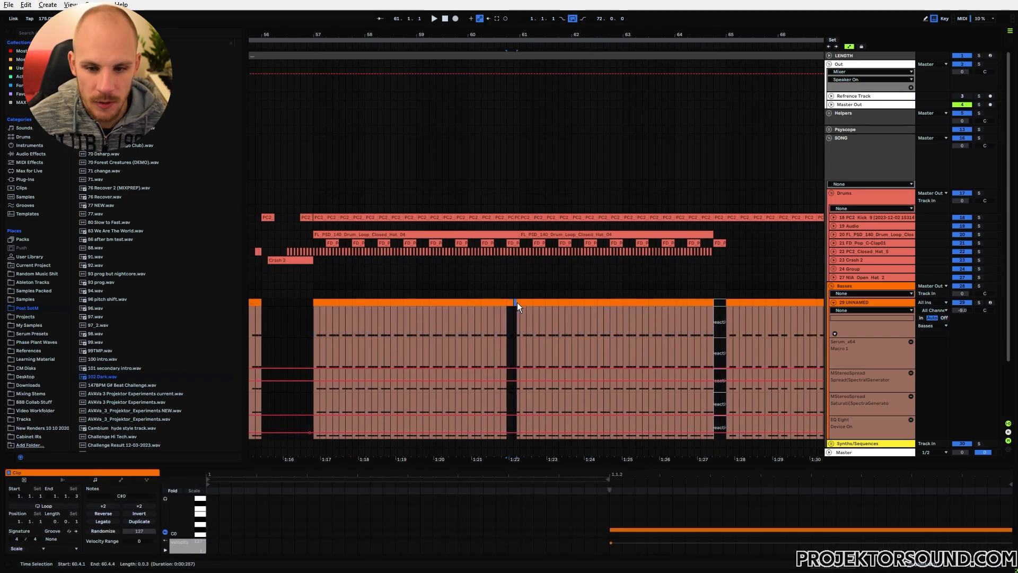
{"action": "left_click", "coordinate": [514, 218]}
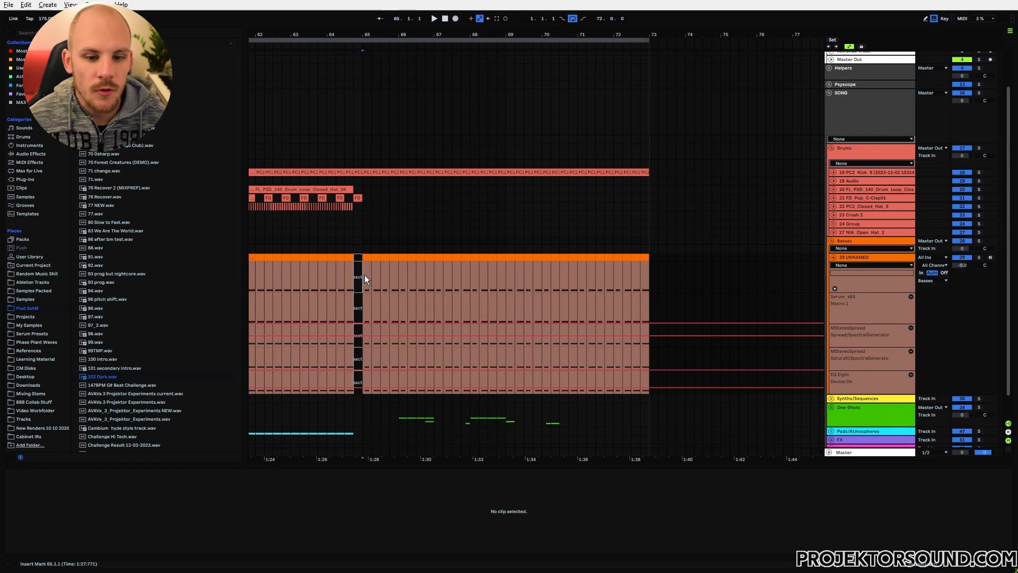
Duplicate the two-bar bass phrase starting at bar 65 three times to fill up to bar 73
{"action": "left_click_drag", "start_coordinate": [364, 275], "coordinate": [389, 272]}
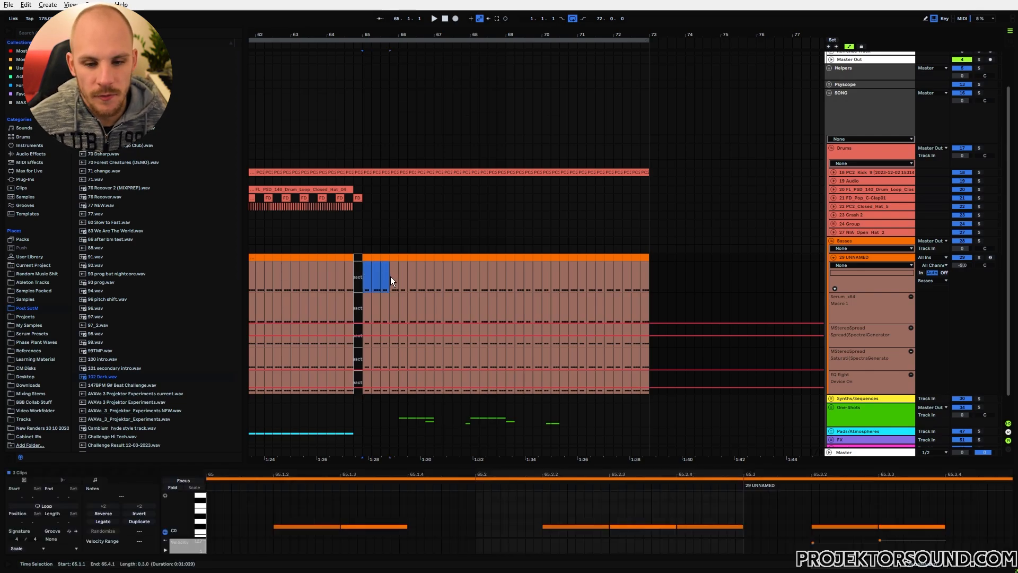
{"action": "left_click_drag", "start_coordinate": [362, 273], "coordinate": [648, 269]}
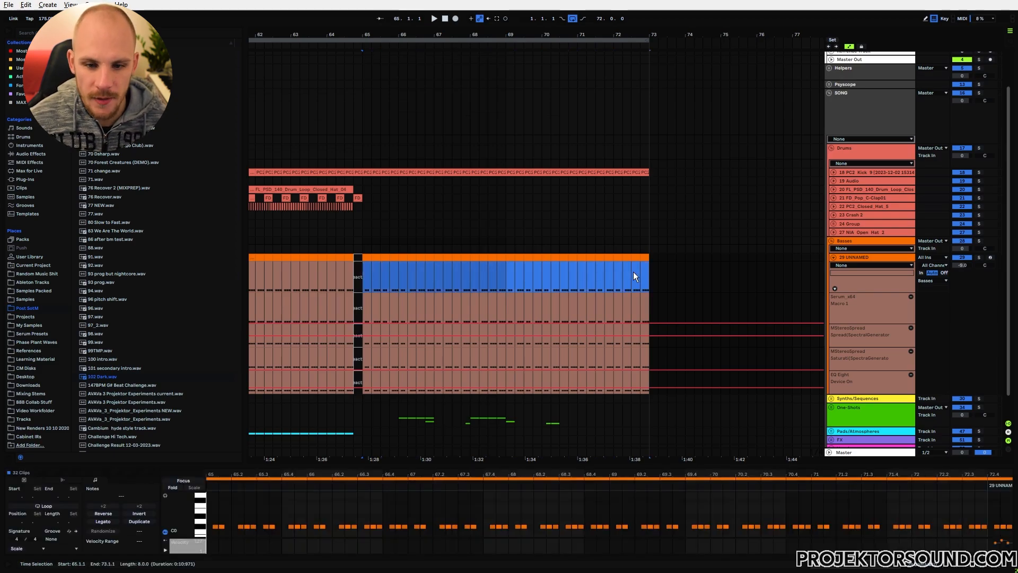
{"action": "left_click_drag", "start_coordinate": [435, 272], "coordinate": [364, 259]}
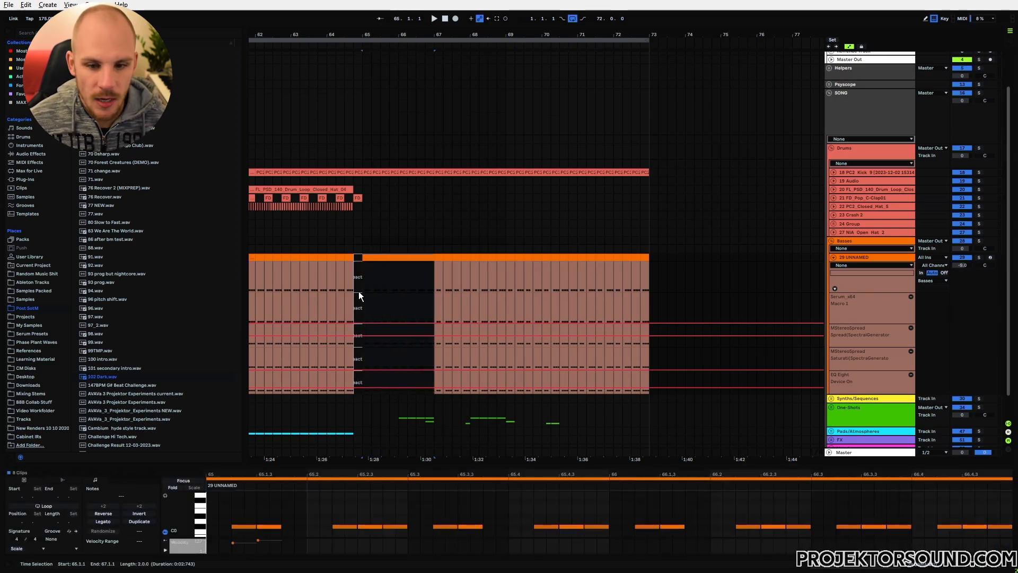
{"action": "key", "text": "ctrl+d"}
{"action": "key", "text": "ctrl+d"}
{"action": "key", "text": "ctrl+d"}
{"action": "left_click", "coordinate": [371, 297]}
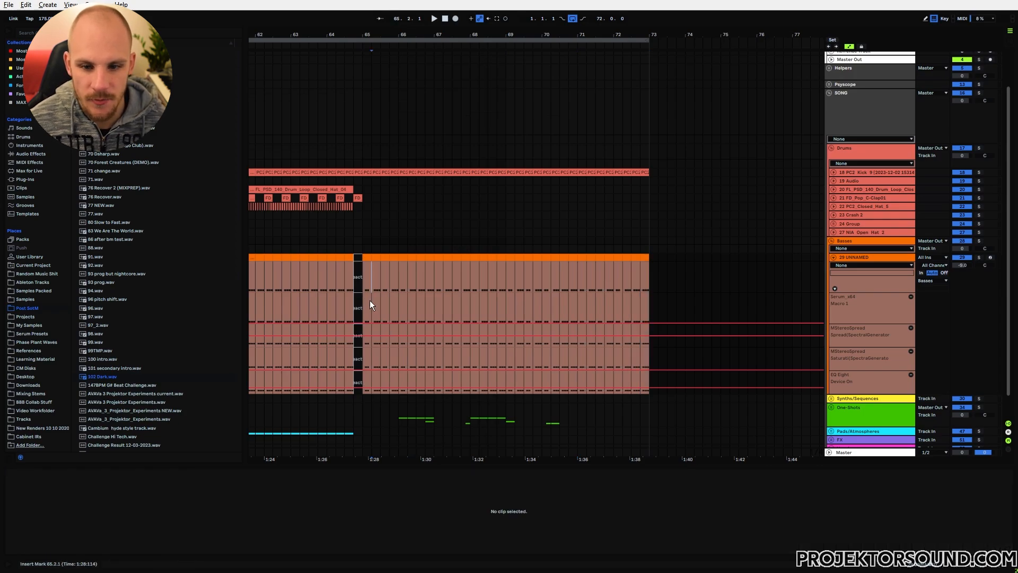
Examine the bass variations and breaks between bars 43 and 57
{"action": "scroll", "coordinate": [370, 301], "scroll_direction": "left", "scroll_amount": 15}
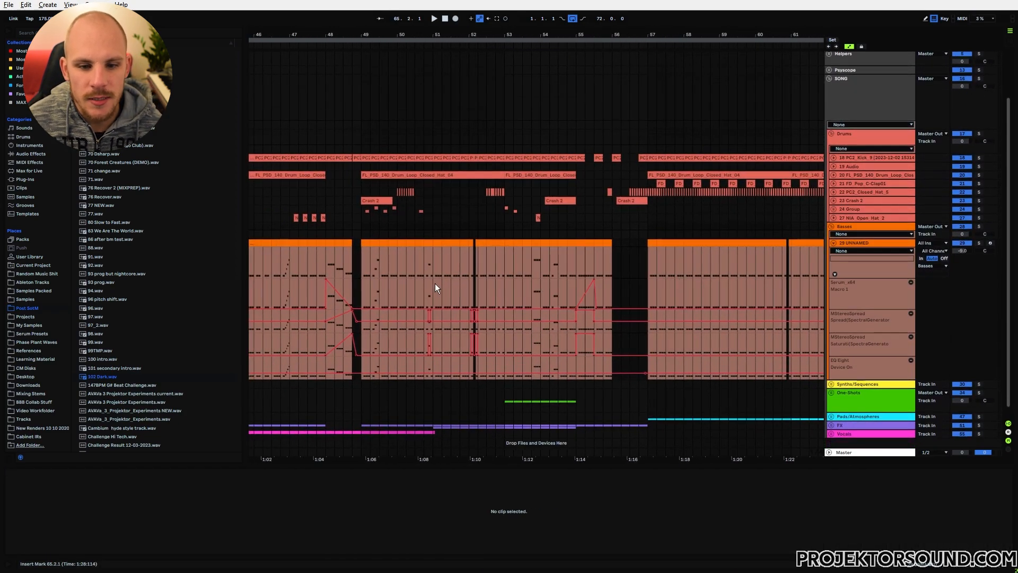
{"action": "scroll", "coordinate": [531, 277], "scroll_direction": "left", "scroll_amount": 2}
{"action": "left_click_drag", "start_coordinate": [444, 262], "coordinate": [488, 259]}
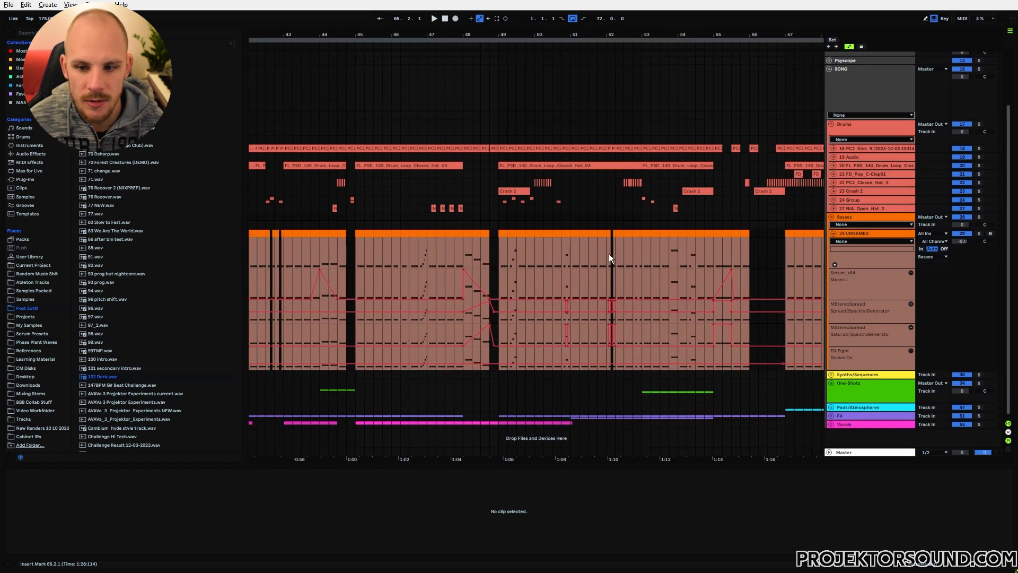
{"action": "left_click", "coordinate": [634, 253]}
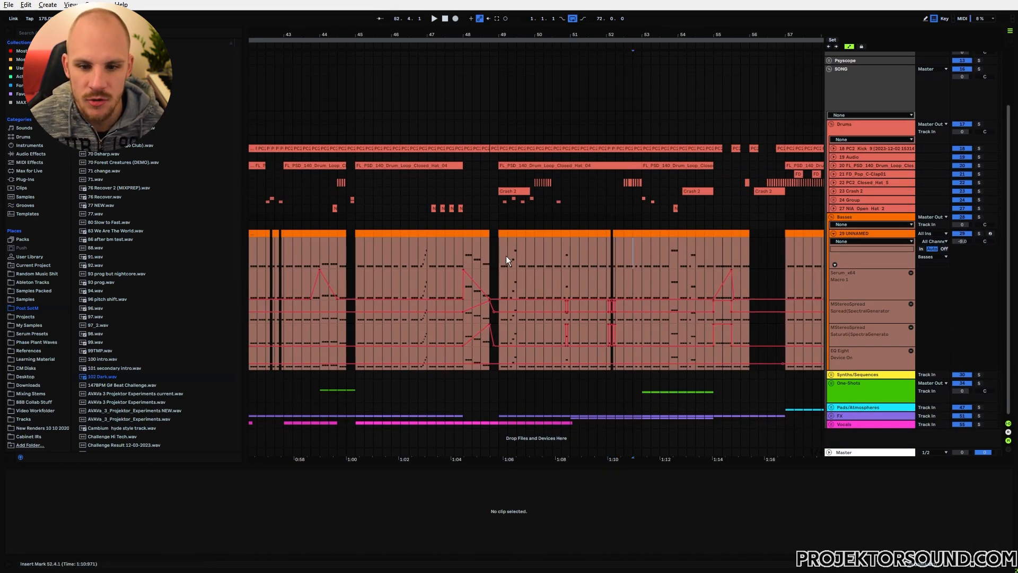
{"action": "left_click_drag", "start_coordinate": [612, 192], "coordinate": [617, 189]}
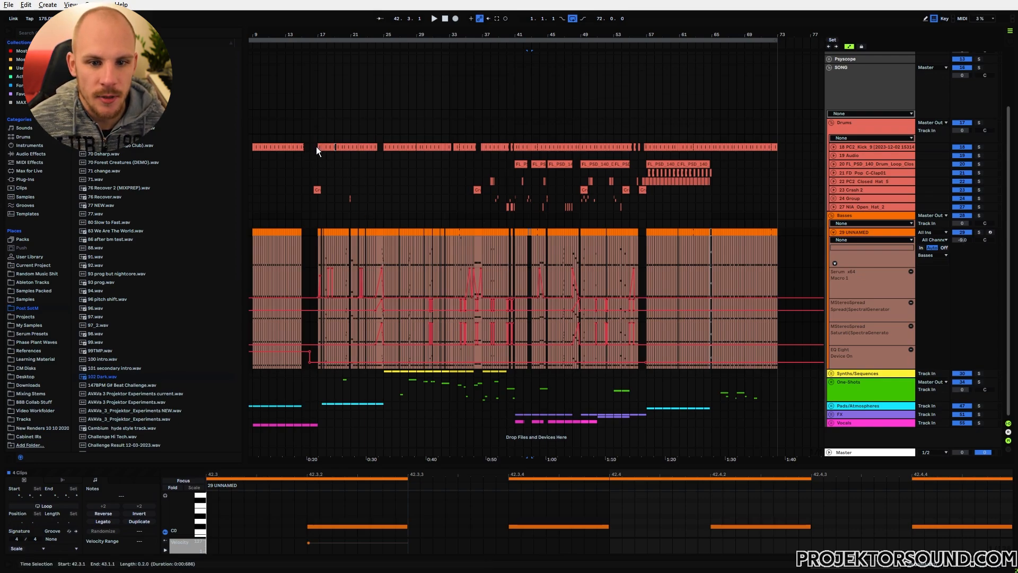
Mark the drum sections at bars 57–65, 65–73 and 55–57, plus bars 48 and 40, to compare their percussion layers
{"action": "scroll", "coordinate": [316, 146], "scroll_direction": "up", "scroll_amount": 1}
{"action": "left_click_drag", "start_coordinate": [713, 170], "coordinate": [648, 200]}
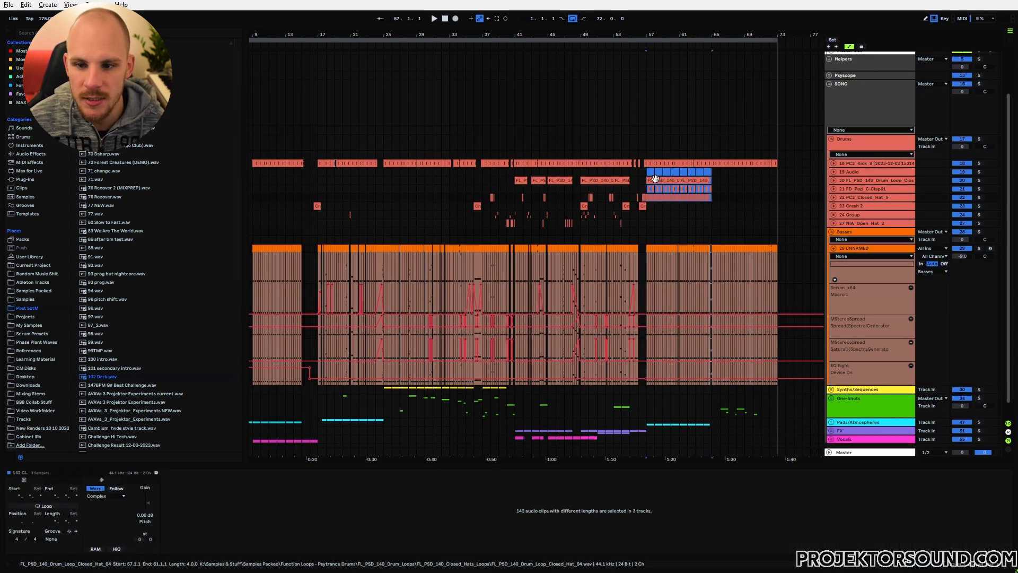
{"action": "left_click", "coordinate": [715, 171]}
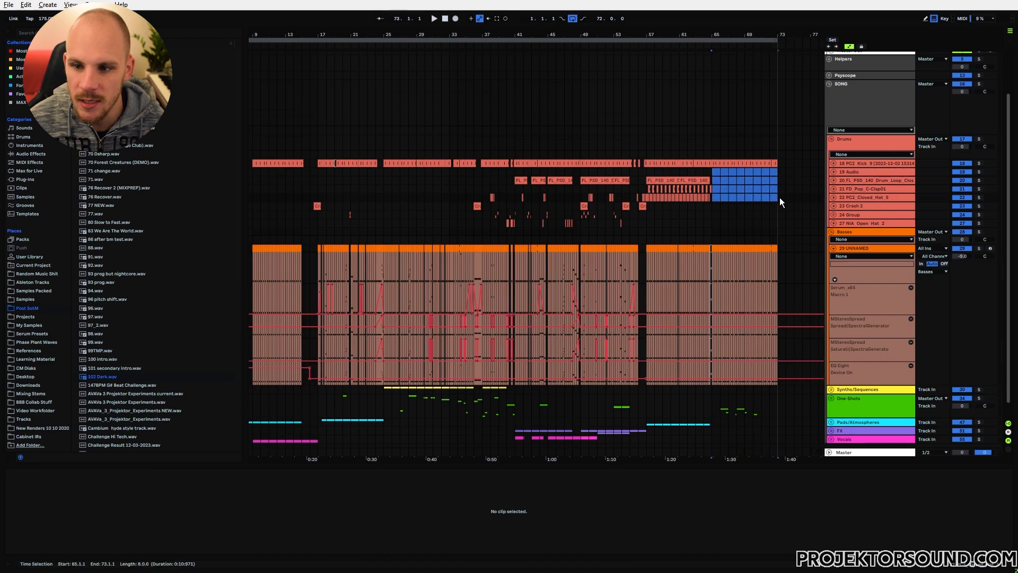
{"action": "left_click_drag", "start_coordinate": [581, 170], "coordinate": [636, 210]}
{"action": "left_click", "coordinate": [632, 172]}
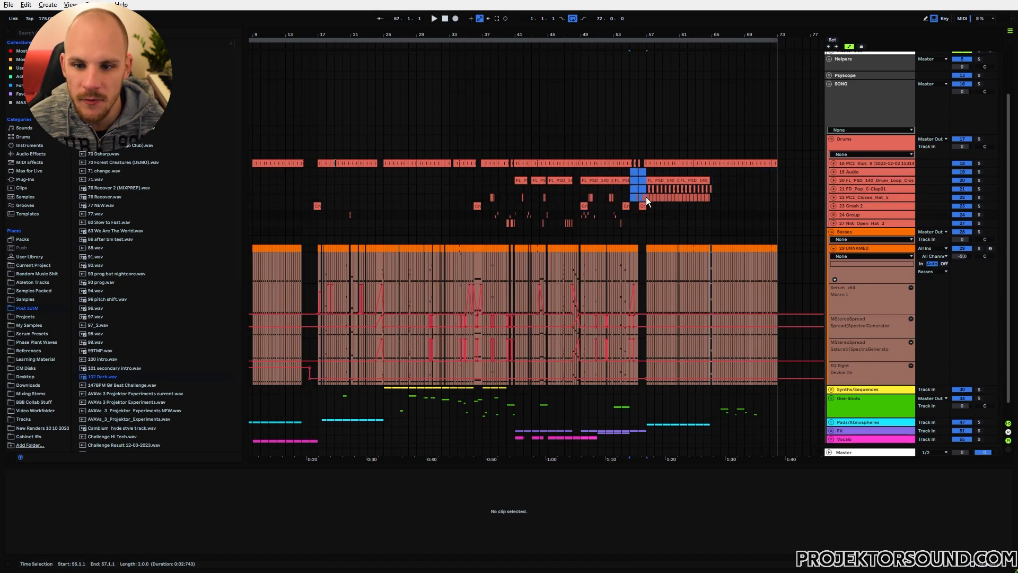
{"action": "left_click", "coordinate": [572, 171]}
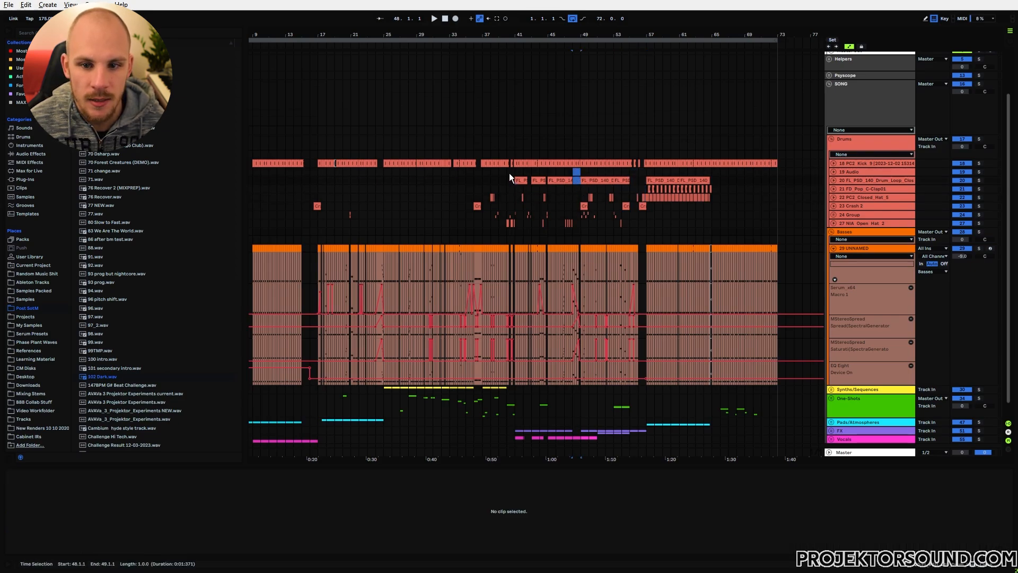
{"action": "left_click_drag", "start_coordinate": [509, 173], "coordinate": [516, 227]}
{"action": "left_click", "coordinate": [510, 234]}
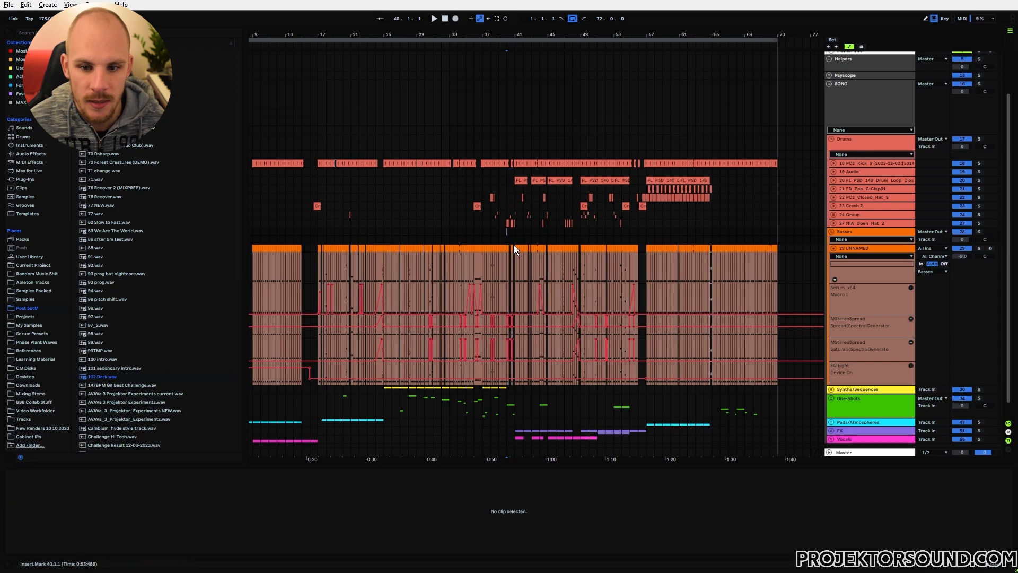
Mark the one-bar bass variations starting at bars 32, 36 and 40 to compare how each phrase ends
{"action": "left_click", "coordinate": [476, 239]}
{"action": "scroll", "coordinate": [447, 240], "scroll_direction": "up", "scroll_amount": 5}
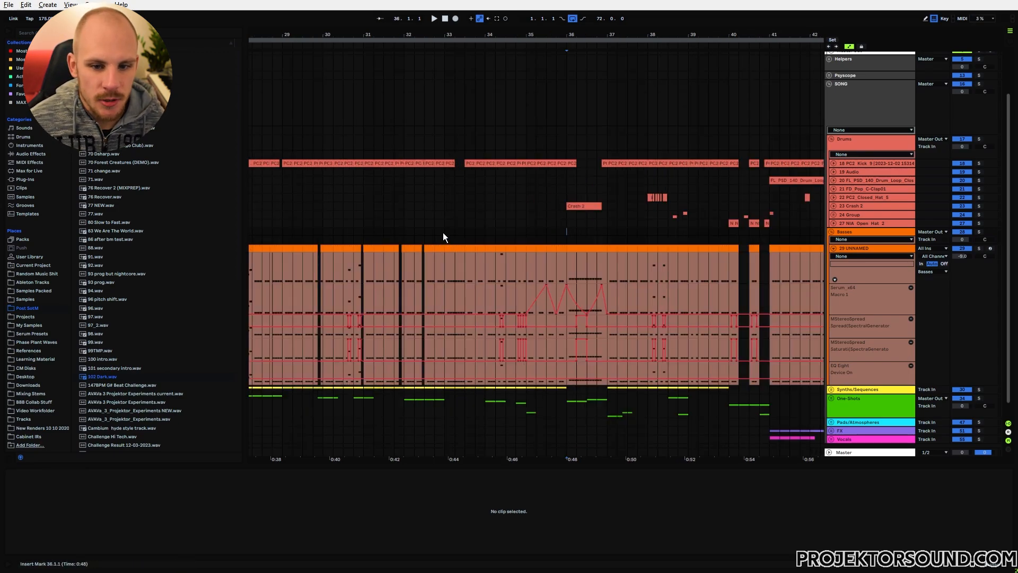
{"action": "left_click_drag", "start_coordinate": [443, 232], "coordinate": [404, 249]}
{"action": "left_click", "coordinate": [415, 274]}
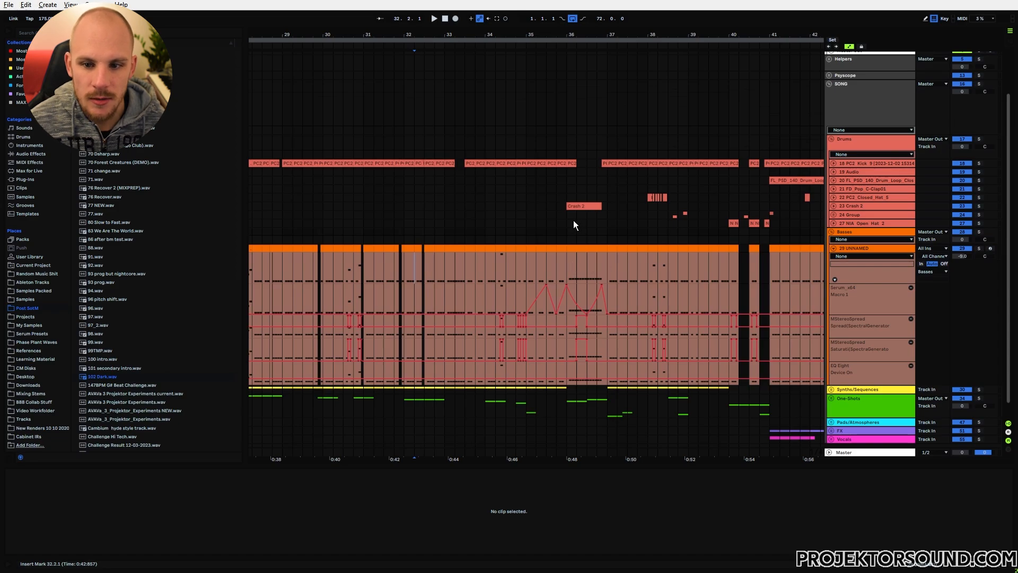
{"action": "left_click_drag", "start_coordinate": [573, 221], "coordinate": [608, 269]}
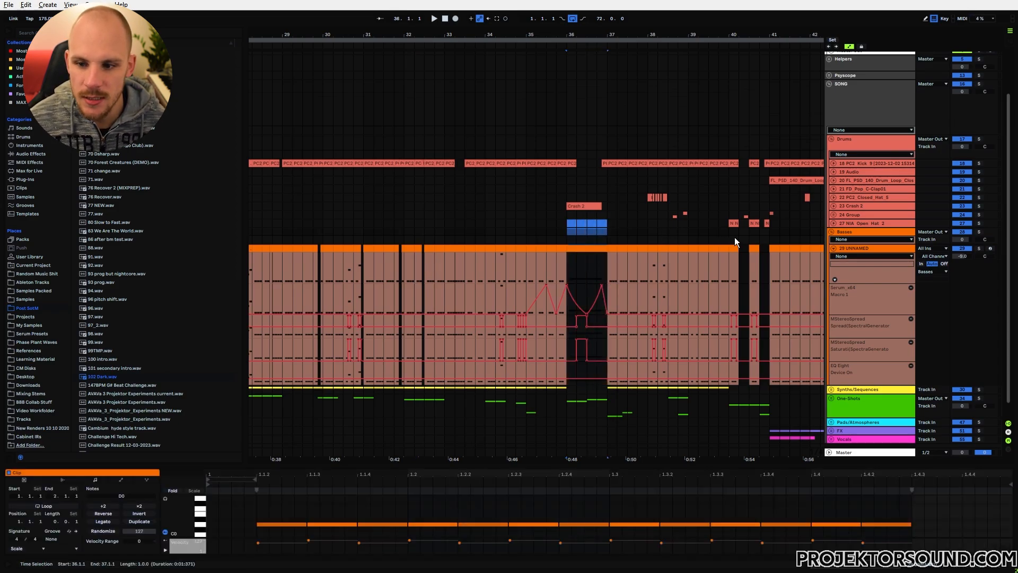
{"action": "left_click_drag", "start_coordinate": [734, 237], "coordinate": [771, 263]}
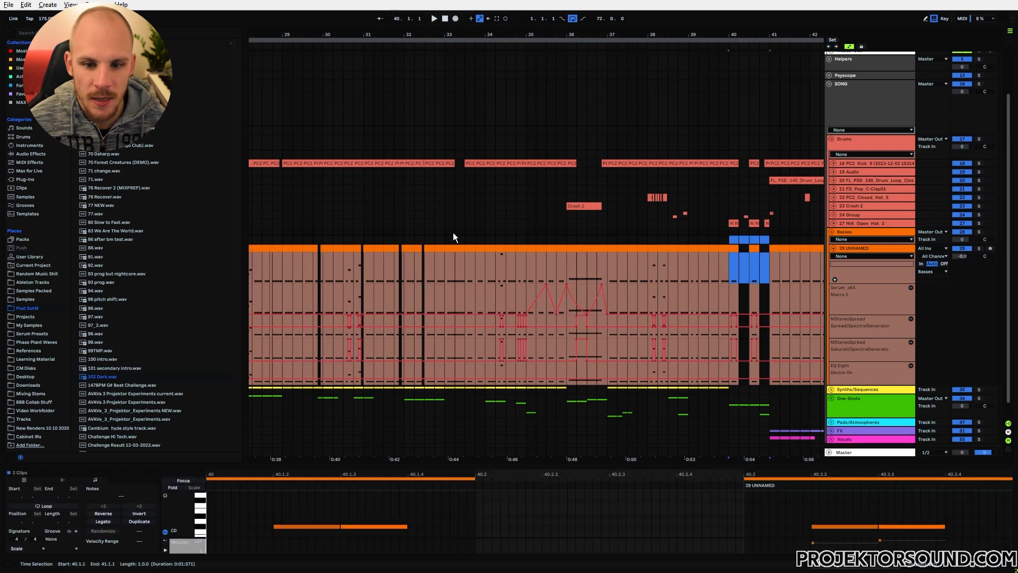
{"action": "left_click_drag", "start_coordinate": [443, 237], "coordinate": [402, 254]}
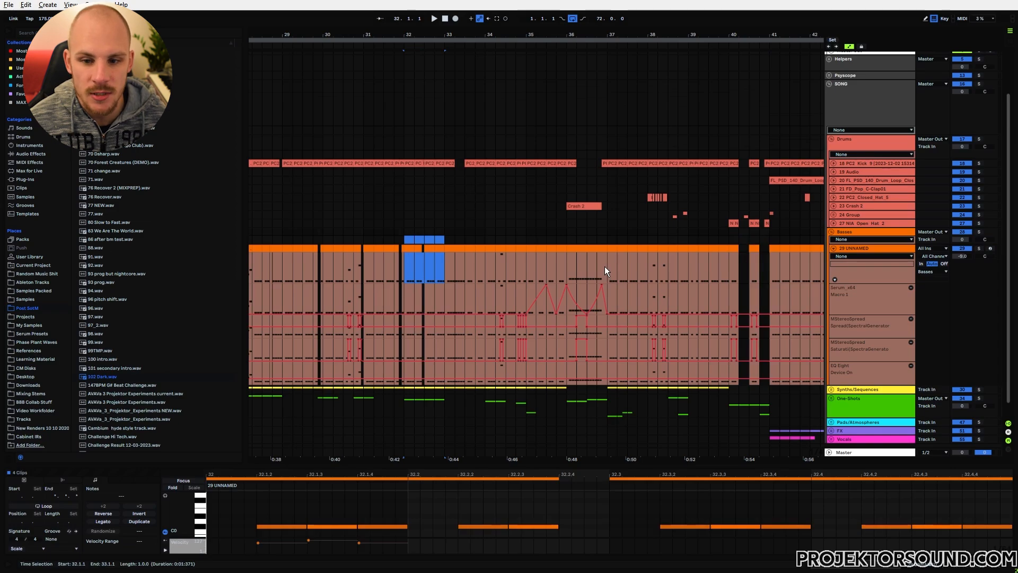
{"action": "left_click", "coordinate": [597, 232]}
{"action": "left_click", "coordinate": [590, 249]}
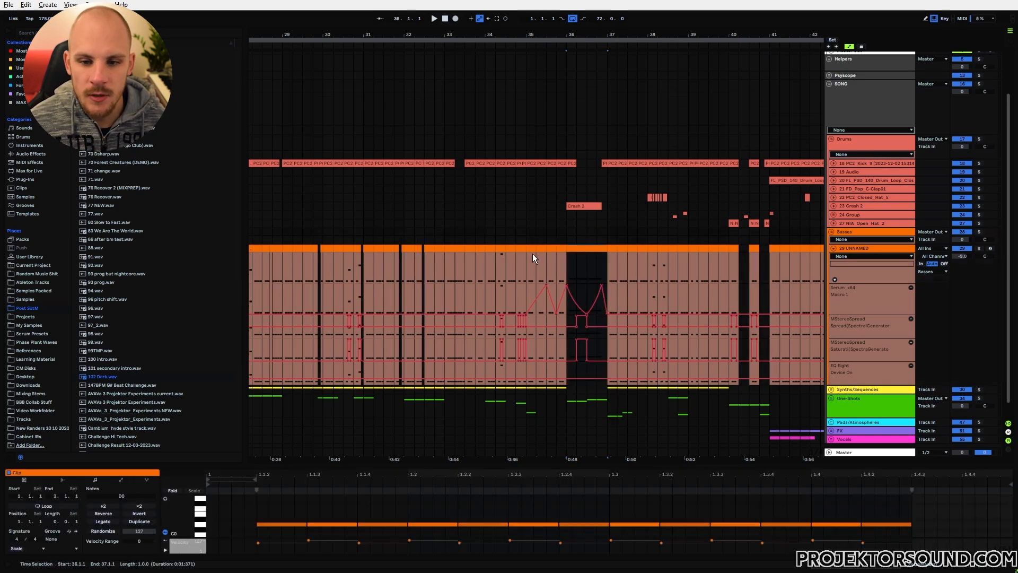
Mark the bass transition at bar 24 and the phrase from bar 17 to bar 25 for comparison
{"action": "scroll", "coordinate": [424, 230], "scroll_direction": "left", "scroll_amount": 10}
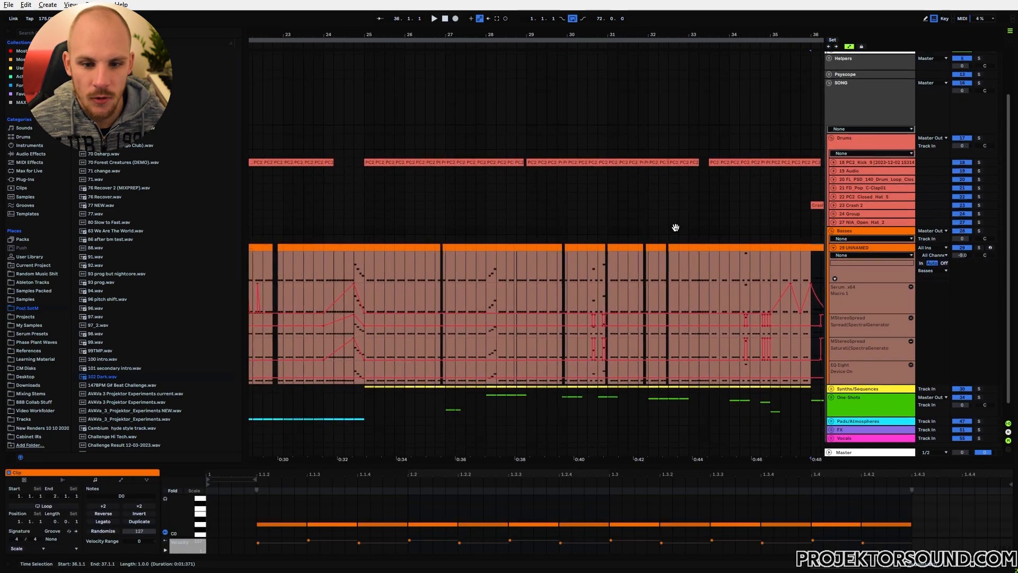
{"action": "scroll", "coordinate": [587, 217], "scroll_direction": "left", "scroll_amount": 2}
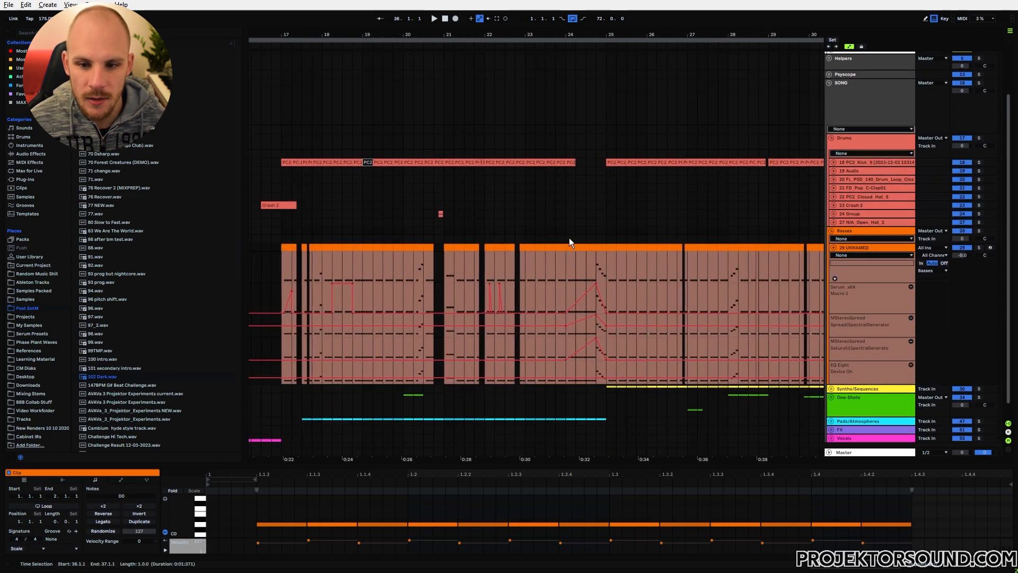
{"action": "left_click_drag", "start_coordinate": [566, 231], "coordinate": [600, 272]}
{"action": "left_click", "coordinate": [578, 259]}
{"action": "left_click", "coordinate": [546, 222]}
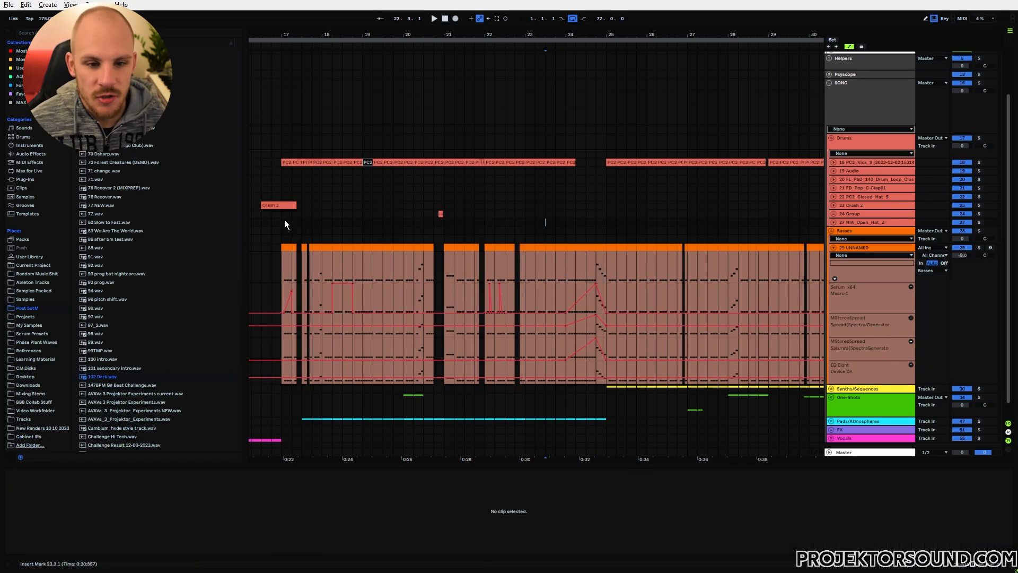
{"action": "left_click_drag", "start_coordinate": [285, 221], "coordinate": [604, 251]}
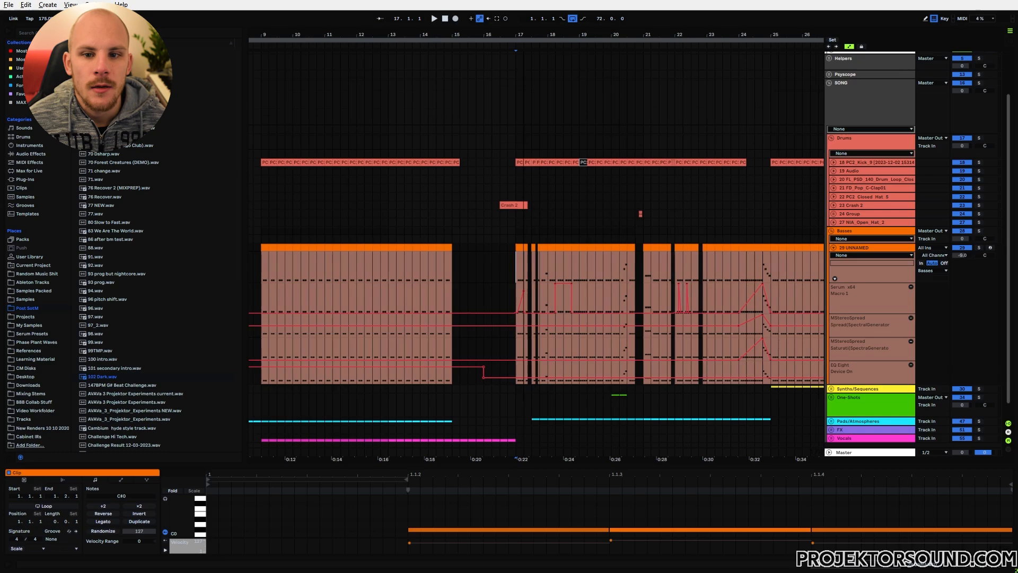
Examine the bass breaks just after bar 17 and unfold the Vocals group to show its vocal phrase tracks
{"action": "left_click_drag", "start_coordinate": [513, 35], "coordinate": [505, 58]}
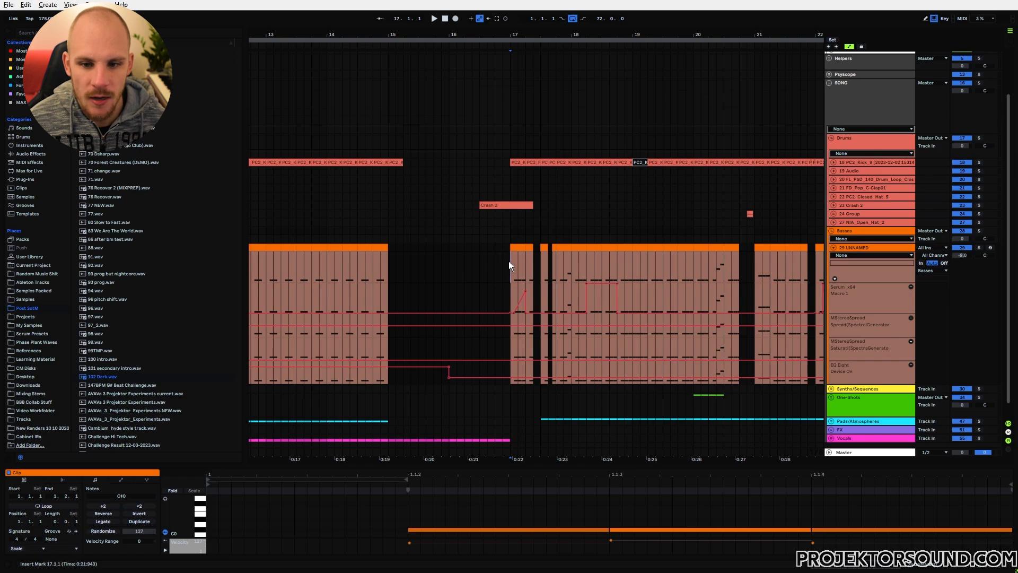
{"action": "left_click", "coordinate": [541, 263]}
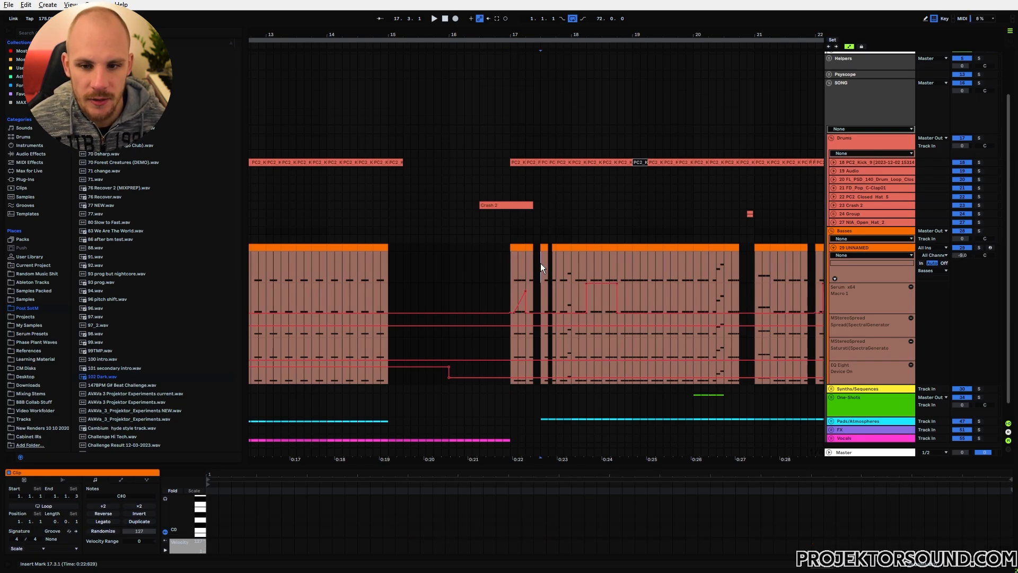
{"action": "scroll", "coordinate": [488, 265], "scroll_direction": "down", "scroll_amount": 1}
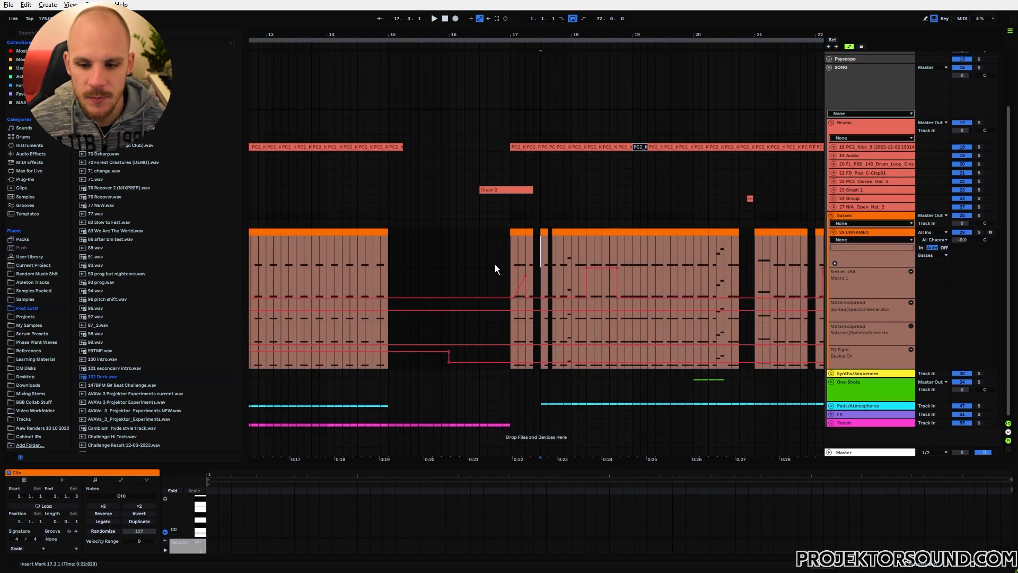
{"action": "left_click", "coordinate": [830, 423]}
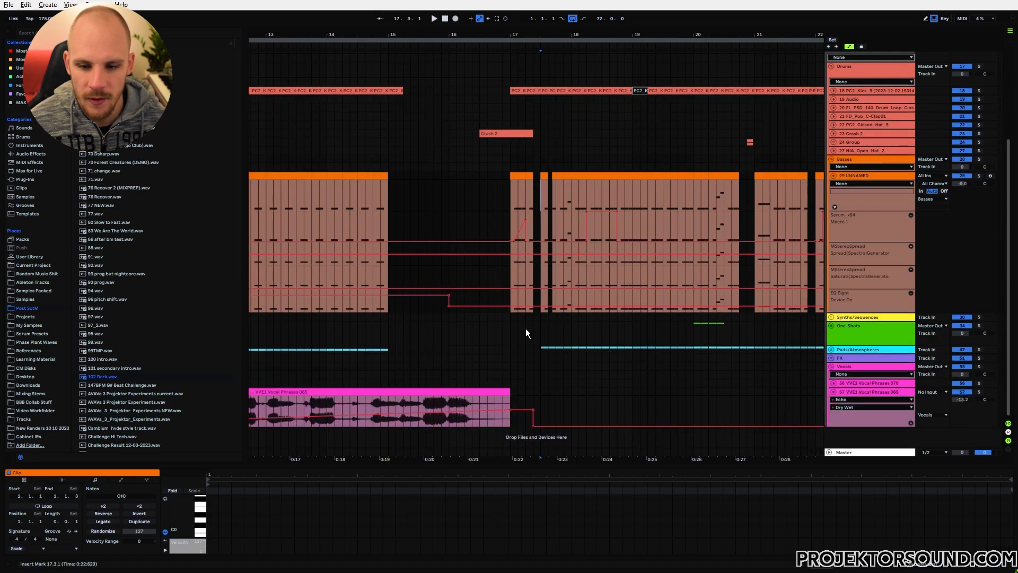
Mark the empty stretch after the vocal phrase at 17.3–18.4, then play the arrangement from bar 15
{"action": "left_click_drag", "start_coordinate": [396, 402], "coordinate": [618, 414]}
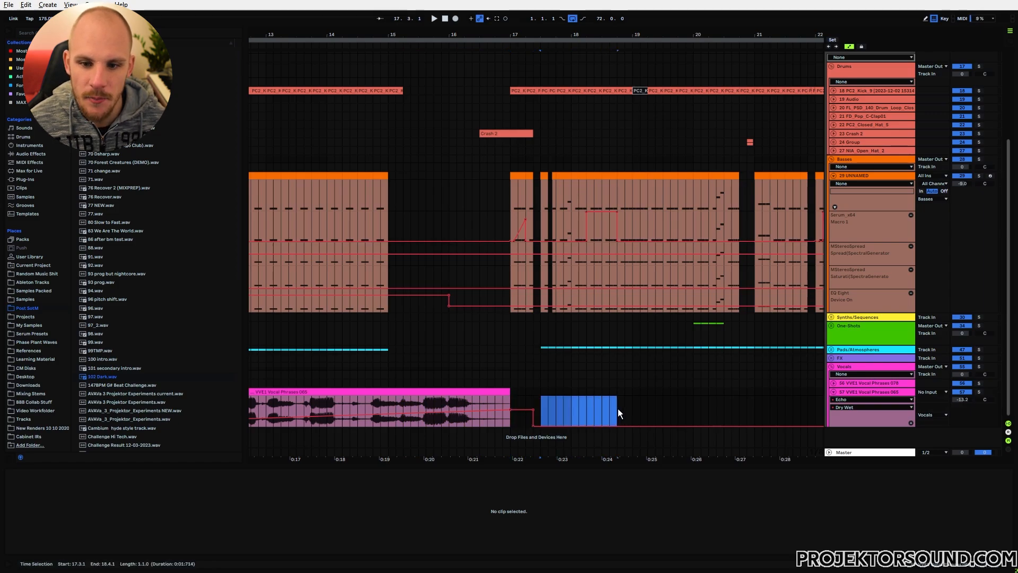
{"action": "left_click", "coordinate": [390, 403]}
{"action": "key", "text": "space"}
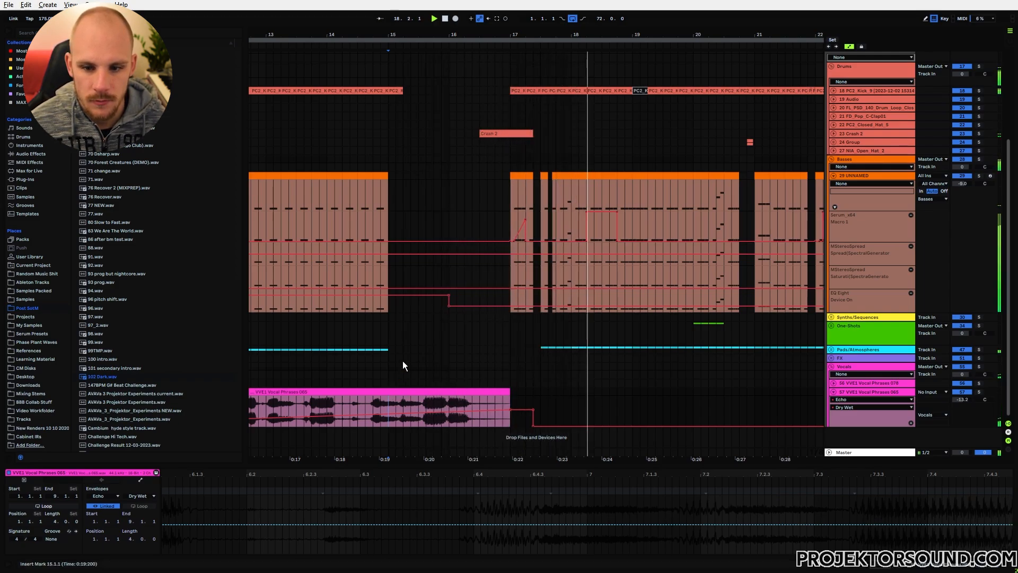
Stop playback and examine the Crash 2 clip leading into bar 17, marking its end at 17.2.3
{"action": "left_click", "coordinate": [518, 133]}
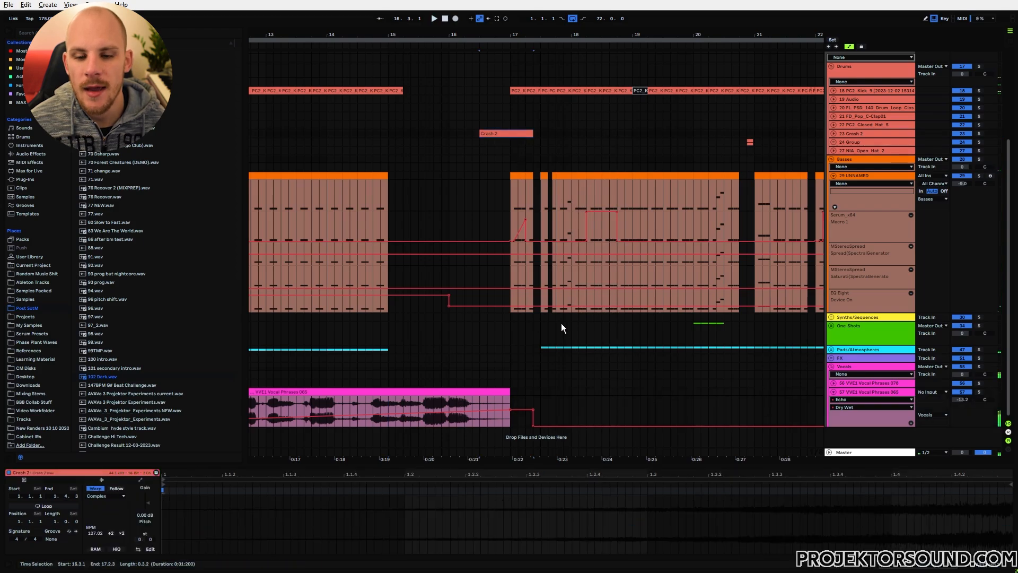
{"action": "left_click", "coordinate": [602, 348]}
{"action": "left_click", "coordinate": [484, 133]}
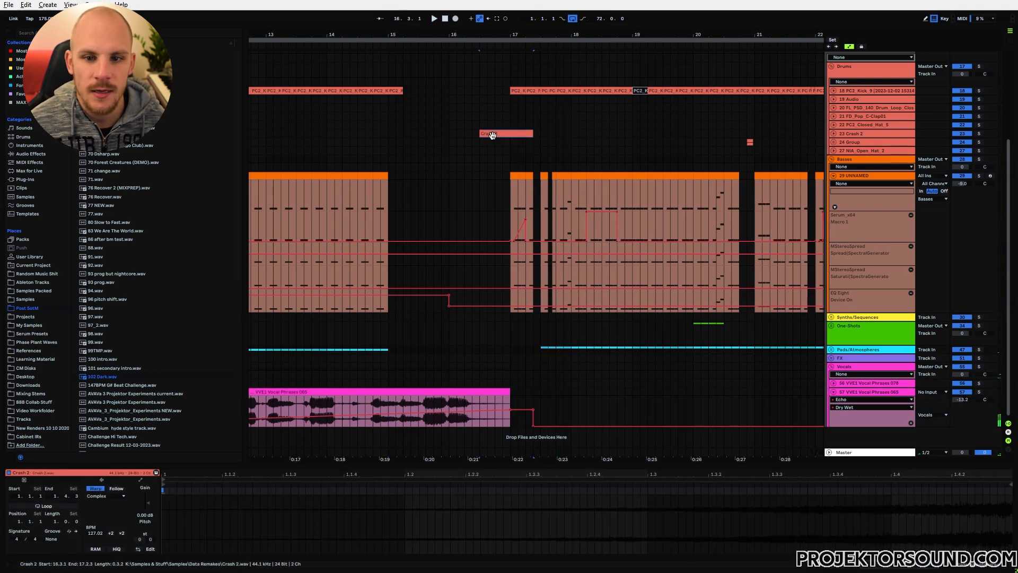
{"action": "left_click", "coordinate": [534, 141]}
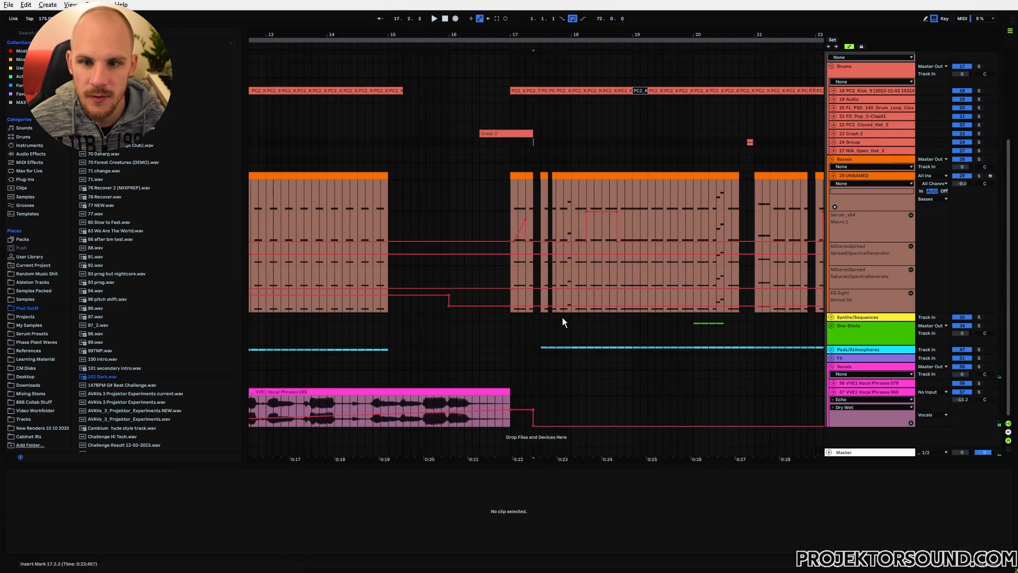
Mark the pad entry at 17.3–19.3 and the bass from 17.3 to 19.1 to compare where the layers start
{"action": "left_click_drag", "start_coordinate": [552, 349], "coordinate": [672, 352]}
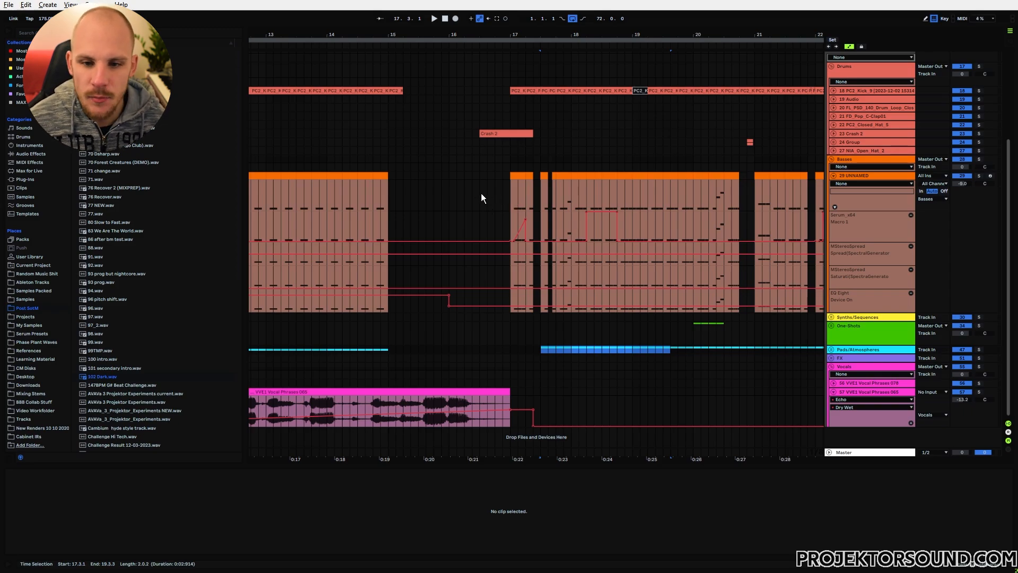
{"action": "key", "text": "ctrl+shift+m"}
{"action": "left_click_drag", "start_coordinate": [481, 194], "coordinate": [639, 202]}
{"action": "key", "text": "ctrl+z"}
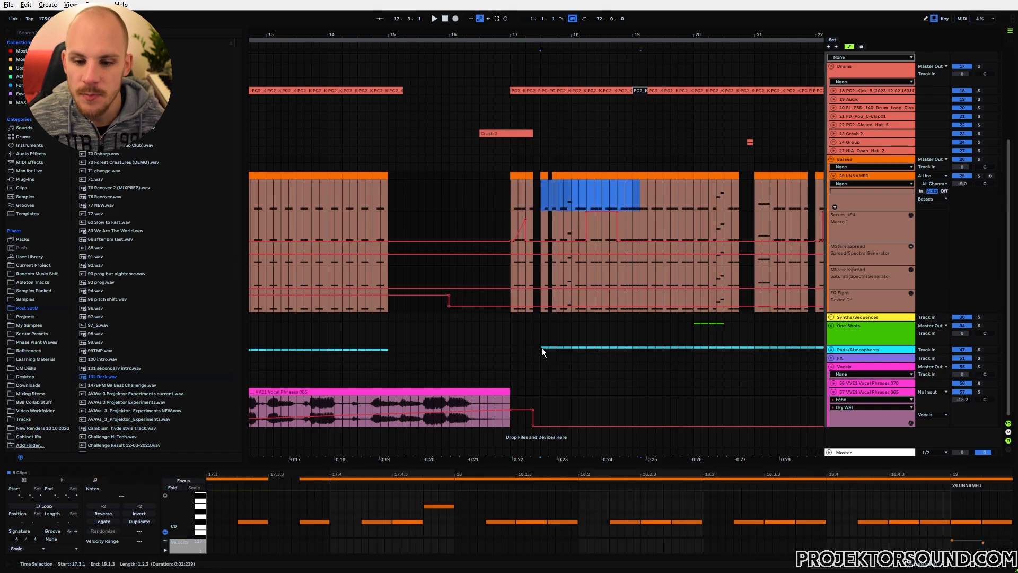
Inspect how Macro 1 modulates the filter cutoff in the bass track's Serum instrument, then close its window
{"action": "left_click", "coordinate": [508, 225]}
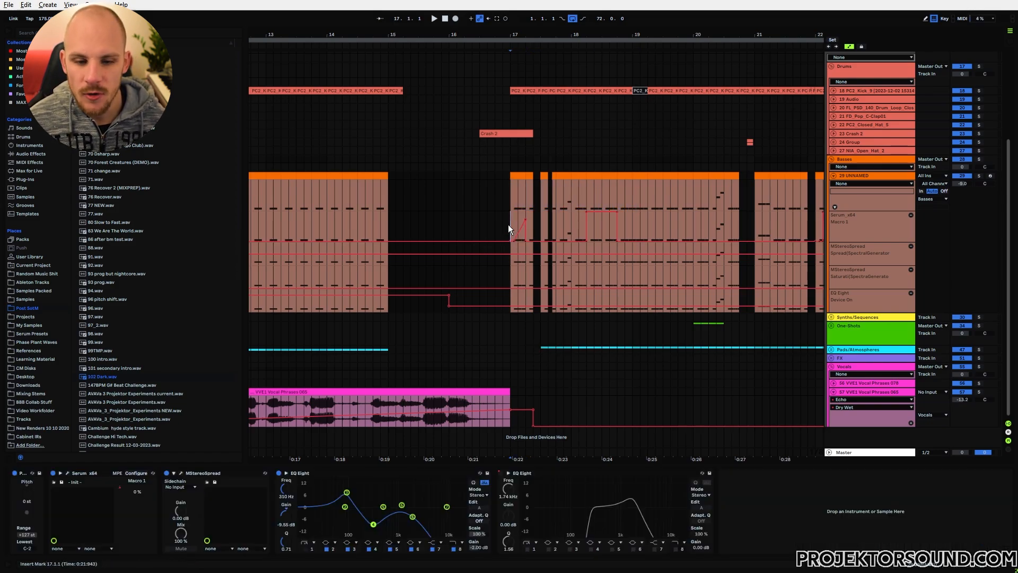
{"action": "left_click", "coordinate": [68, 473]}
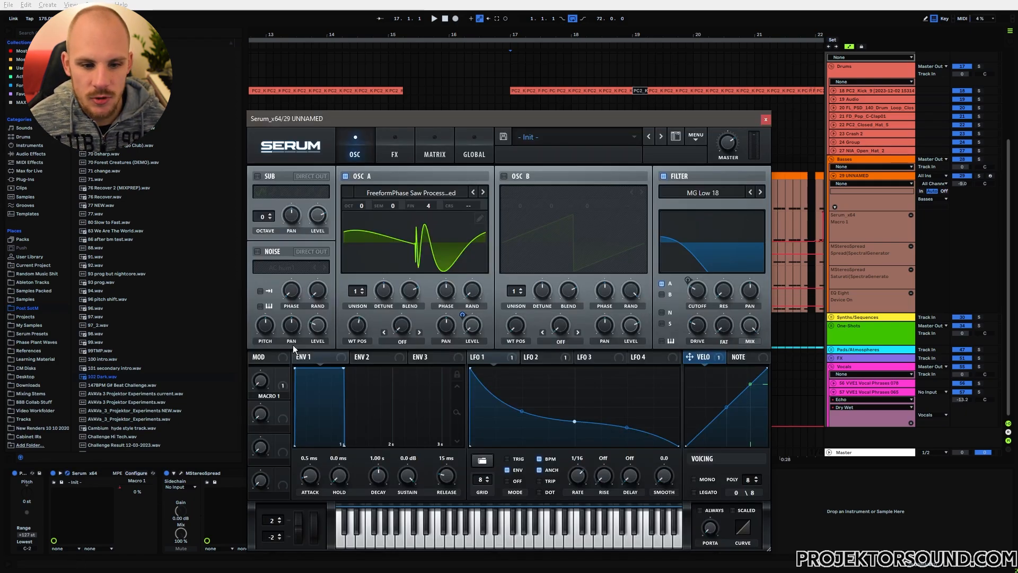
{"action": "left_click_drag", "start_coordinate": [283, 374], "coordinate": [693, 293]}
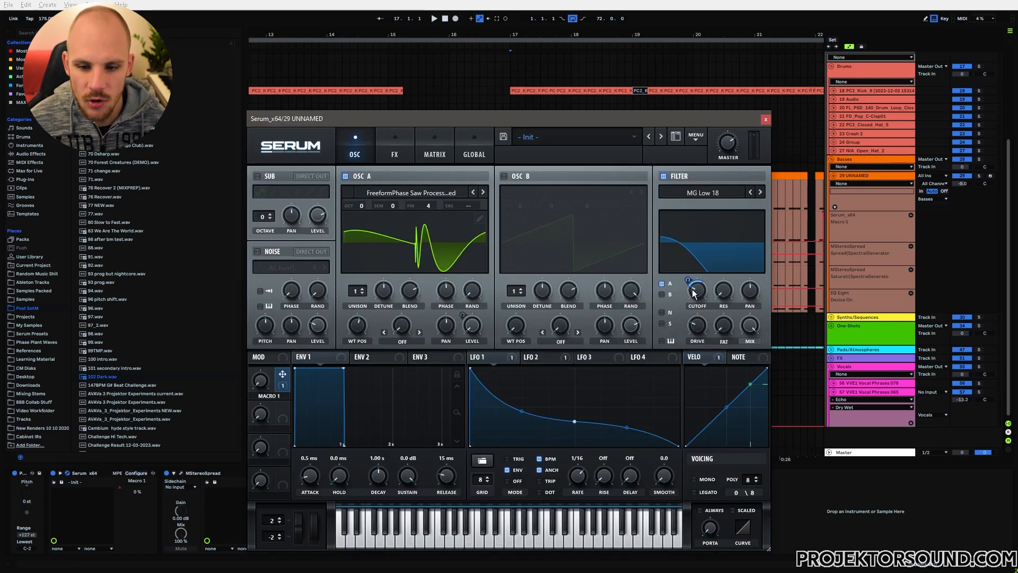
{"action": "right_click", "coordinate": [702, 293]}
{"action": "left_click", "coordinate": [753, 165]}
{"action": "left_click", "coordinate": [765, 120]}
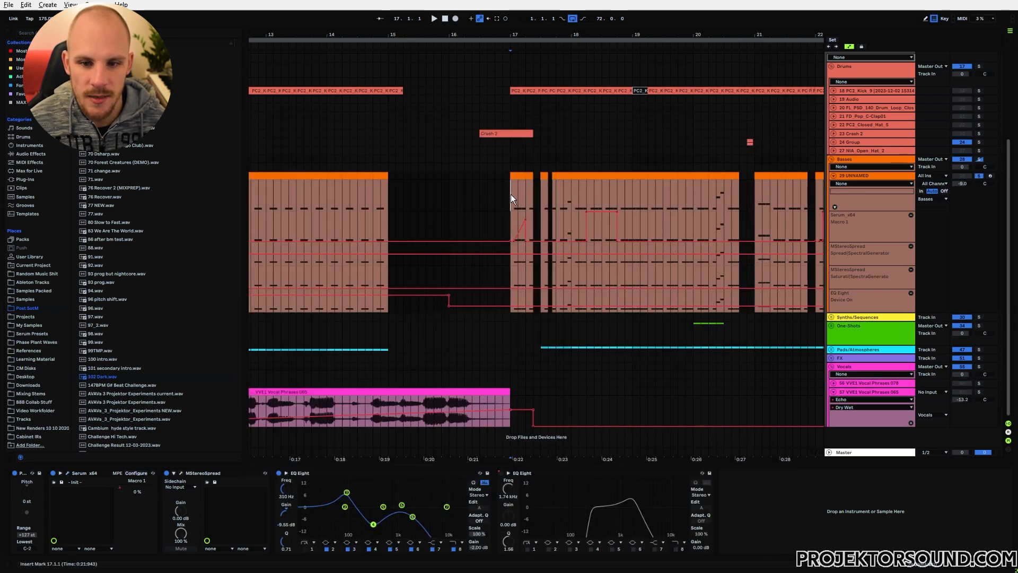
Mark the raised Macro 1 automation at 18.2–18.4, then play the bass from bar 17 on its own and with the kick
{"action": "left_click_drag", "start_coordinate": [587, 203], "coordinate": [616, 199]}
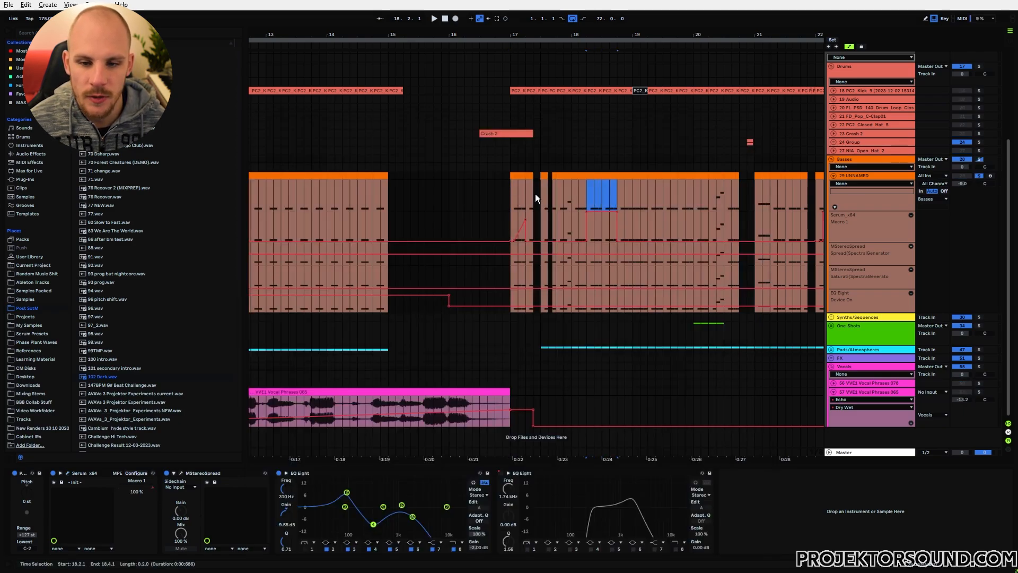
{"action": "left_click", "coordinate": [508, 193]}
{"action": "key", "text": "space"}
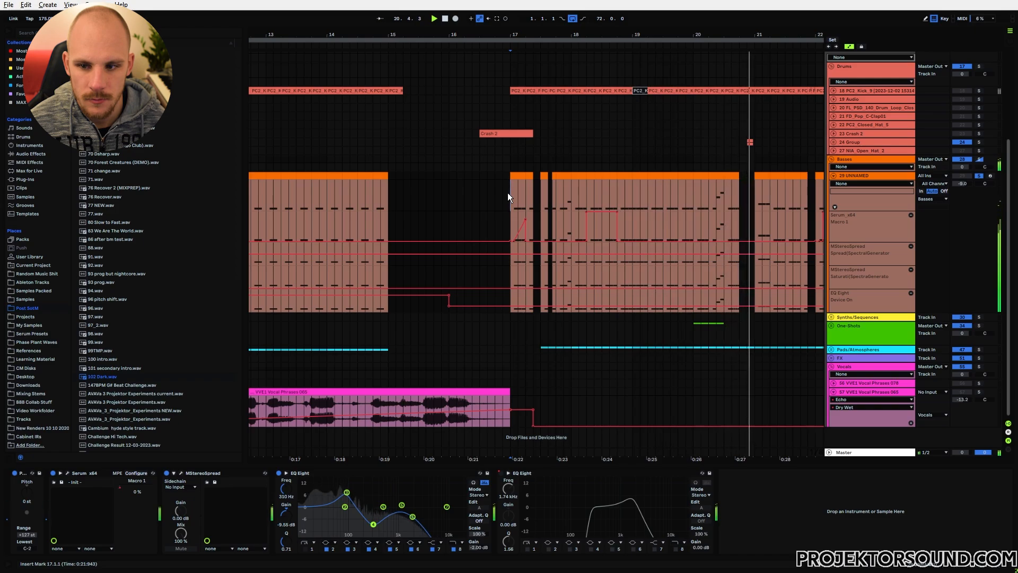
{"action": "key", "text": "space"}
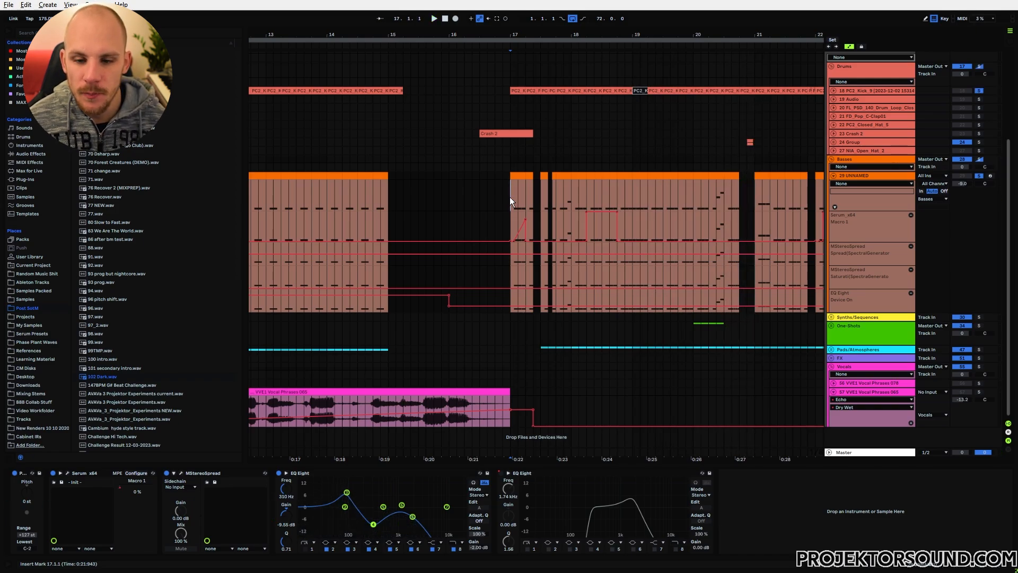
{"action": "key", "text": "space"}
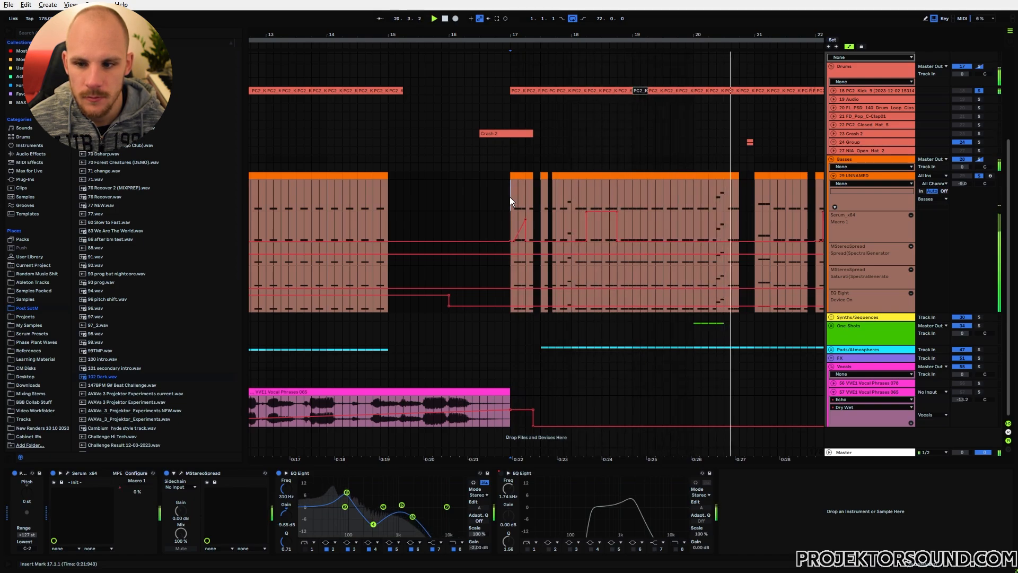
{"action": "key", "text": "space"}
Mark the bass segments at 18.4–19.2 and 18.2–18.4 to compare where the filter automation ends
{"action": "left_click_drag", "start_coordinate": [511, 192], "coordinate": [624, 189]}
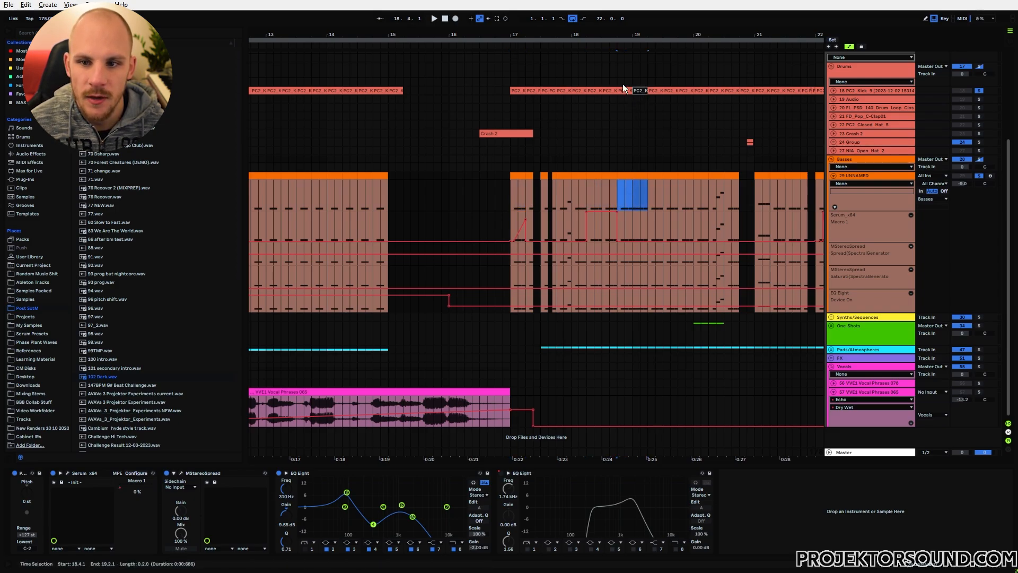
{"action": "mouse_move", "coordinate": [619, 202]}
{"action": "left_mouse_down"}
{"action": "mouse_move", "coordinate": [647, 205]}
{"action": "mouse_move", "coordinate": [626, 204]}
{"action": "left_mouse_up"}
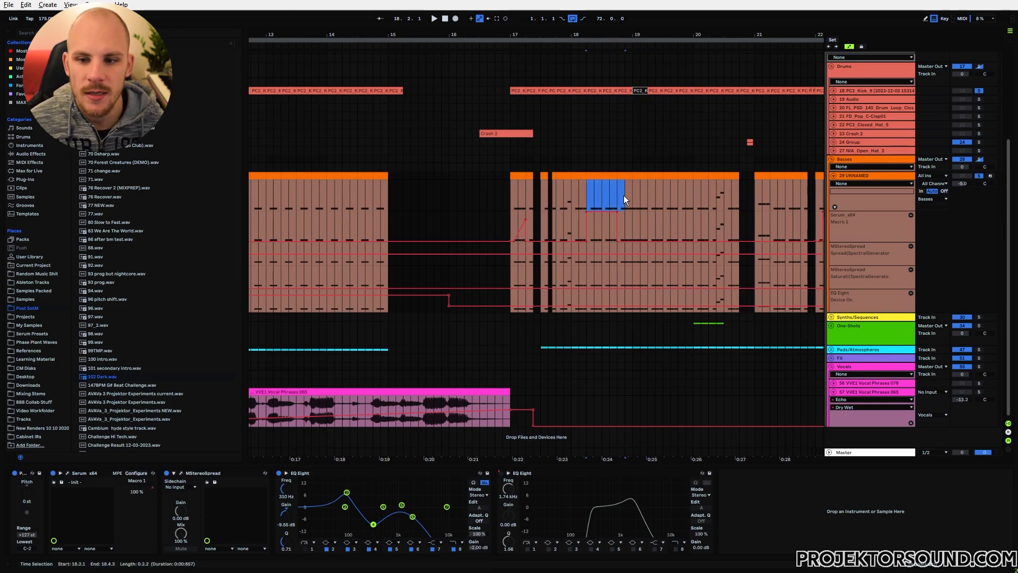
{"action": "left_click", "coordinate": [619, 200]}
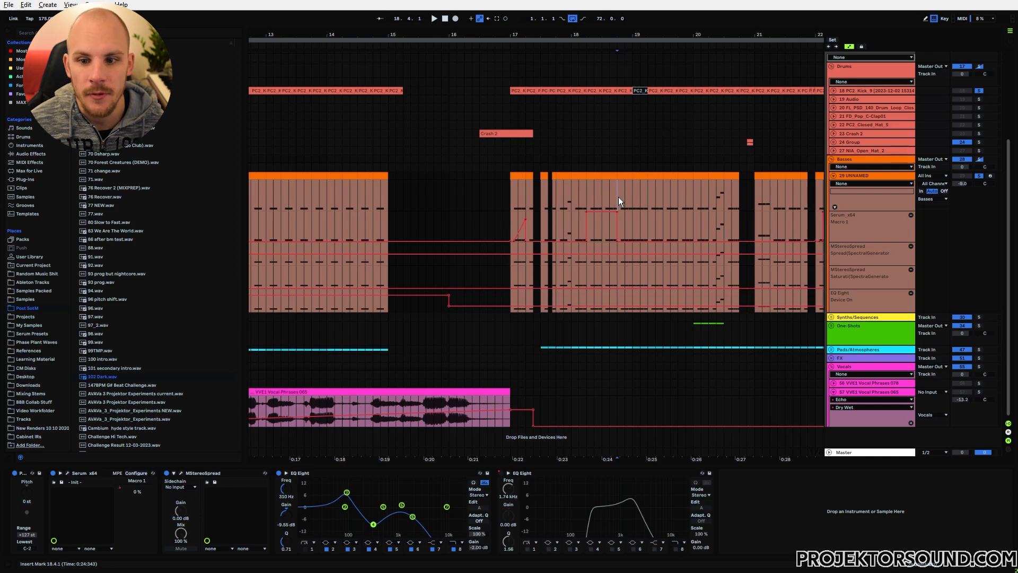
Mark the bass phrase starting at bar 25, then the synth and one-shot layers from bar 25 to bar 28
{"action": "scroll", "coordinate": [619, 197], "scroll_direction": "right", "scroll_amount": 3}
{"action": "scroll", "coordinate": [652, 197], "scroll_direction": "right", "scroll_amount": 2}
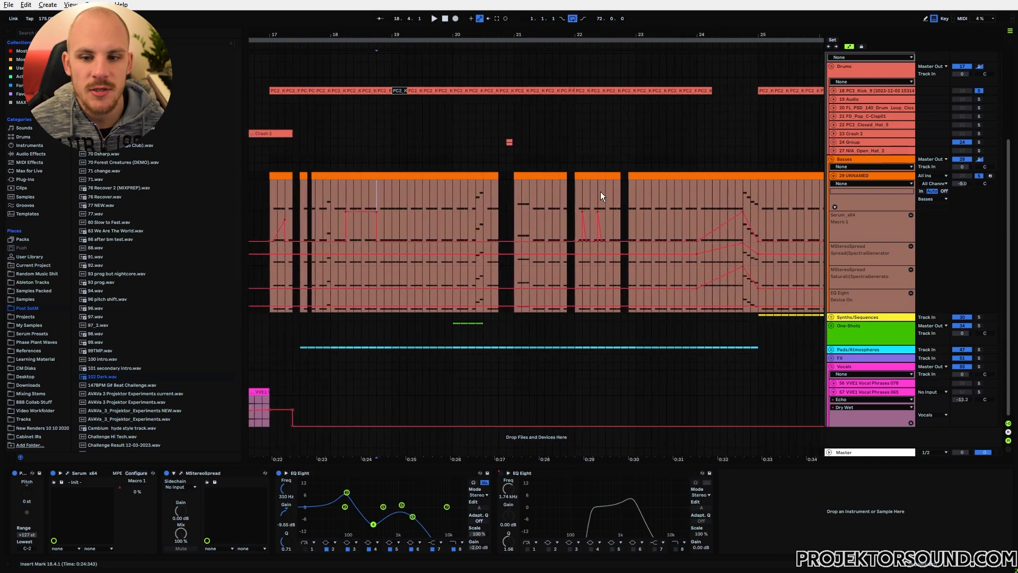
{"action": "scroll", "coordinate": [553, 186], "scroll_direction": "right", "scroll_amount": 4}
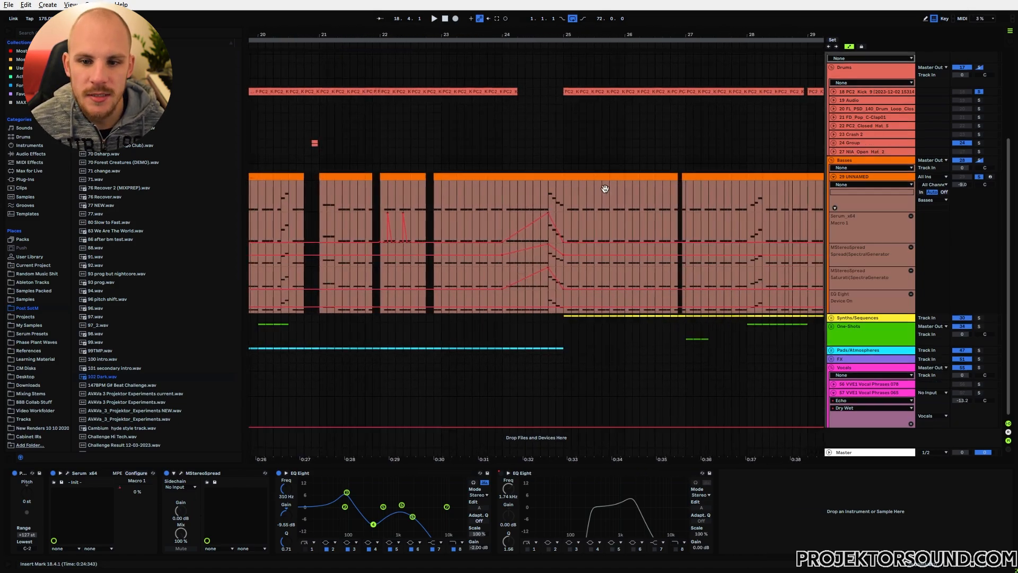
{"action": "scroll", "coordinate": [555, 188], "scroll_direction": "right", "scroll_amount": 1}
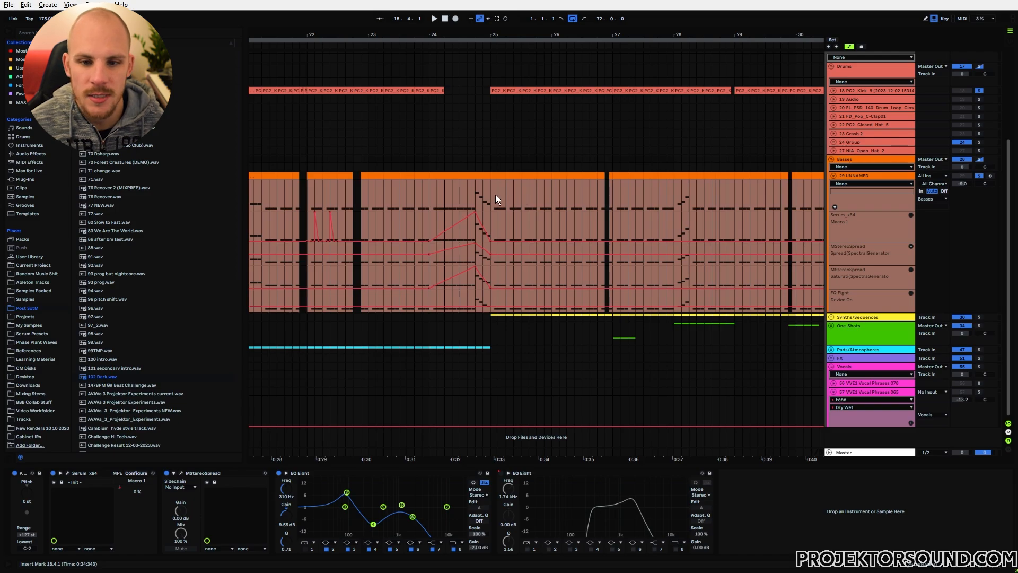
{"action": "left_click_drag", "start_coordinate": [491, 197], "coordinate": [647, 200]}
{"action": "left_click", "coordinate": [598, 203]}
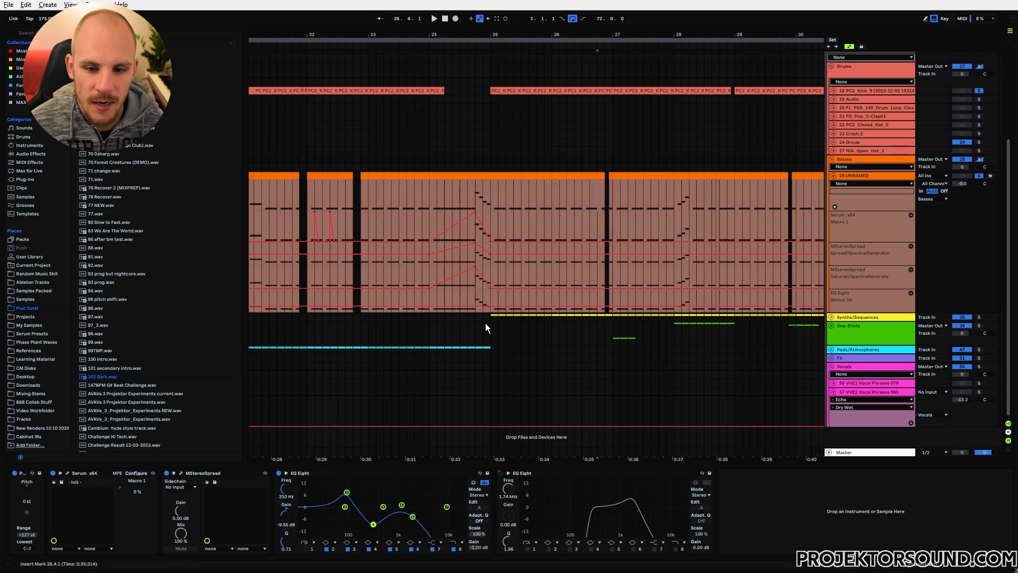
{"action": "left_click_drag", "start_coordinate": [491, 326], "coordinate": [681, 329]}
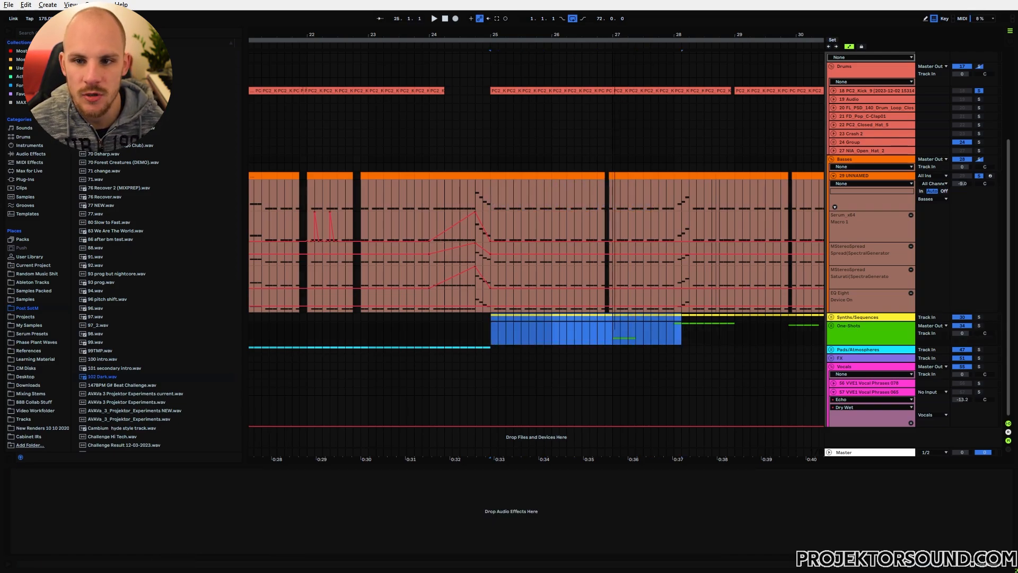
Mark the bass at bars 65–70 and bar 26, then the automation peaks just after bar 22
{"action": "scroll", "coordinate": [690, 203], "scroll_direction": "down", "scroll_amount": 8}
{"action": "left_click_drag", "start_coordinate": [689, 202], "coordinate": [736, 203]}
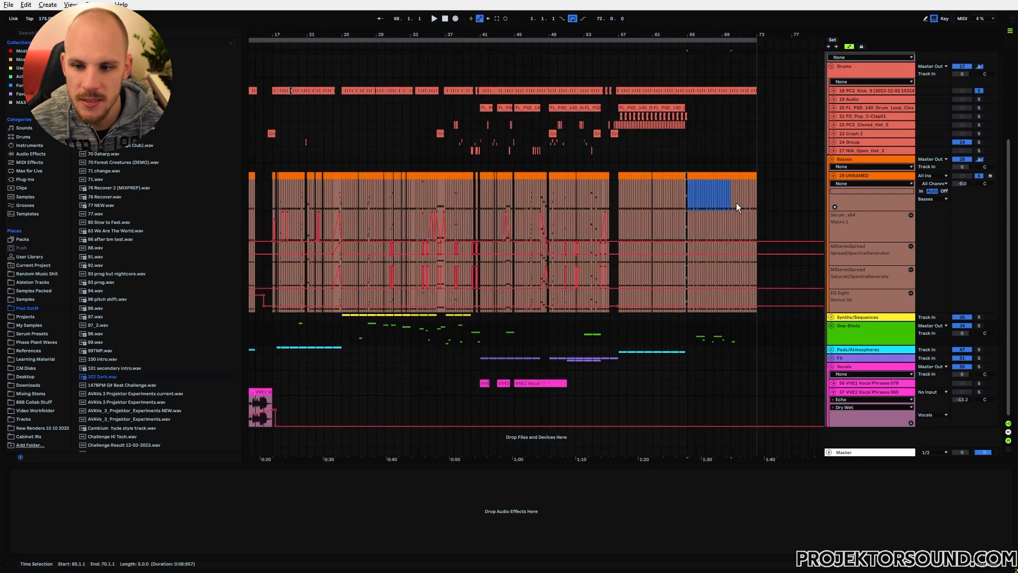
{"action": "left_click", "coordinate": [350, 197]}
{"action": "left_click_drag", "start_coordinate": [305, 36], "coordinate": [430, 214]}
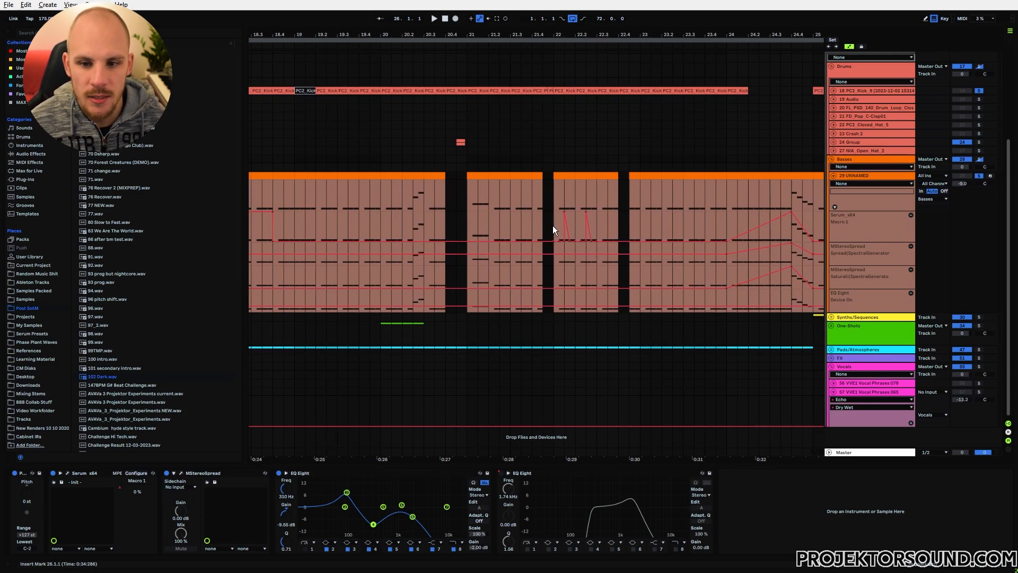
{"action": "left_click_drag", "start_coordinate": [555, 227], "coordinate": [572, 229]}
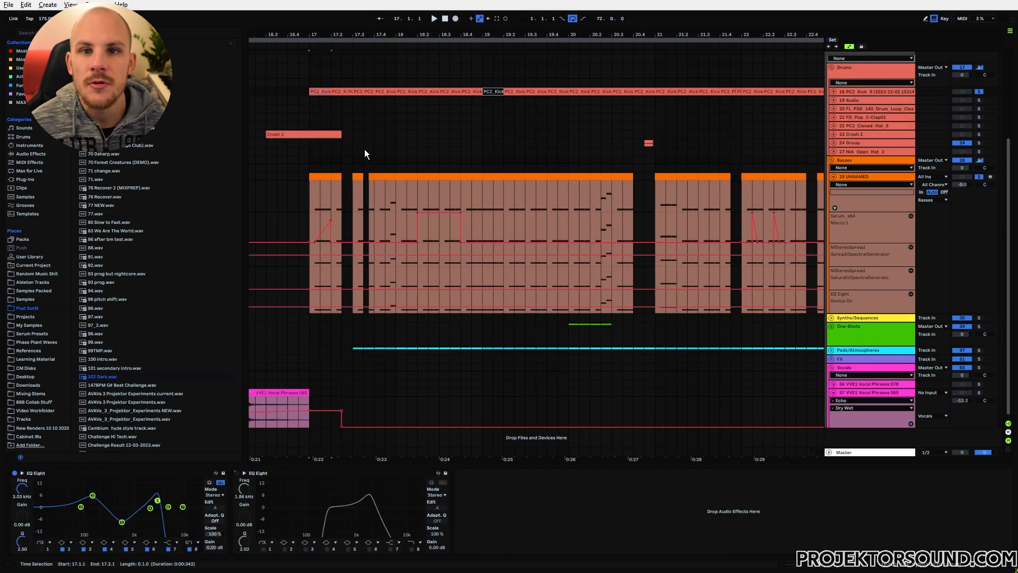
Unfold the PC2 kick track and mark the extra kicks between 17.2 and 17.3.4
{"action": "left_click", "coordinate": [835, 91]}
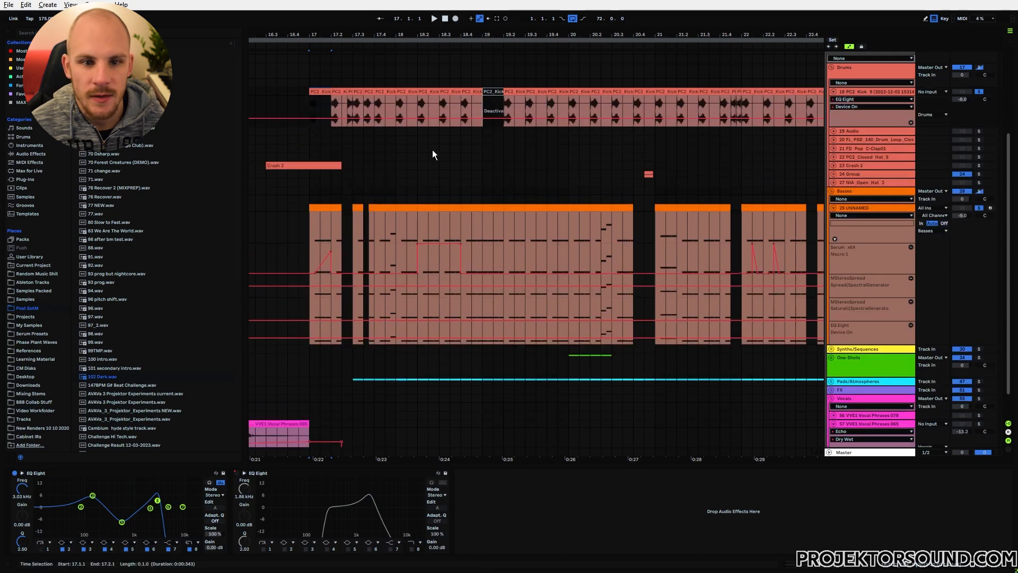
{"action": "left_click", "coordinate": [330, 105]}
{"action": "left_click_drag", "start_coordinate": [343, 31], "coordinate": [345, 58]}
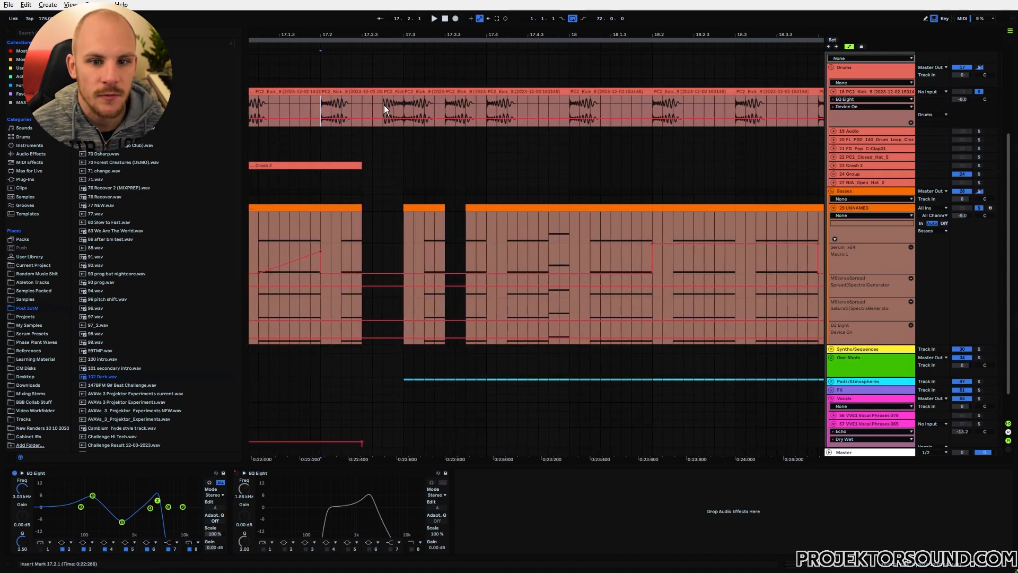
{"action": "left_click_drag", "start_coordinate": [384, 105], "coordinate": [475, 104]}
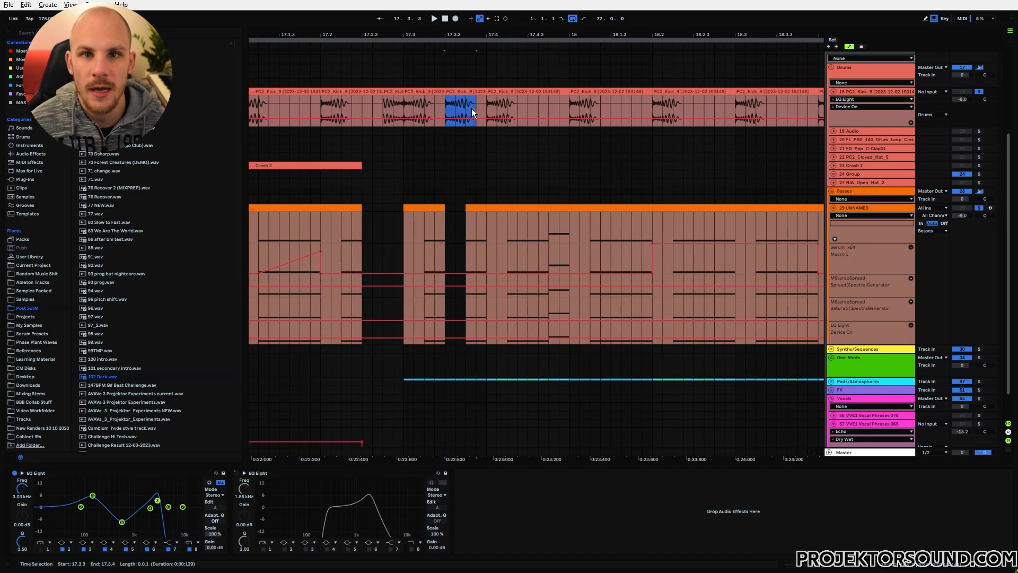
Mark the kick fill from 21.4 to bar 22 and examine it in close-up against the bass gap
{"action": "left_click_drag", "start_coordinate": [400, 33], "coordinate": [399, 12]}
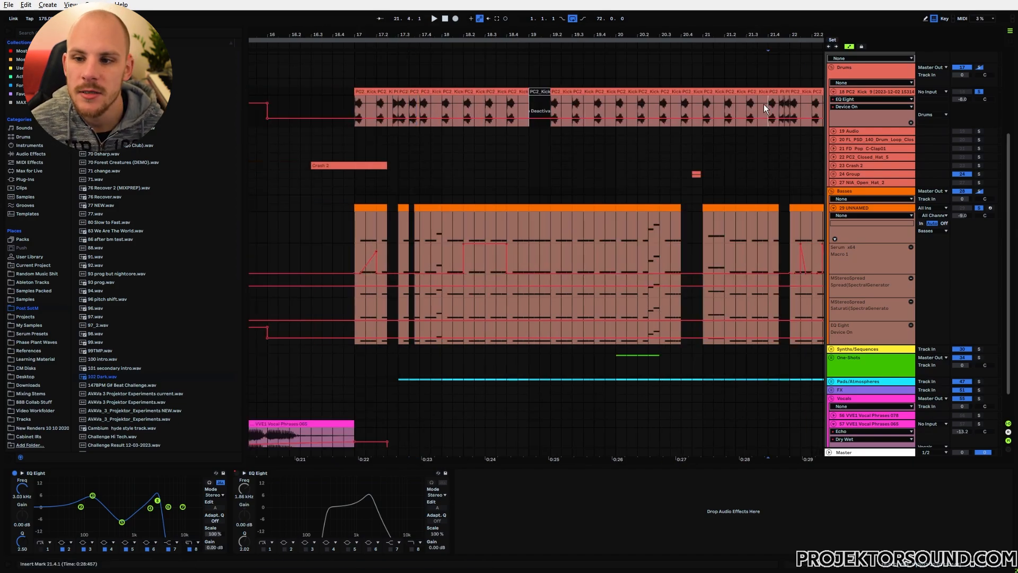
{"action": "left_click_drag", "start_coordinate": [763, 104], "coordinate": [792, 104]}
{"action": "left_click_drag", "start_coordinate": [774, 36], "coordinate": [734, 44]}
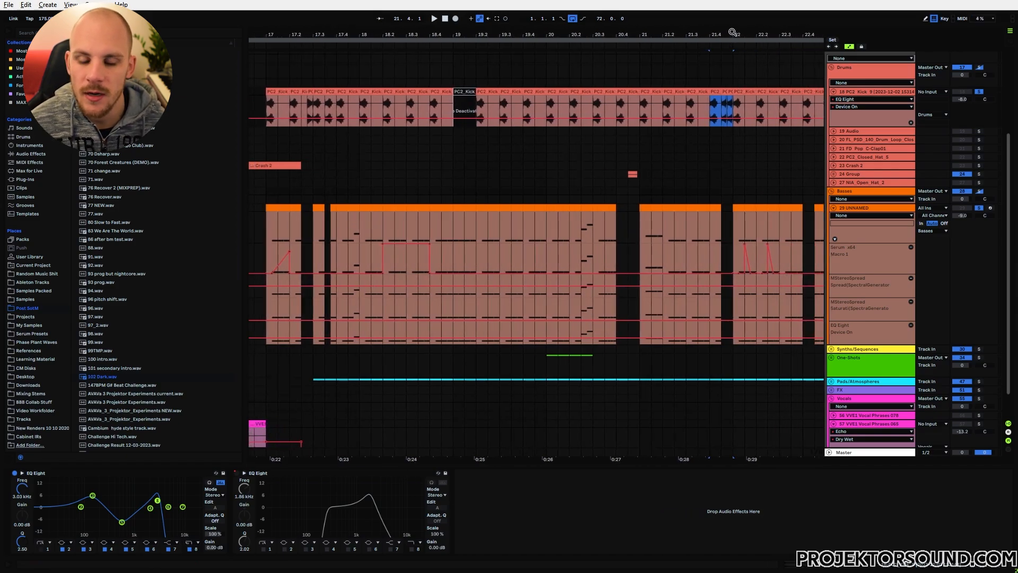
{"action": "left_click_drag", "start_coordinate": [732, 30], "coordinate": [574, 111]}
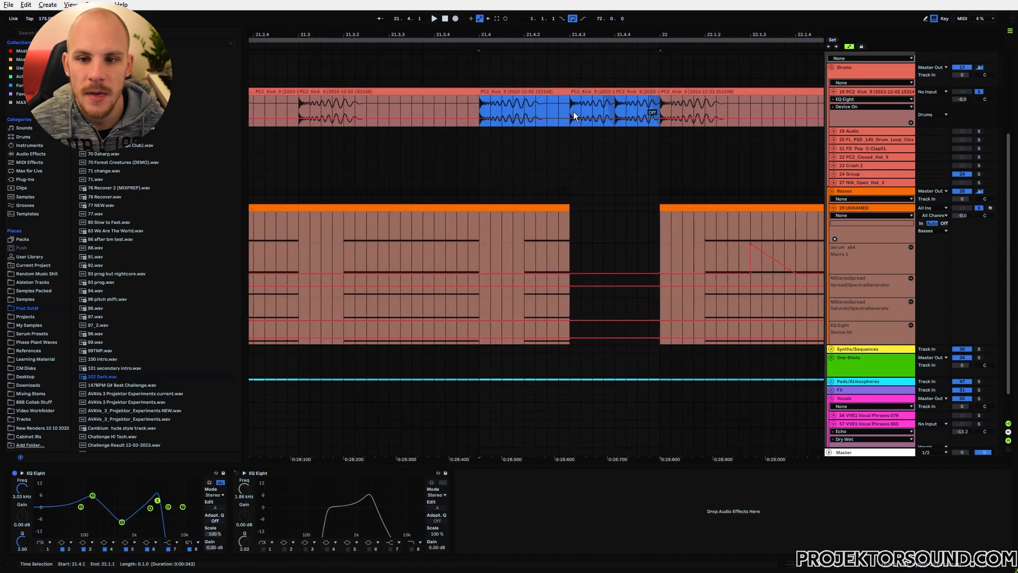
Mark the kick hit starting at bar 22 and the preceding one at 21.4.4 to compare them
{"action": "left_click", "coordinate": [634, 106]}
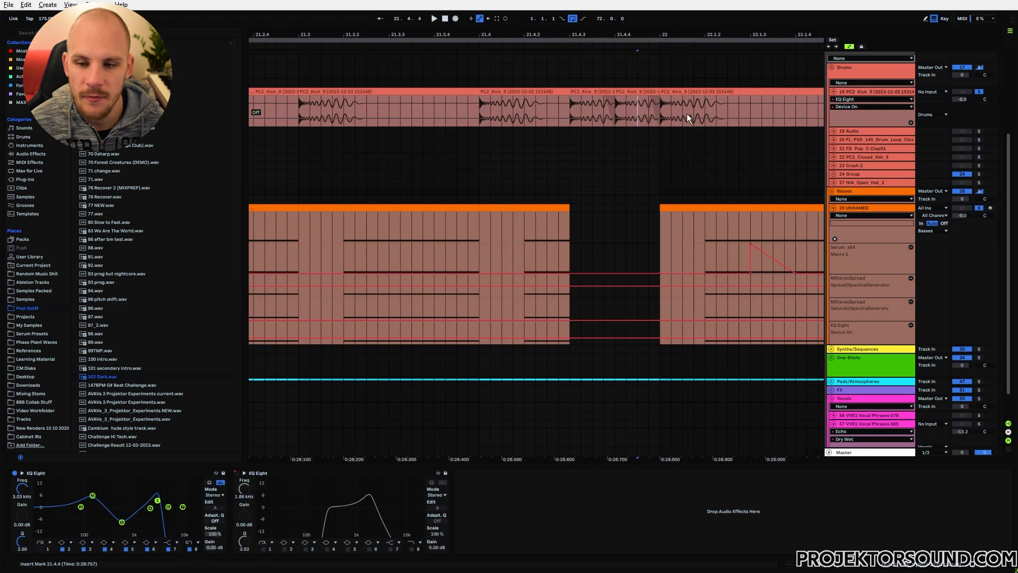
{"action": "left_click", "coordinate": [648, 110]}
{"action": "left_click_drag", "start_coordinate": [649, 110], "coordinate": [669, 104]}
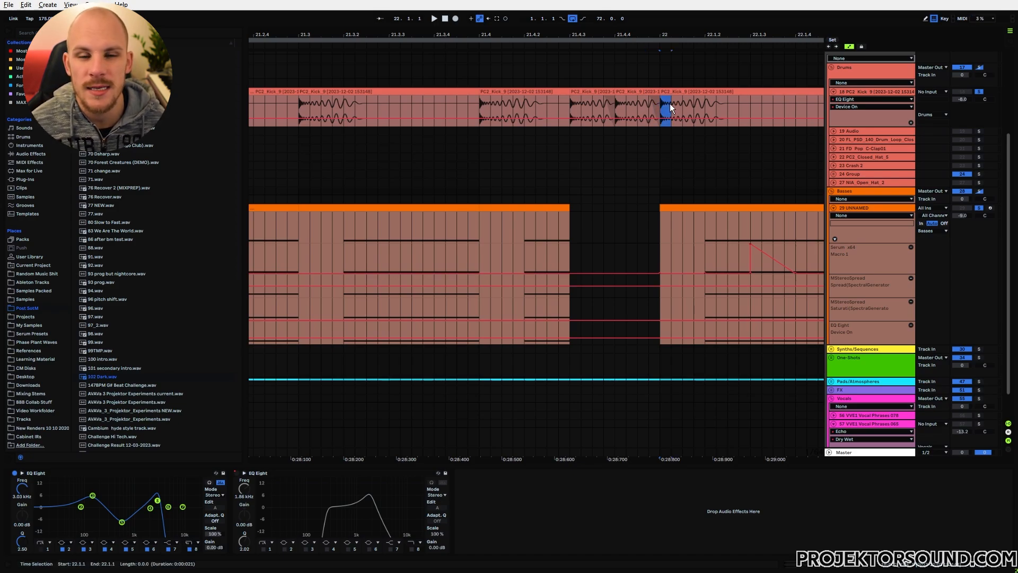
{"action": "left_click_drag", "start_coordinate": [614, 106], "coordinate": [657, 106]}
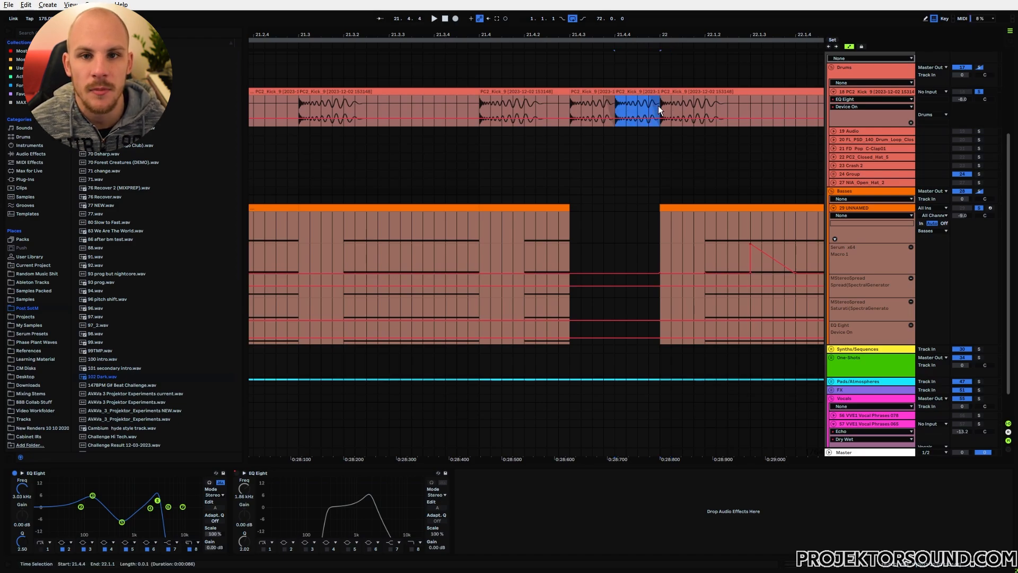
Mark the tail of the kick at 21.4.4 and the start of the following kick at bar 22
{"action": "left_click", "coordinate": [648, 110]}
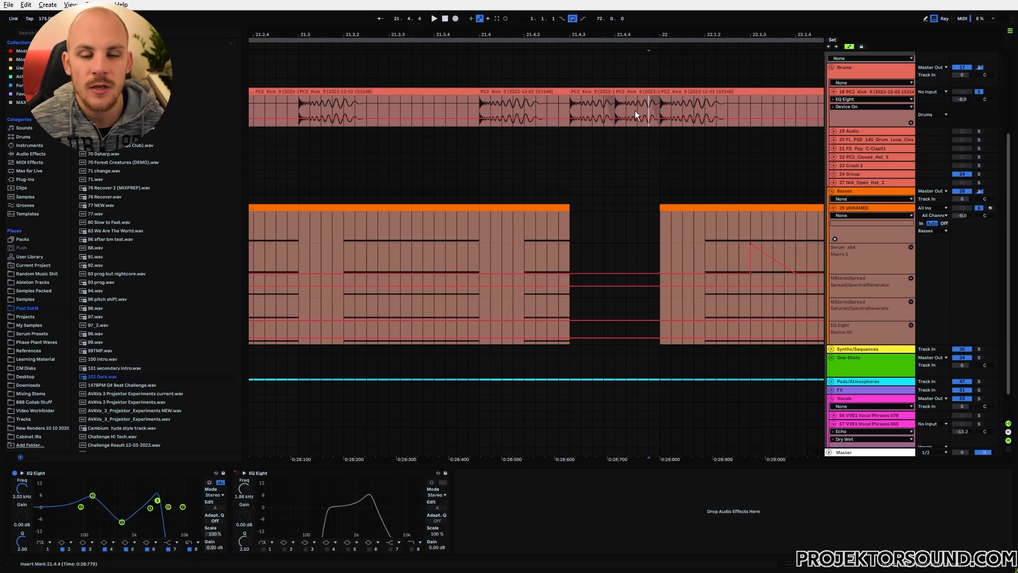
{"action": "key", "text": "shift+Left"}
{"action": "left_click", "coordinate": [663, 104]}
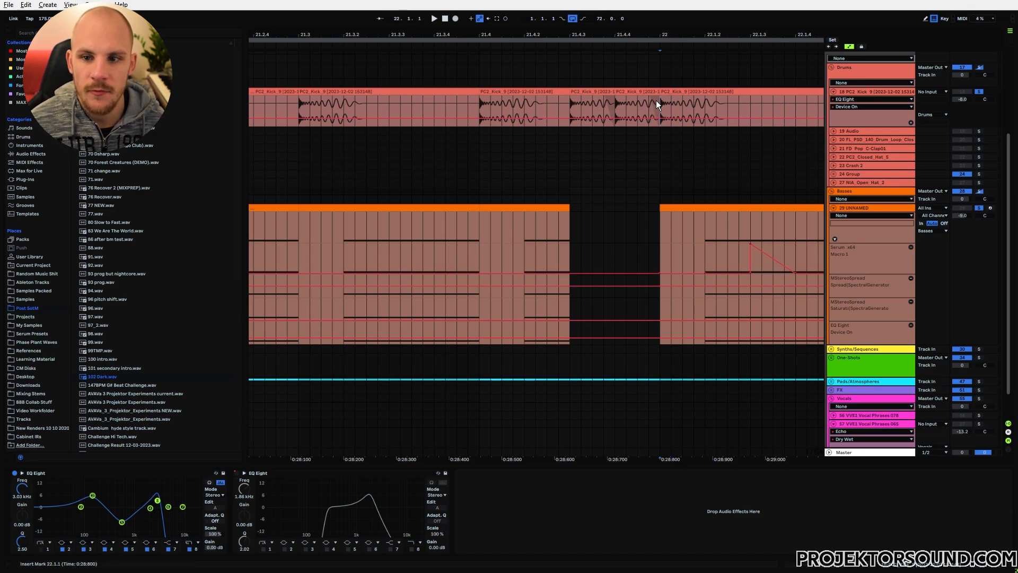
{"action": "left_click_drag", "start_coordinate": [661, 104], "coordinate": [669, 107]}
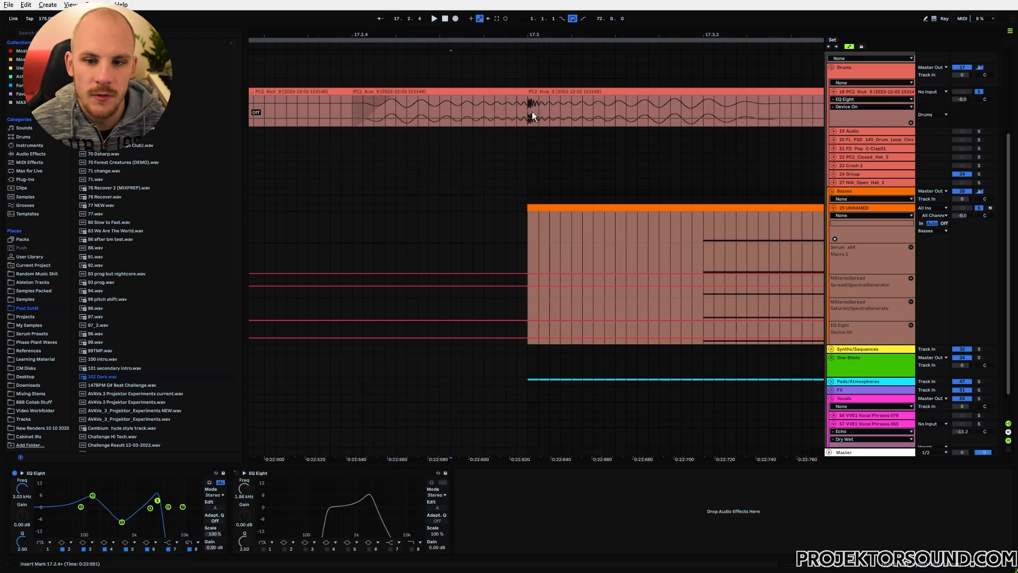
Examine the kick at 17.3 in close-up, marking its starting transient and the body up to just past 17.3.2
{"action": "left_click_drag", "start_coordinate": [531, 111], "coordinate": [524, 104]}
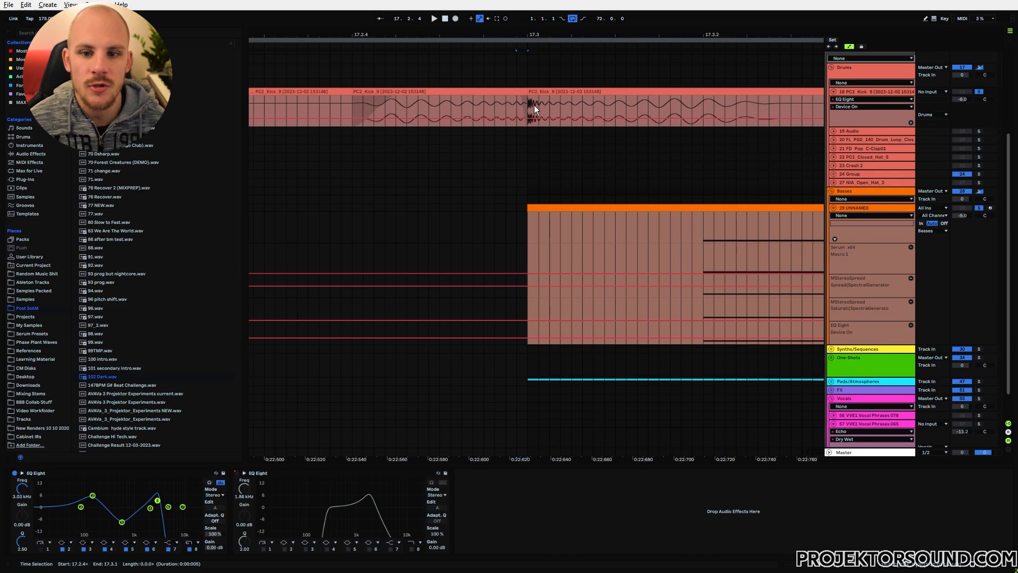
{"action": "left_click_drag", "start_coordinate": [535, 106], "coordinate": [753, 96]}
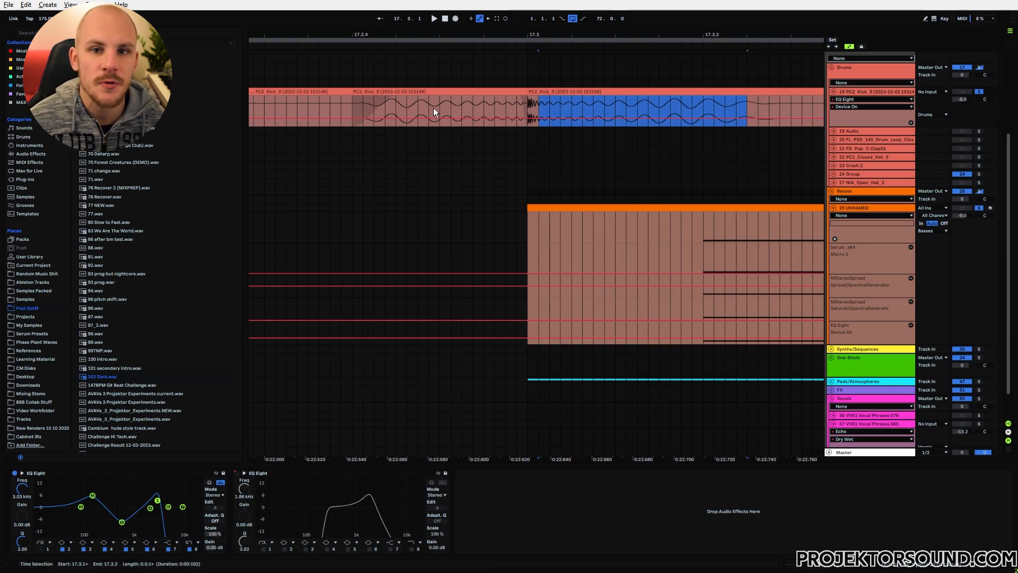
{"action": "left_click", "coordinate": [538, 105]}
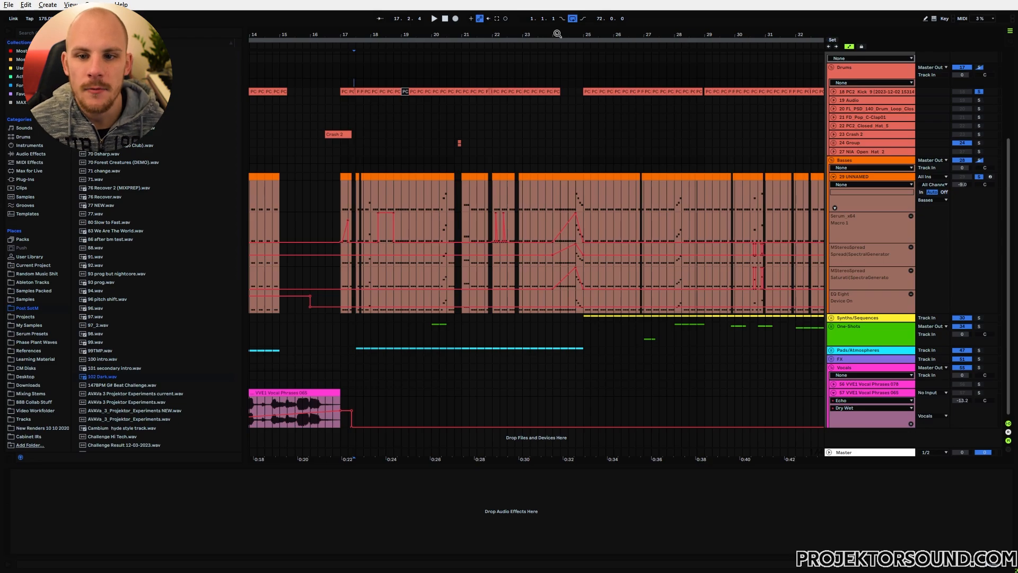
Place the insert mark at 24.1.1 on the bass track and open its MStereoSpread plugin
{"action": "scroll", "coordinate": [508, 109], "scroll_direction": "right", "scroll_amount": 3}
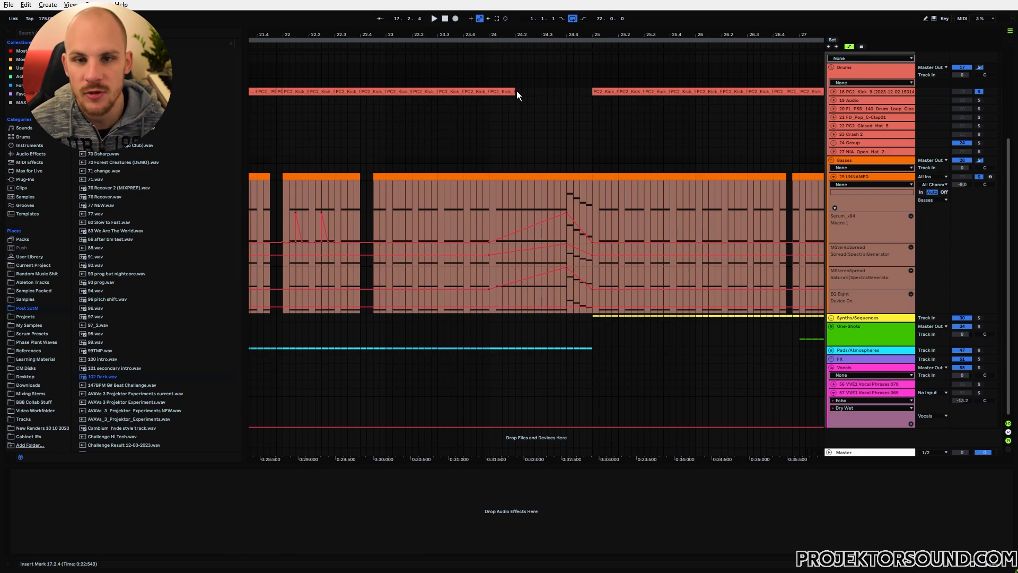
{"action": "left_click", "coordinate": [499, 192]}
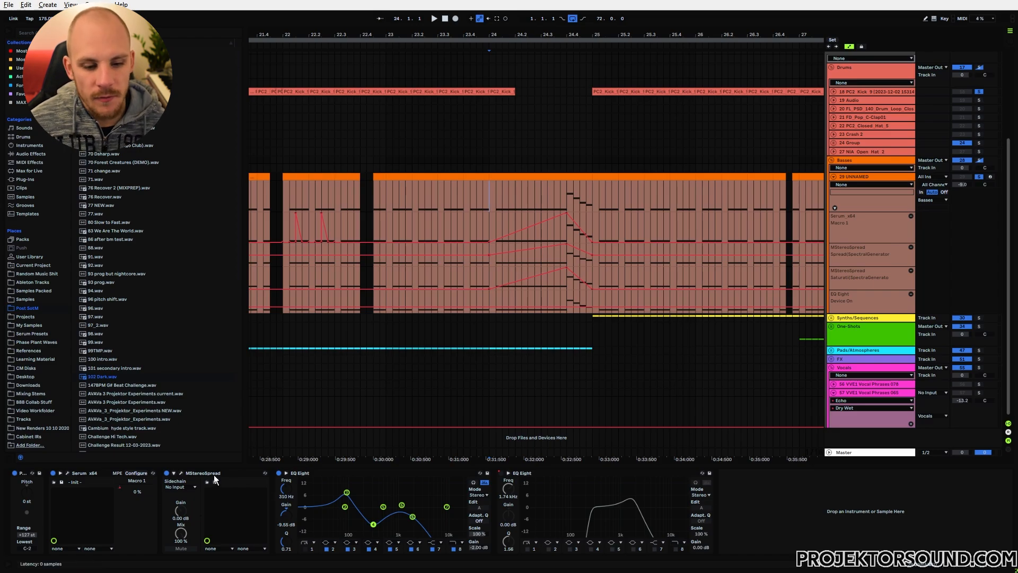
{"action": "left_click", "coordinate": [181, 473]}
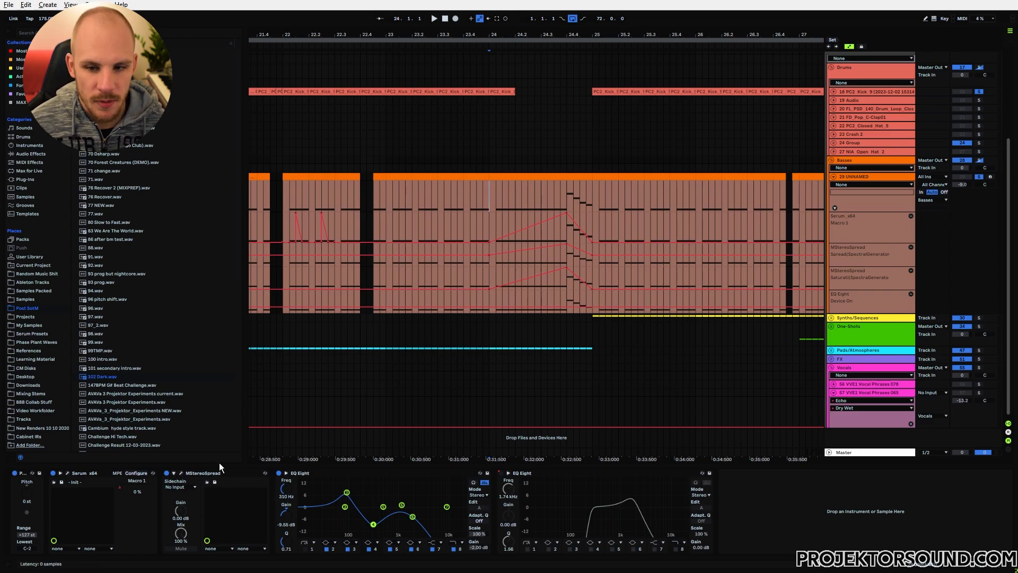
{"action": "left_click_drag", "start_coordinate": [401, 140], "coordinate": [477, 108]}
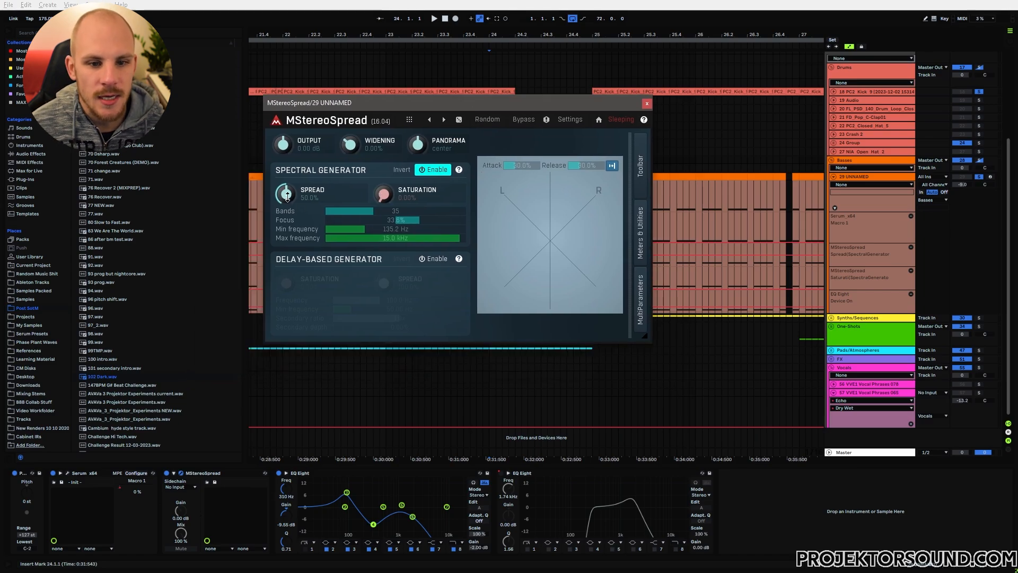
Show the automation of MStereoSpread's Spread and Saturation, undo the Saturation tweak and close the plugin
{"action": "left_click", "coordinate": [290, 199]}
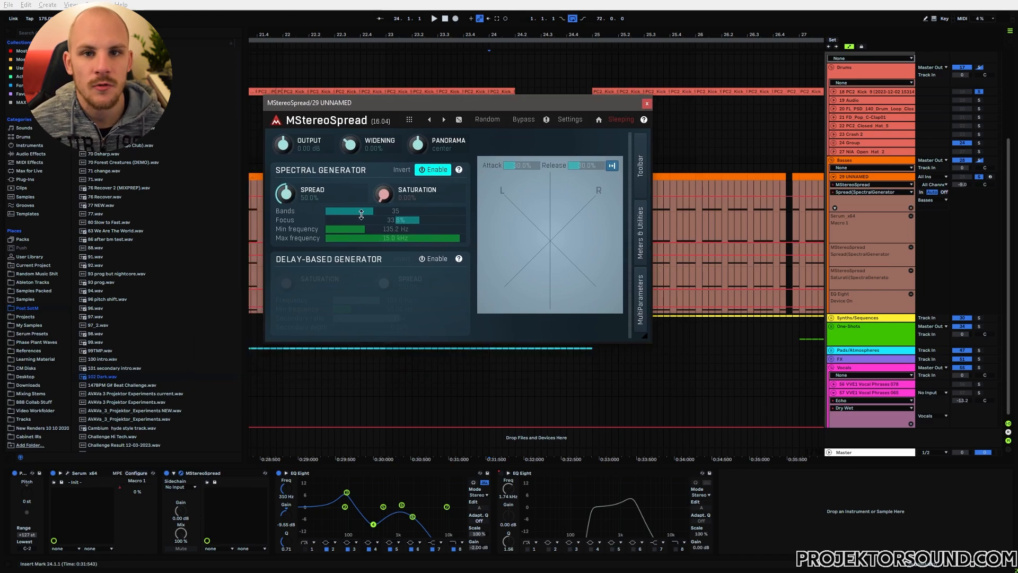
{"action": "left_click", "coordinate": [390, 192]}
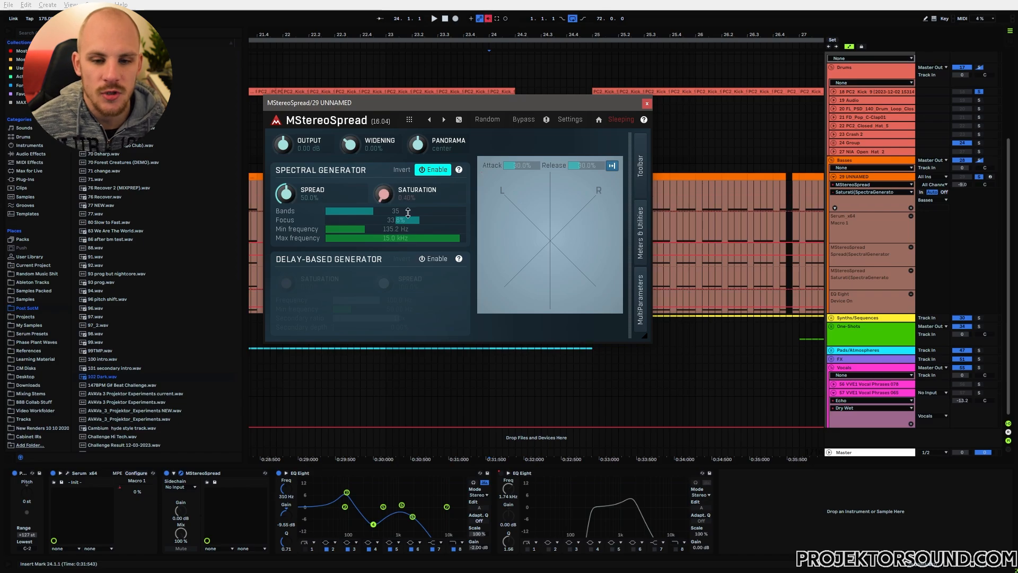
{"action": "key", "text": "ctrl+z"}
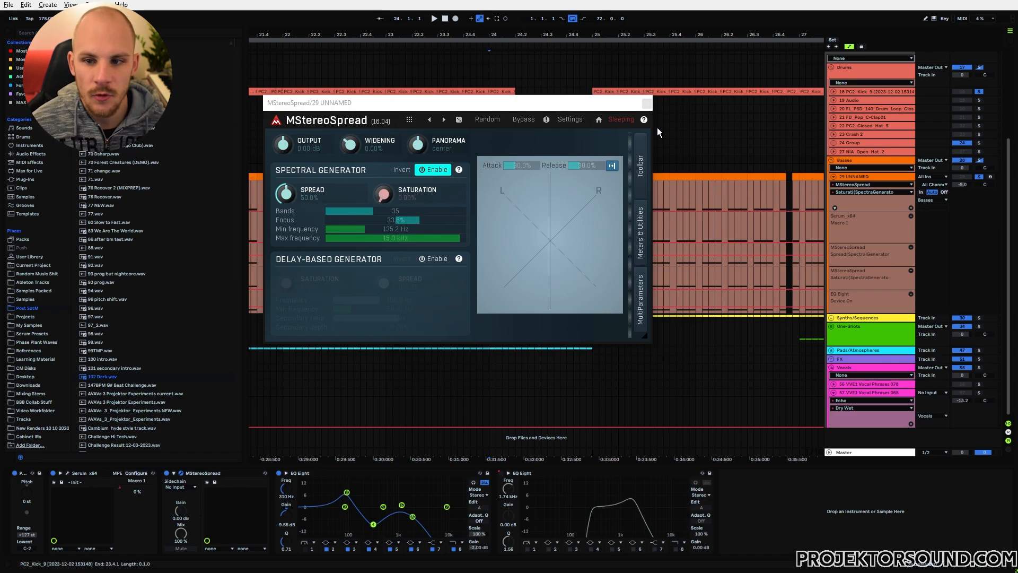
{"action": "left_click", "coordinate": [648, 104]}
Mark the Saturation automation ramp from 24.1.1 to 24.4.2 and play the bass transition from bar 24
{"action": "left_click_drag", "start_coordinate": [489, 187], "coordinate": [575, 189]}
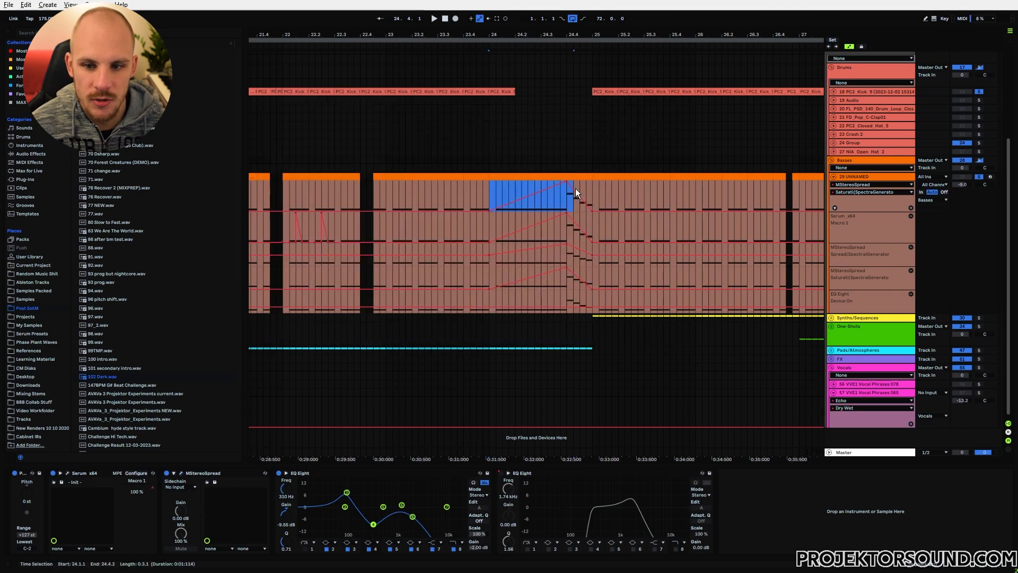
{"action": "left_click", "coordinate": [488, 189]}
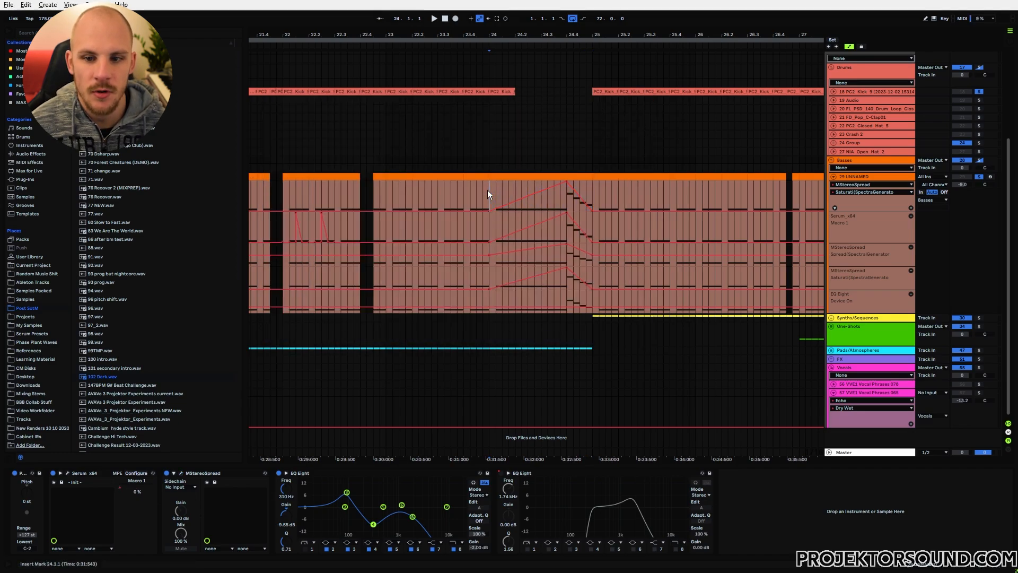
{"action": "key", "text": "space"}
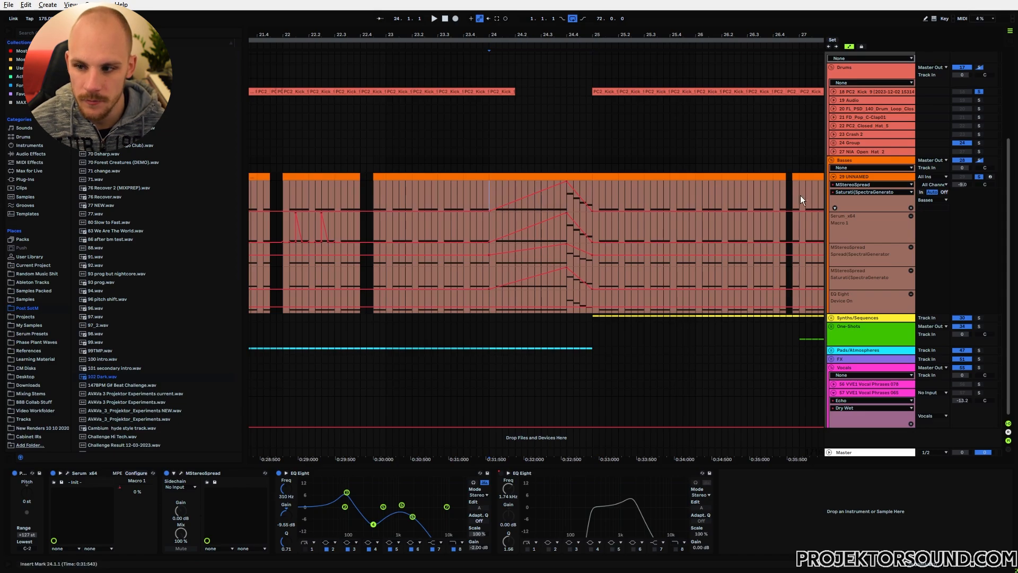
{"action": "key", "text": "space"}
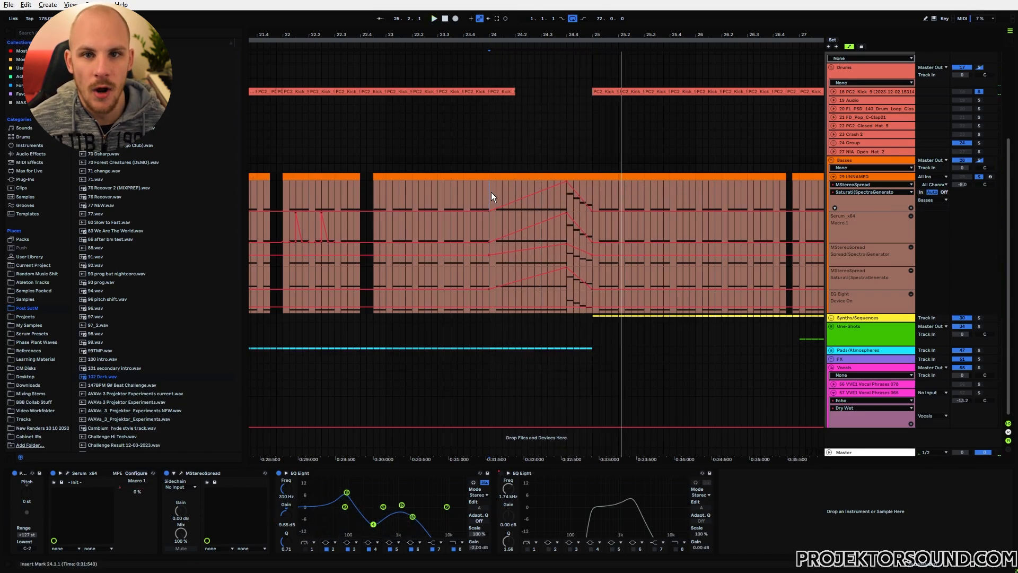
Recheck the MStereoSpread settings, then mark bar 24's automation ramps across the bass lanes up to bar 25
{"action": "left_click", "coordinate": [180, 473]}
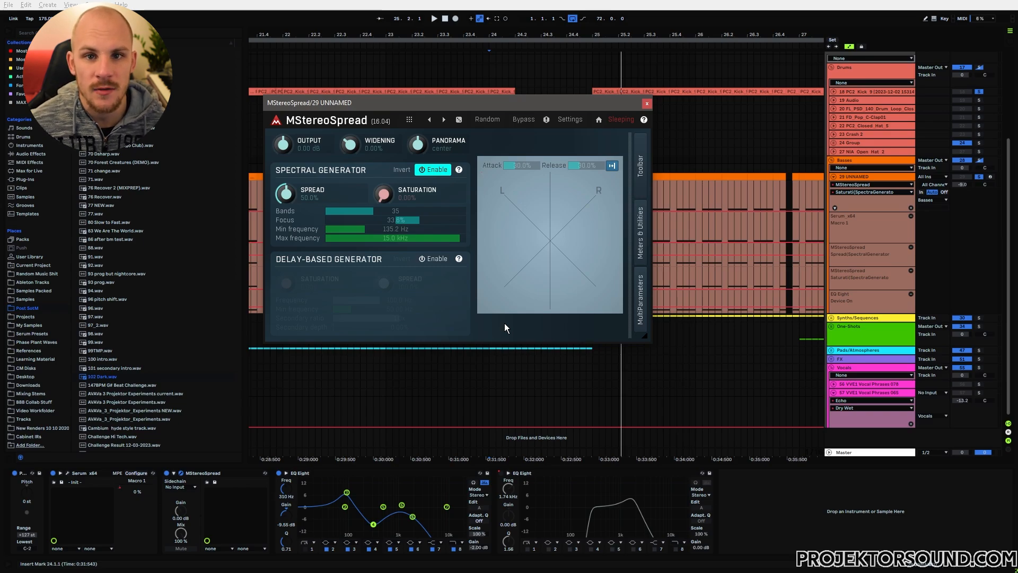
{"action": "left_click", "coordinate": [646, 104]}
{"action": "left_click_drag", "start_coordinate": [491, 186], "coordinate": [589, 186]}
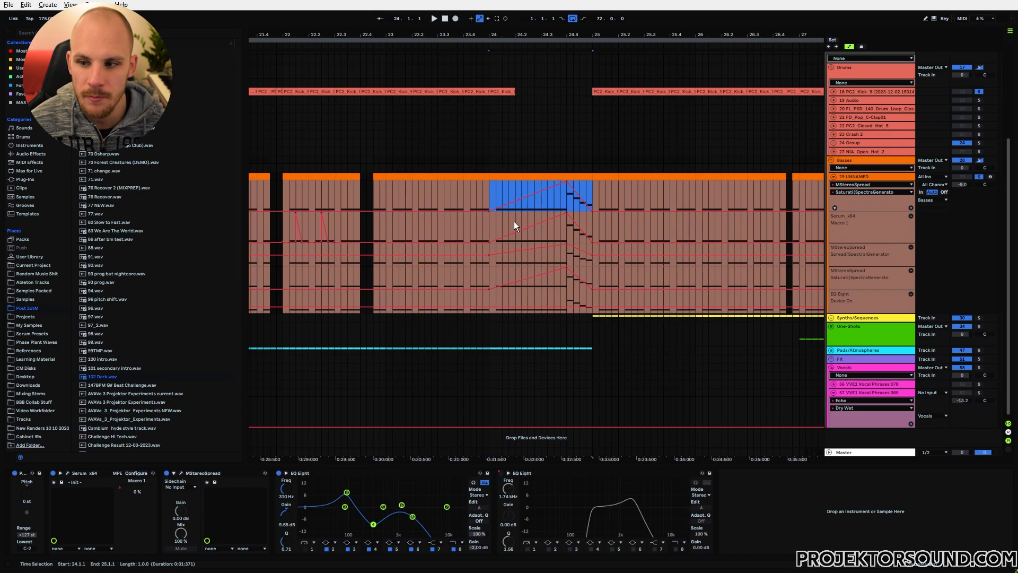
{"action": "left_click_drag", "start_coordinate": [510, 221], "coordinate": [584, 222]}
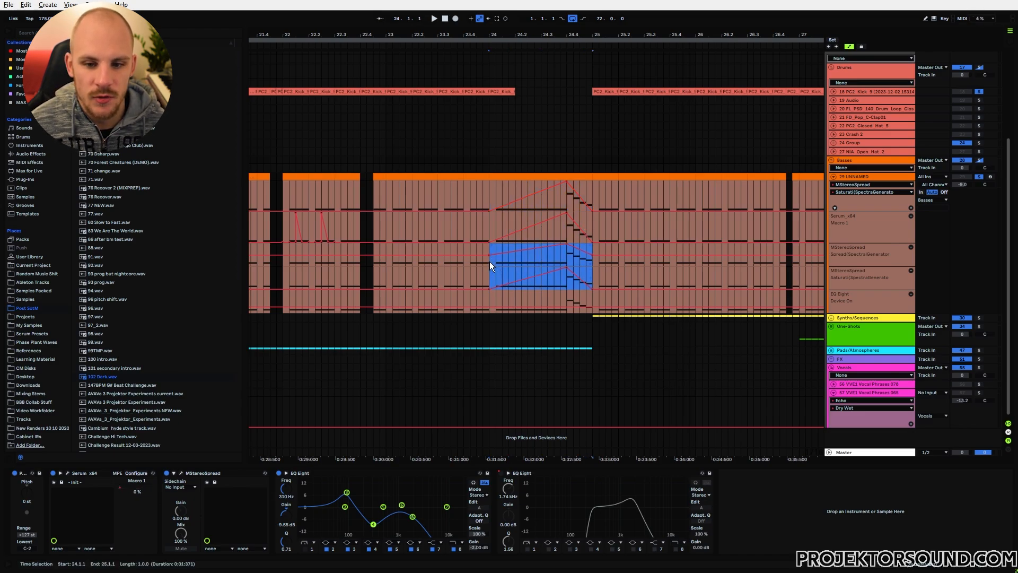
{"action": "left_click_drag", "start_coordinate": [491, 265], "coordinate": [594, 286]}
{"action": "key", "text": "minus"}
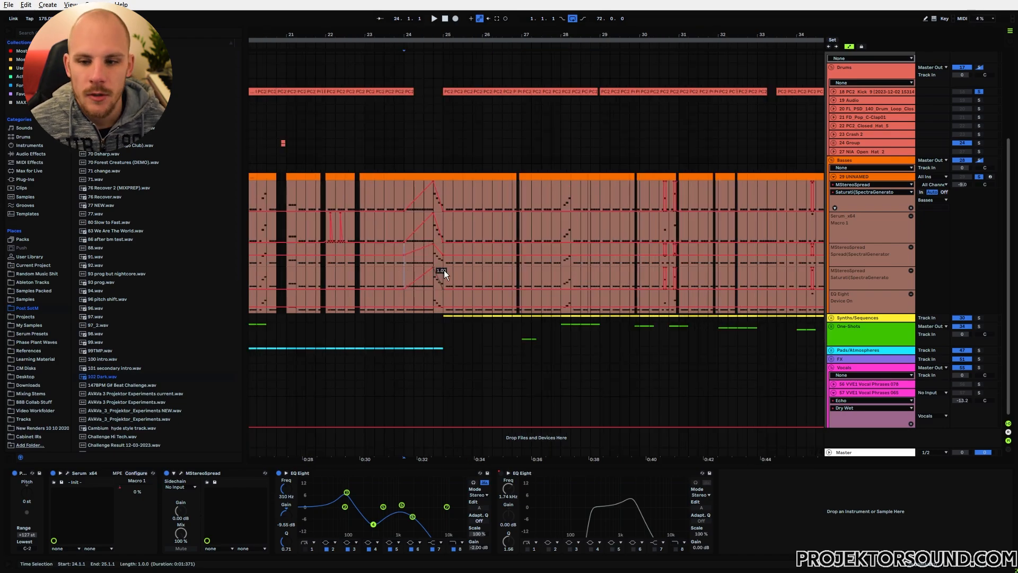
Place the insert mark at 30.3.1 on the bass and play the short automated variations before bar 31
{"action": "left_click", "coordinate": [443, 262]}
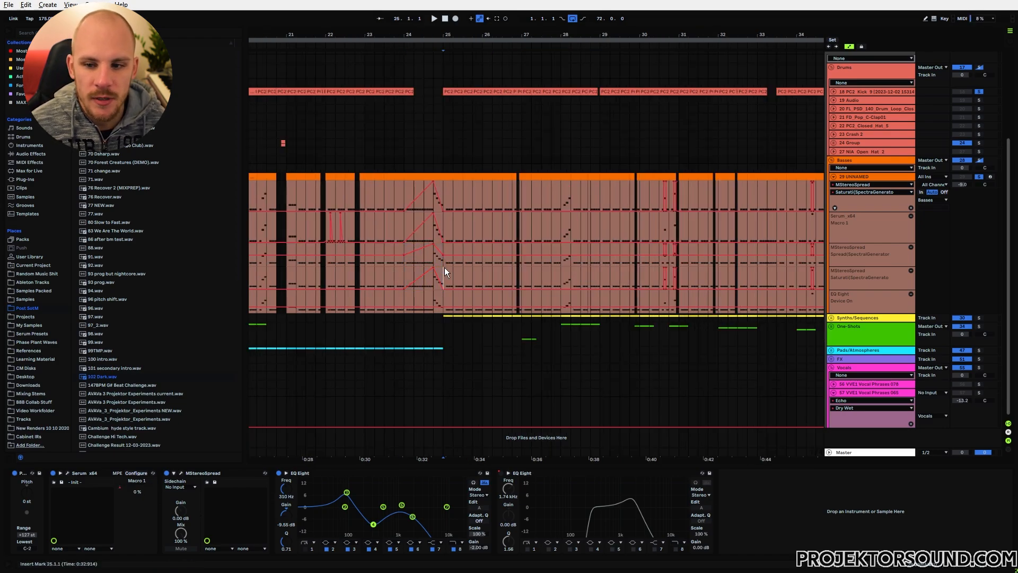
{"action": "scroll", "coordinate": [583, 172], "scroll_direction": "up", "scroll_amount": 5}
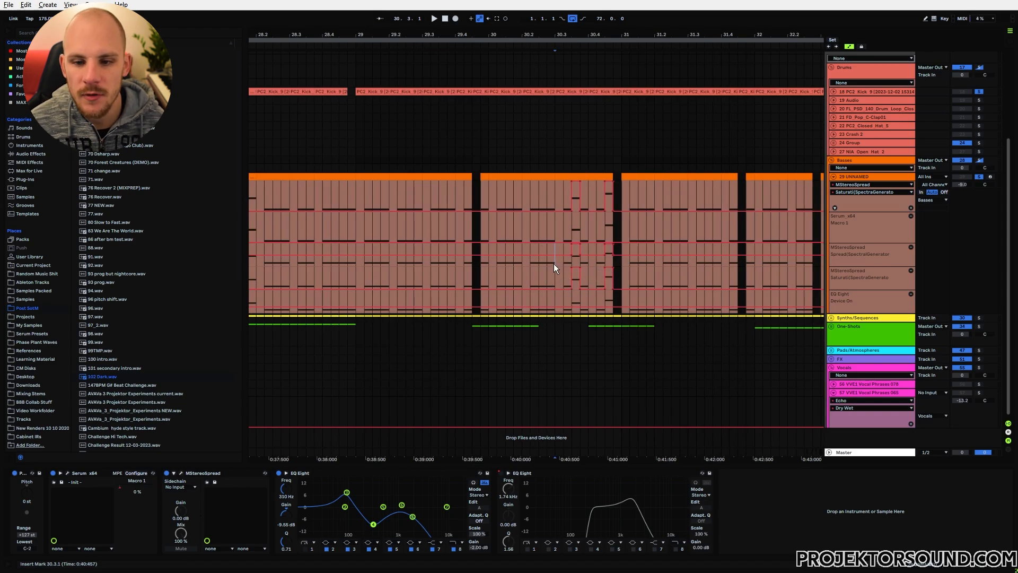
{"action": "key", "text": "space"}
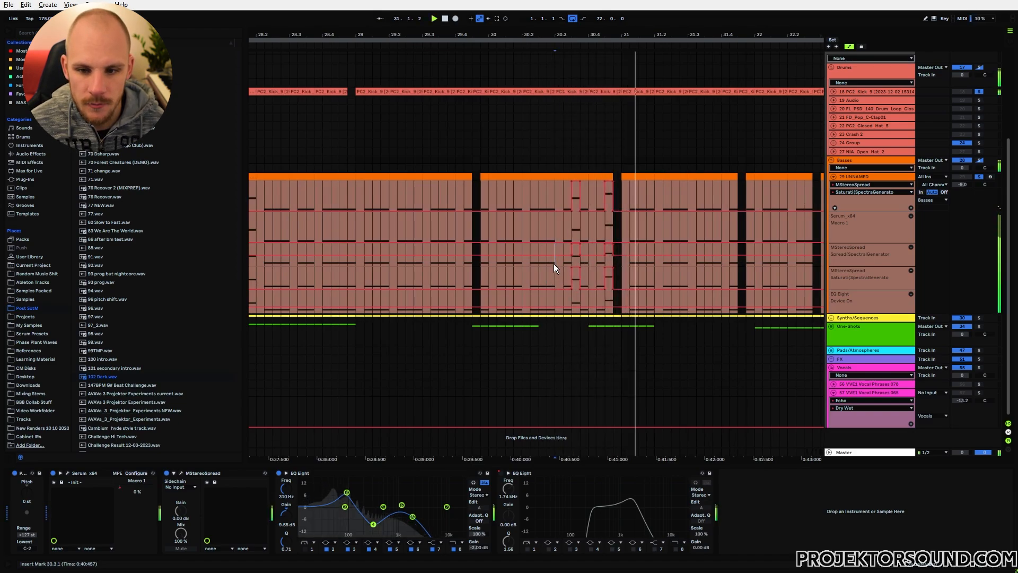
{"action": "key", "text": "space"}
{"action": "key", "text": "space"}
{"action": "key", "text": "space"}
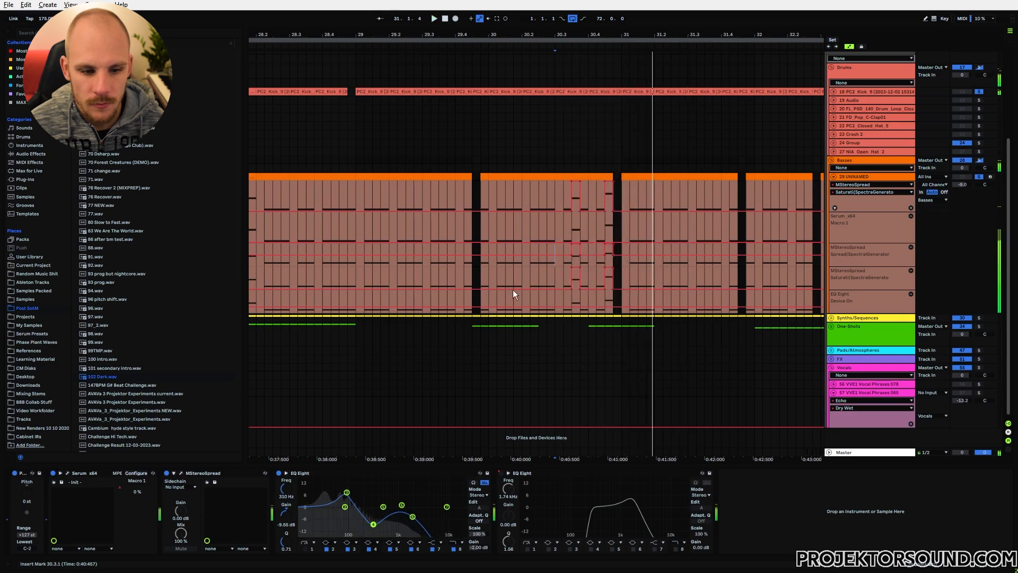
Replay the bass from 30.3.1 with MStereoSpread switched off and on to compare the sound
{"action": "key", "text": "space"}
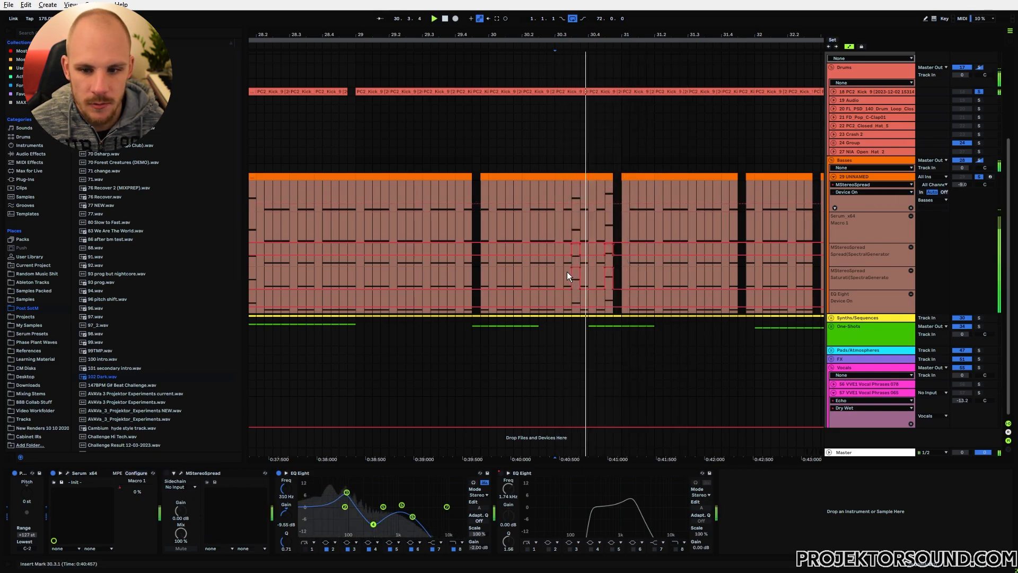
{"action": "key", "text": "space"}
{"action": "key", "text": "space"}
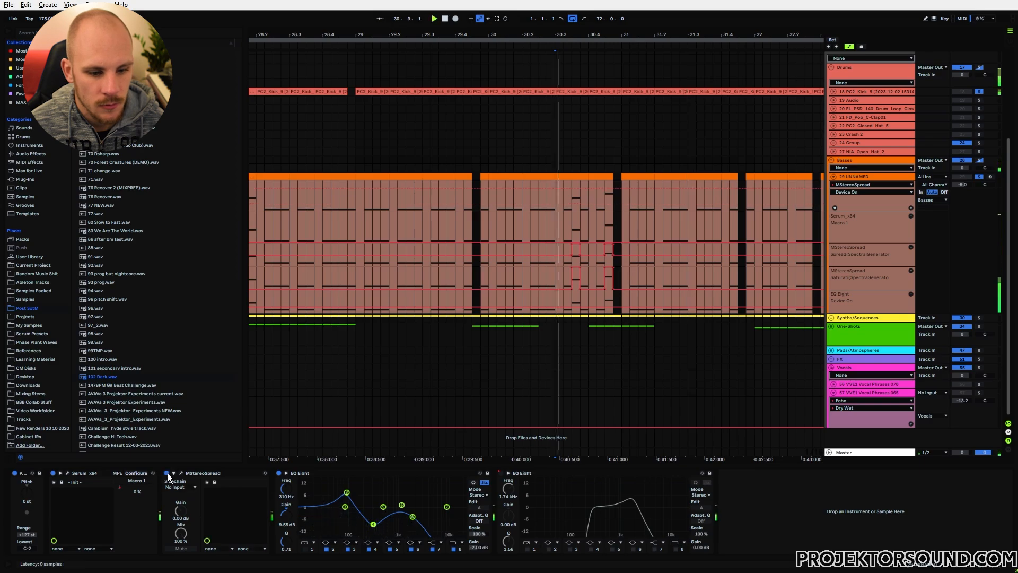
{"action": "key", "text": "space"}
{"action": "left_click", "coordinate": [167, 473]}
{"action": "key", "text": "space"}
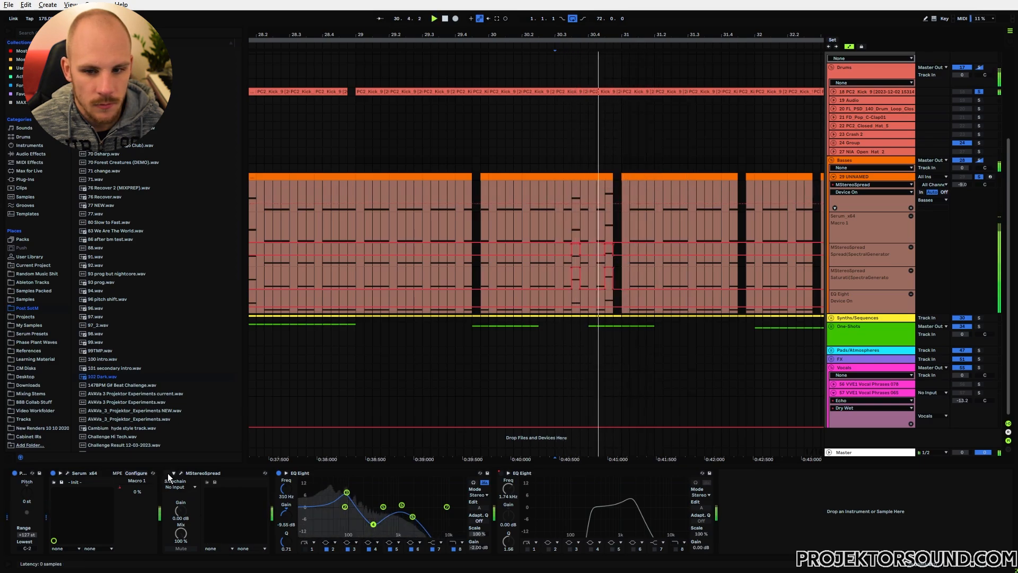
{"action": "left_click", "coordinate": [167, 473]}
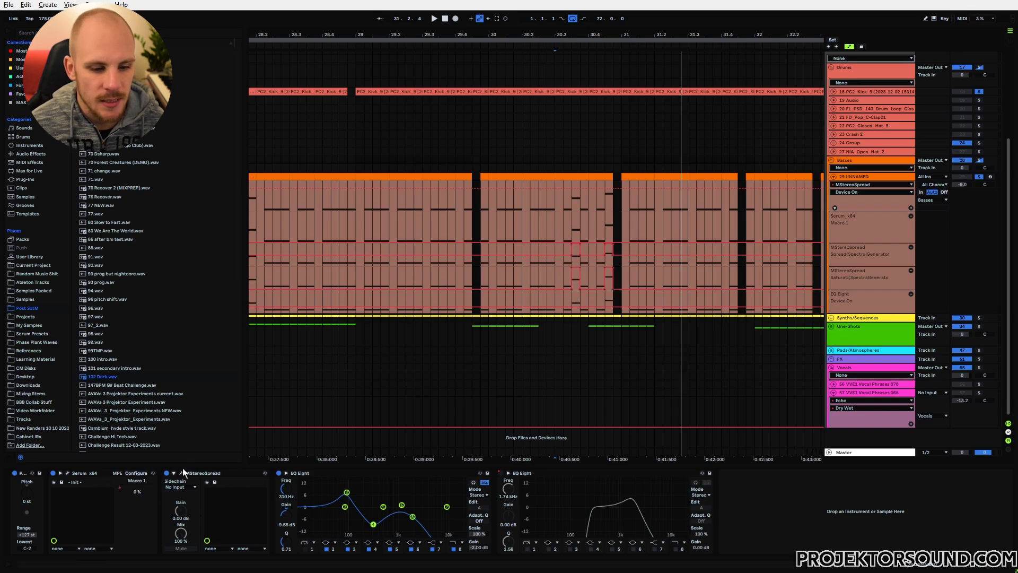
Loop the bass from 29.1.1 to 29.2.1 and start playback
{"action": "left_click_drag", "start_coordinate": [355, 226], "coordinate": [384, 230]}
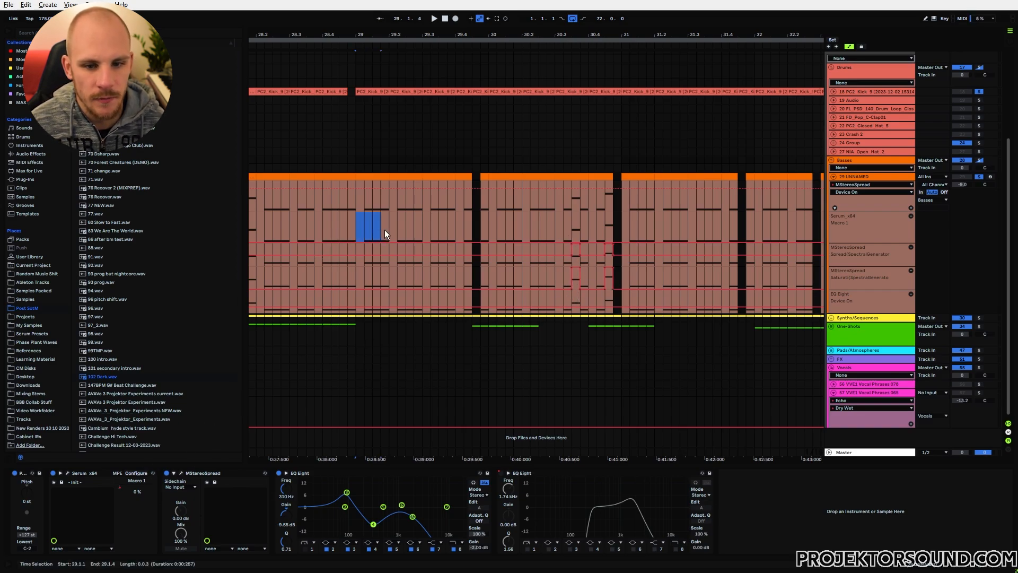
{"action": "key", "text": "ctrl+l"}
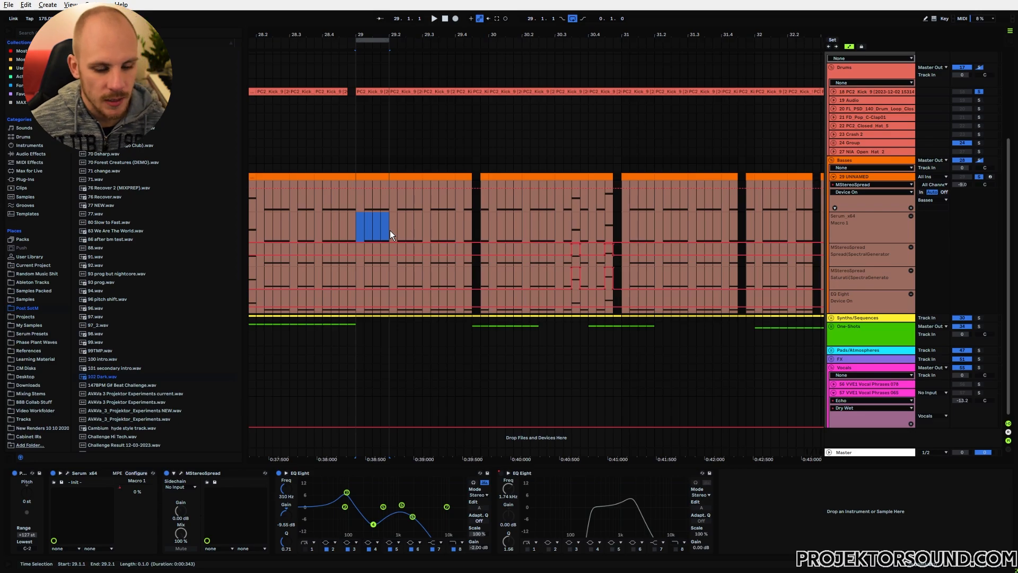
{"action": "key", "text": "space"}
Open MStereoSpread, compare the looped bass with the effect bypassed and active, and close the plugin
{"action": "left_click", "coordinate": [181, 473]}
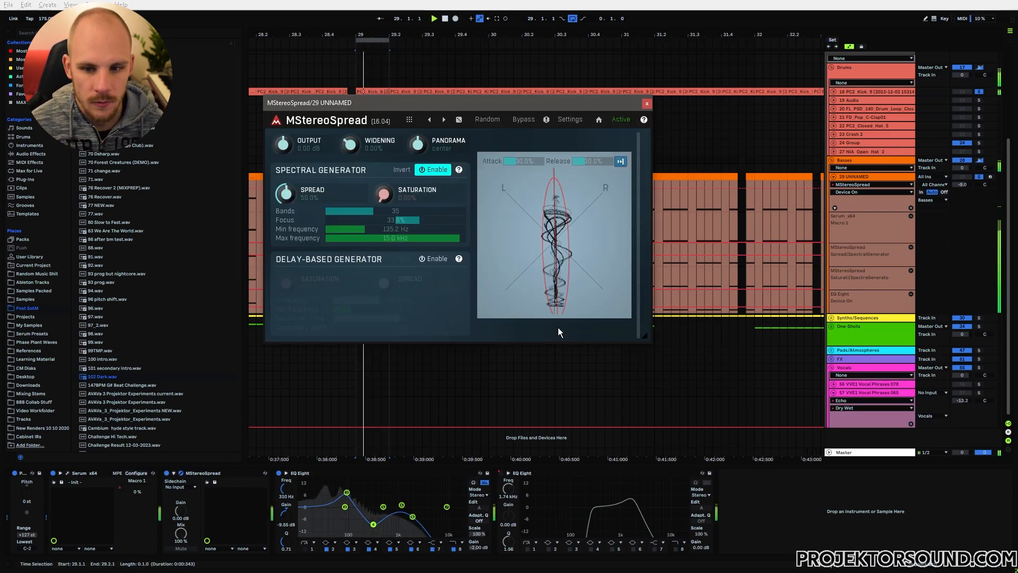
{"action": "left_click", "coordinate": [523, 120]}
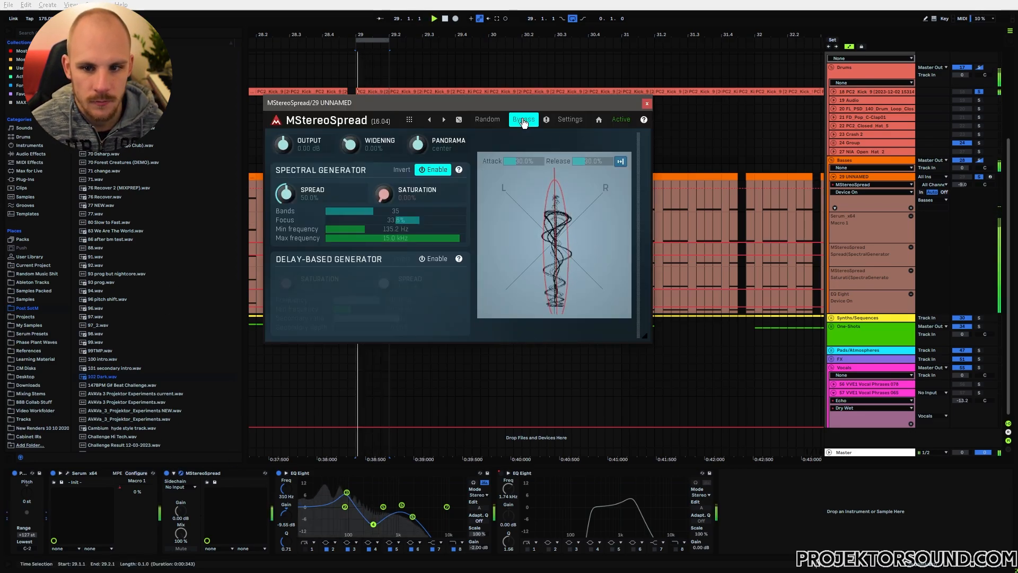
{"action": "left_click", "coordinate": [523, 120]}
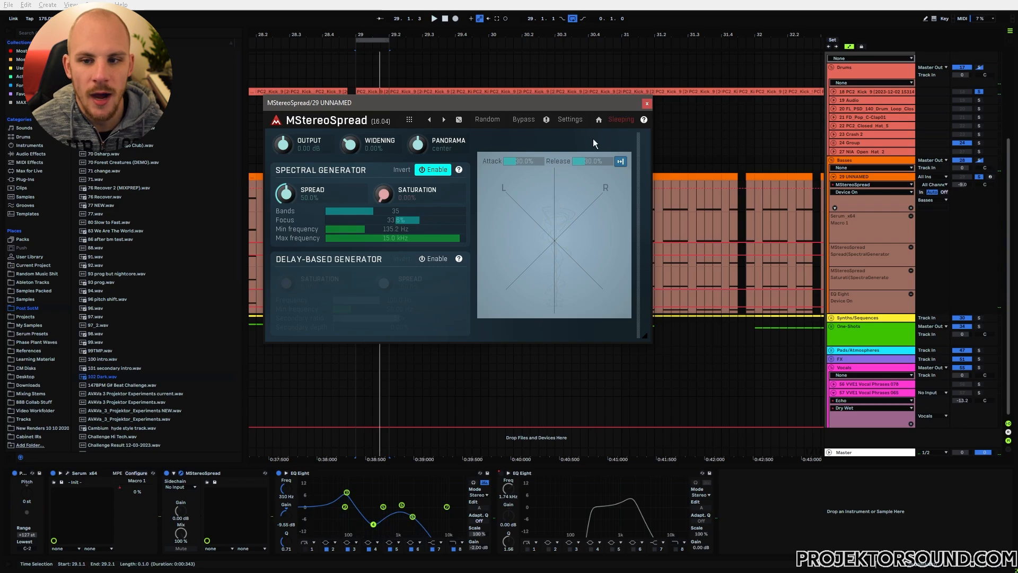
{"action": "left_click", "coordinate": [647, 103]}
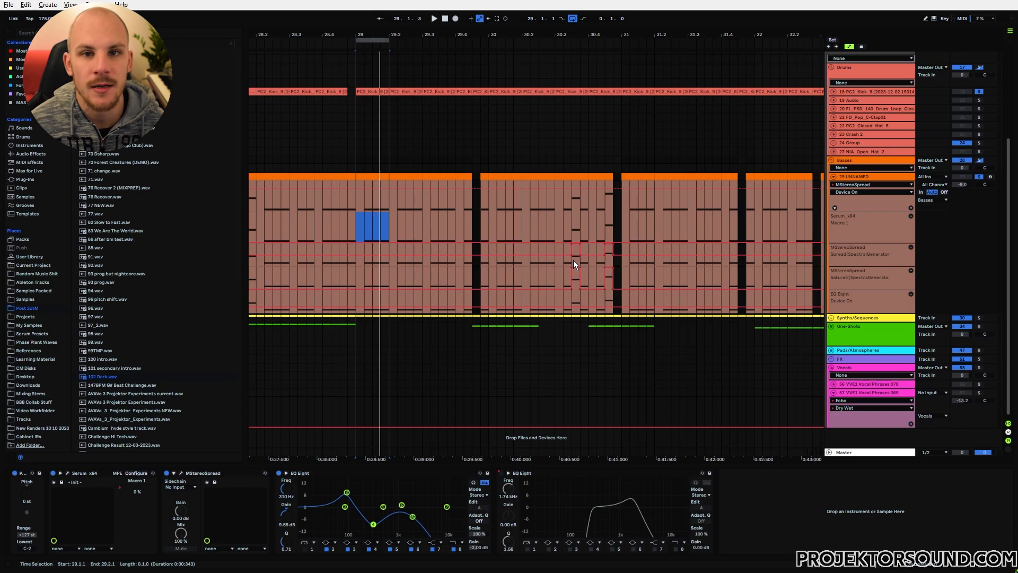
Loop the bass from 35.1.1 to 36.1.1 and play its rising and falling filter automation
{"action": "scroll", "coordinate": [489, 84], "scroll_direction": "right", "scroll_amount": 10}
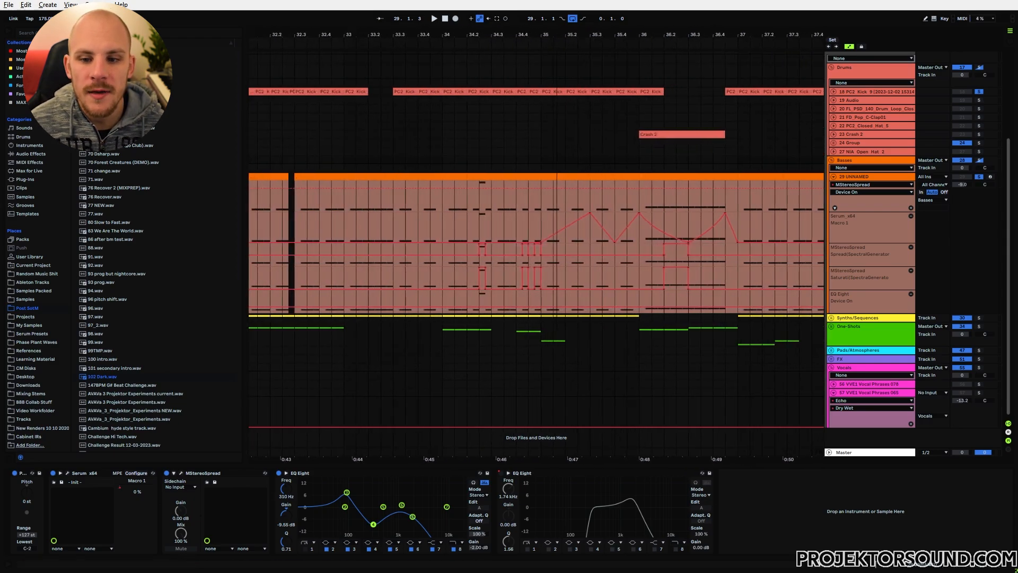
{"action": "left_click_drag", "start_coordinate": [533, 199], "coordinate": [644, 205]}
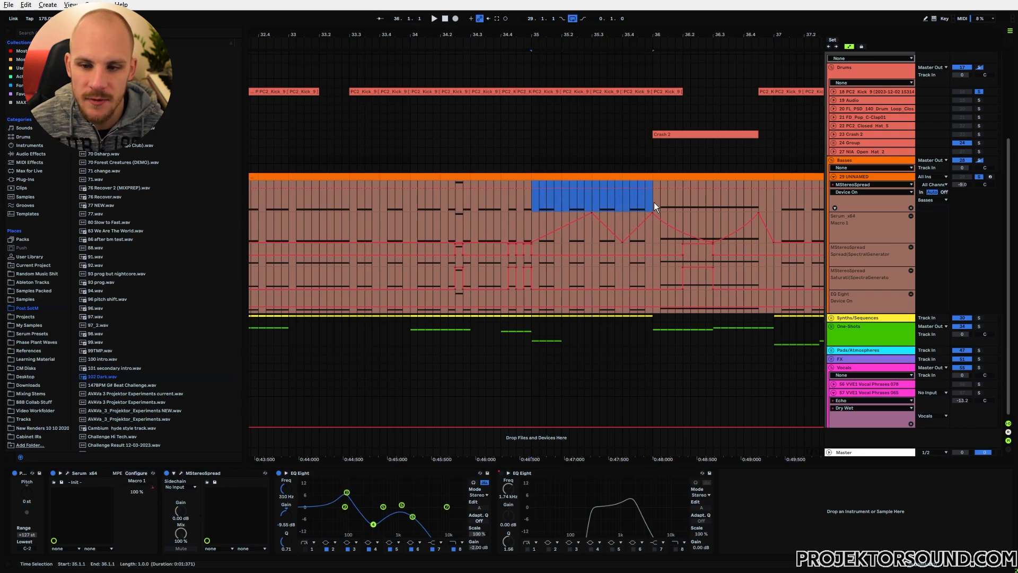
{"action": "key", "text": "ctrl+l"}
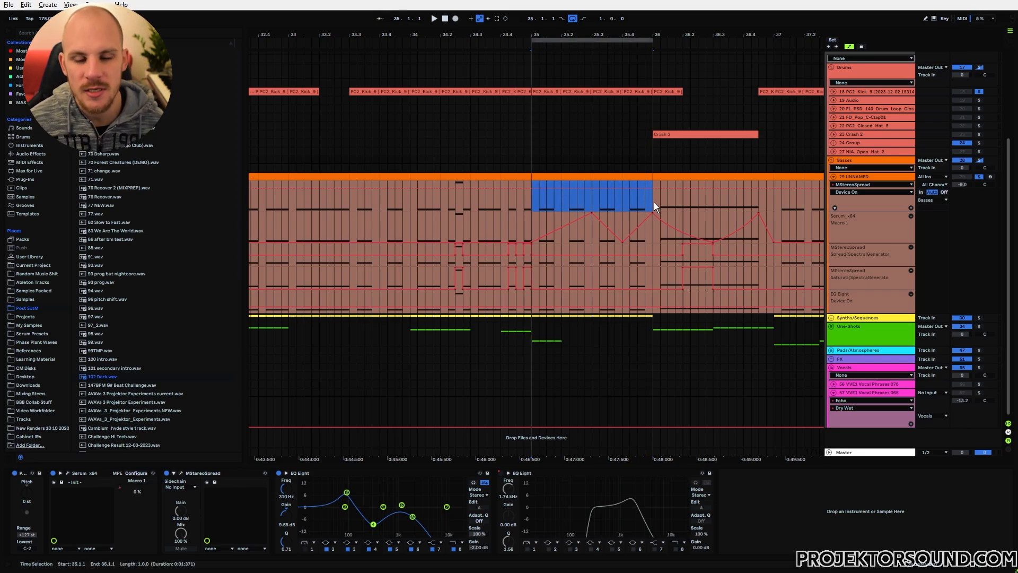
{"action": "left_click_drag", "start_coordinate": [554, 205], "coordinate": [560, 205]}
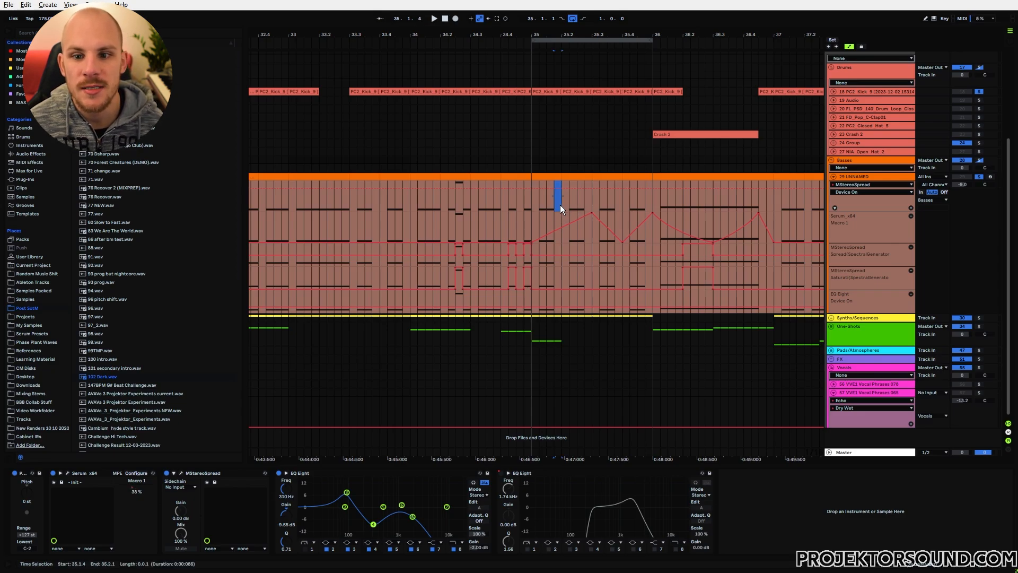
{"action": "left_click", "coordinate": [533, 202]}
{"action": "key", "text": "space"}
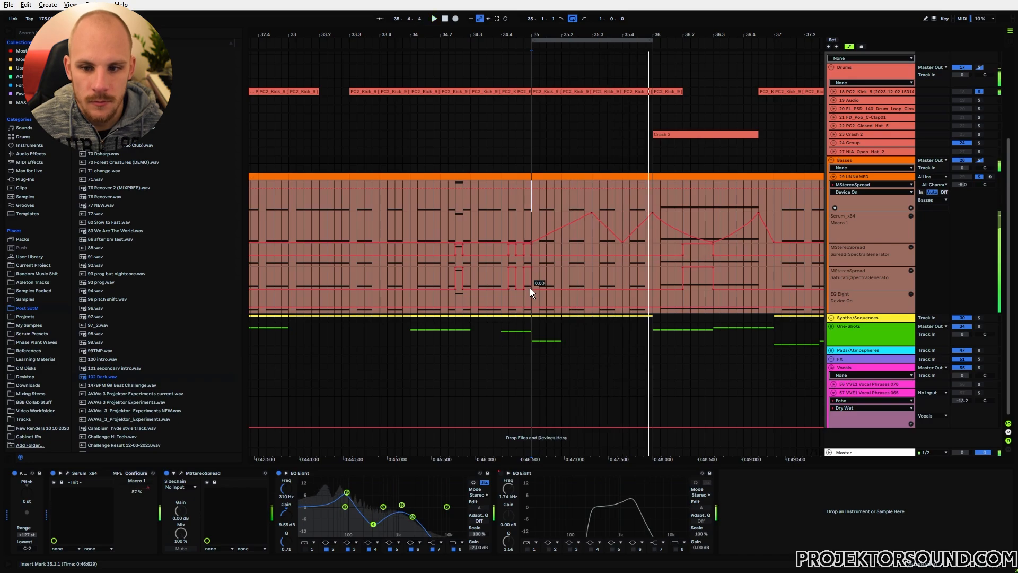
Compare the bass filter sound by alternately looping 34.1.1 to 34.2.1 and 35.1.1 to 35.2.1 during playback
{"action": "left_click_drag", "start_coordinate": [411, 205], "coordinate": [418, 205]}
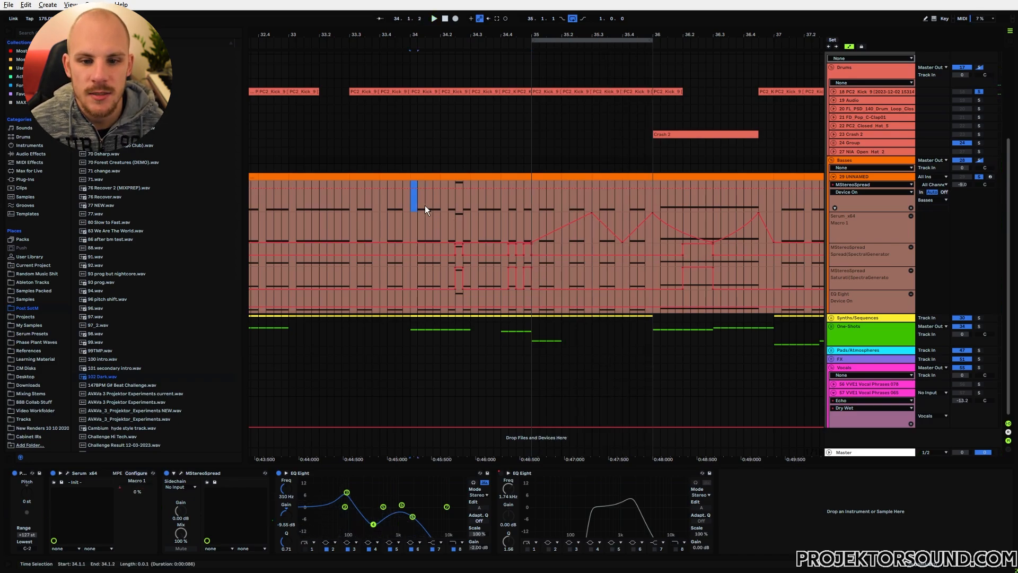
{"action": "key", "text": "ctrl+l"}
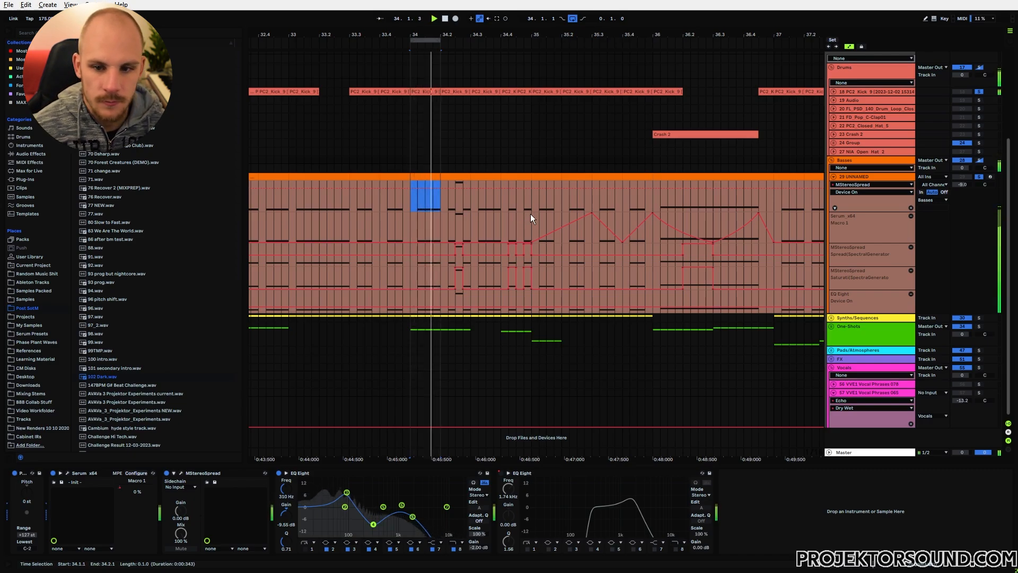
{"action": "left_click_drag", "start_coordinate": [532, 207], "coordinate": [560, 205]}
{"action": "key", "text": "ctrl+l"}
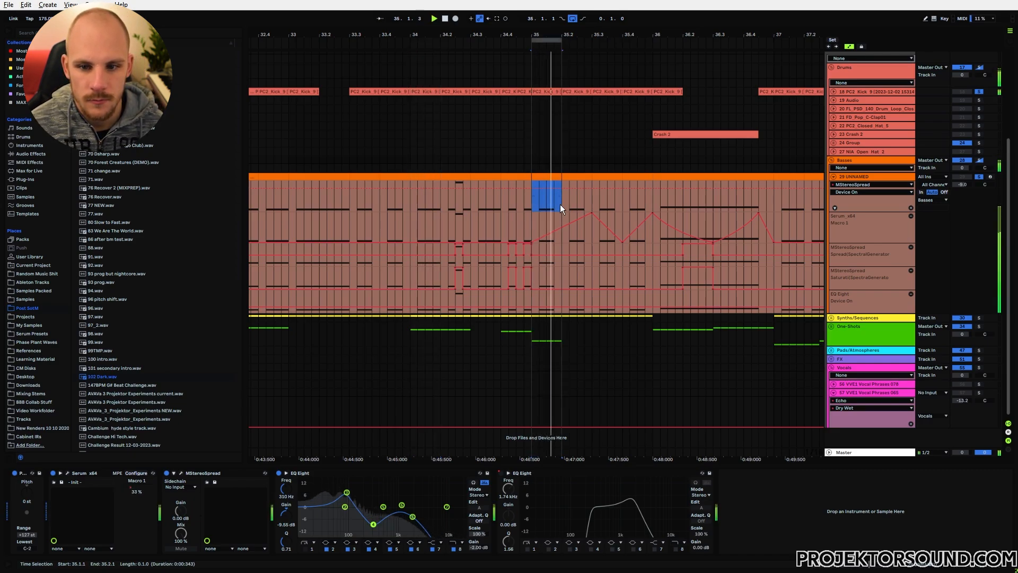
{"action": "left_click_drag", "start_coordinate": [411, 207], "coordinate": [438, 206]}
{"action": "key", "text": "ctrl+l"}
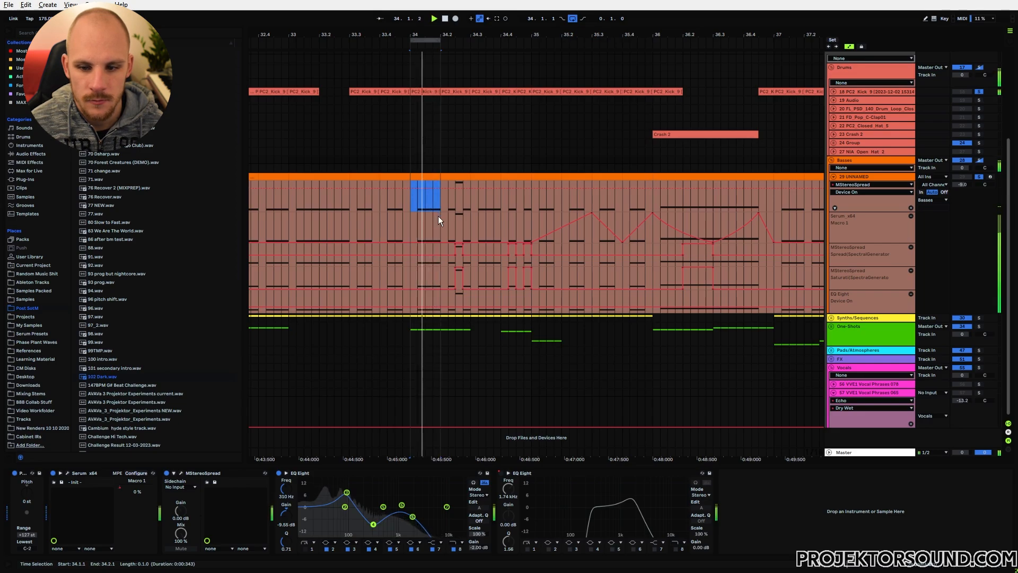
{"action": "left_click_drag", "start_coordinate": [532, 212], "coordinate": [560, 205]}
{"action": "key", "text": "ctrl+l"}
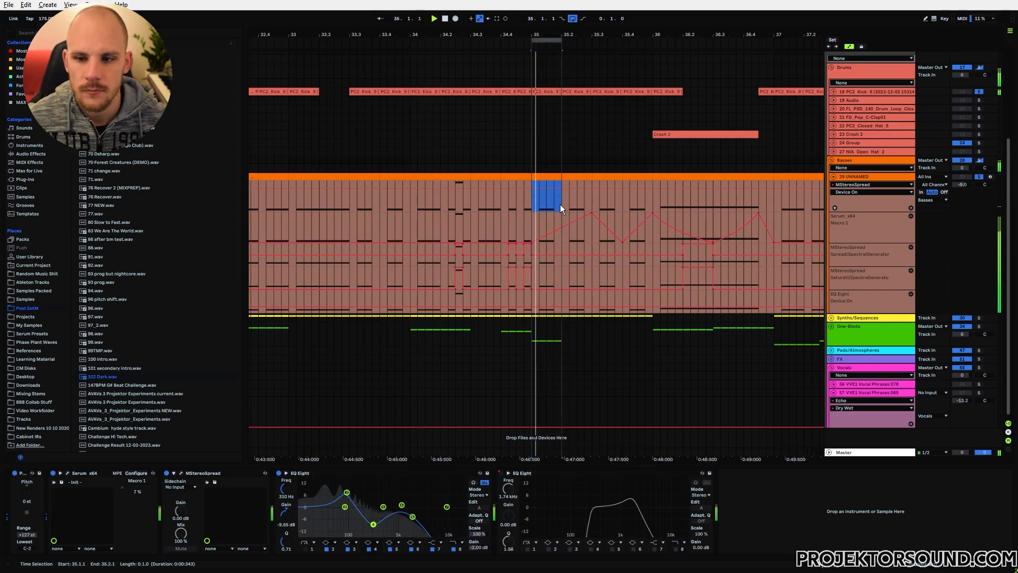
Play the bass break from 36.1.1 and mark the kick's re-entry between 36.4.3 and 37.1.1
{"action": "left_click", "coordinate": [497, 245]}
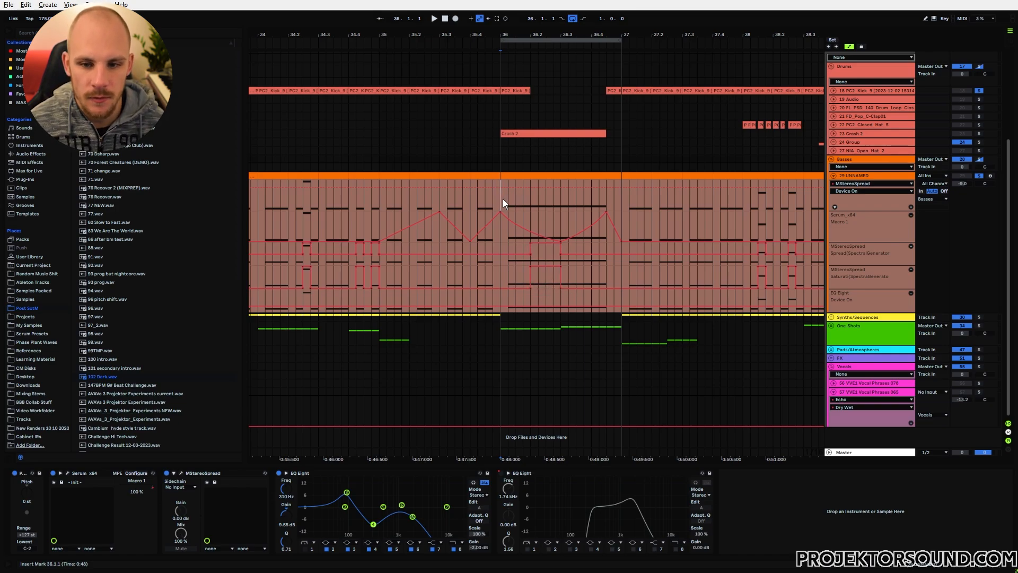
{"action": "key", "text": "space"}
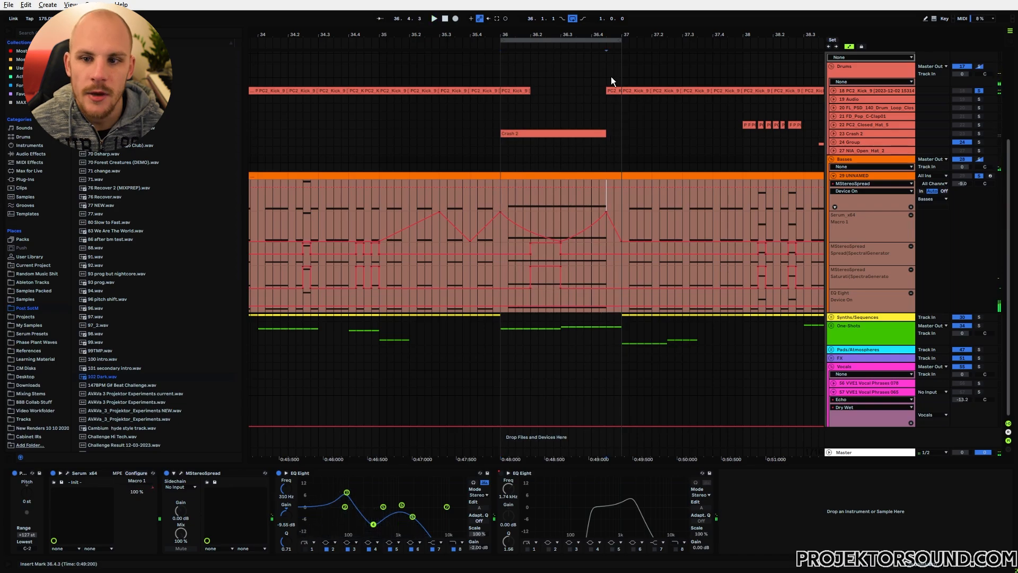
{"action": "left_click_drag", "start_coordinate": [608, 105], "coordinate": [617, 106]}
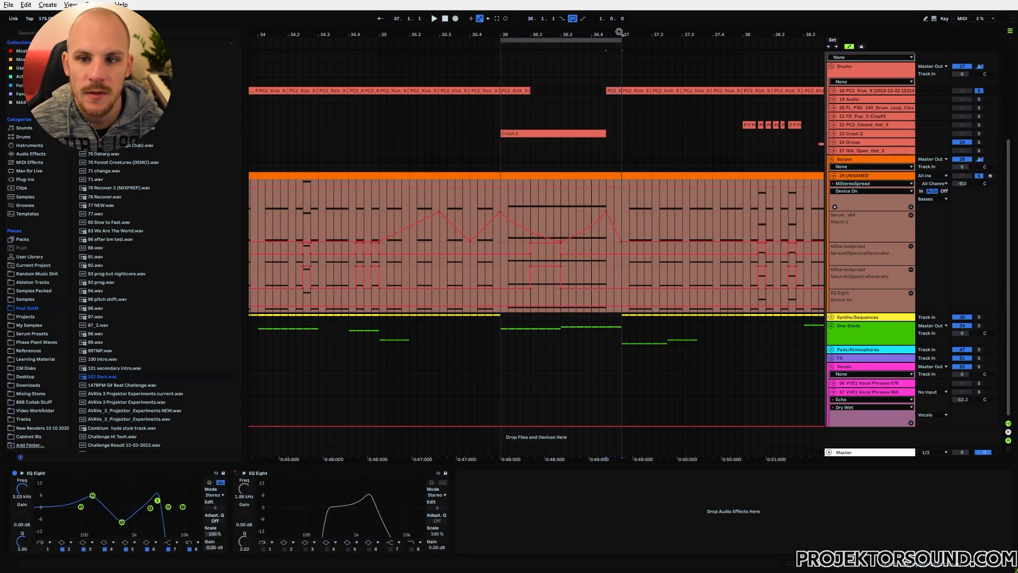
Mark the bass break from 36.1.1 to 37.1.1 and play the four-bar loop starting at 35.1.1
{"action": "scroll", "coordinate": [461, 166], "scroll_direction": "right", "scroll_amount": 2}
{"action": "left_click", "coordinate": [462, 166]}
{"action": "left_click_drag", "start_coordinate": [438, 202], "coordinate": [561, 199]}
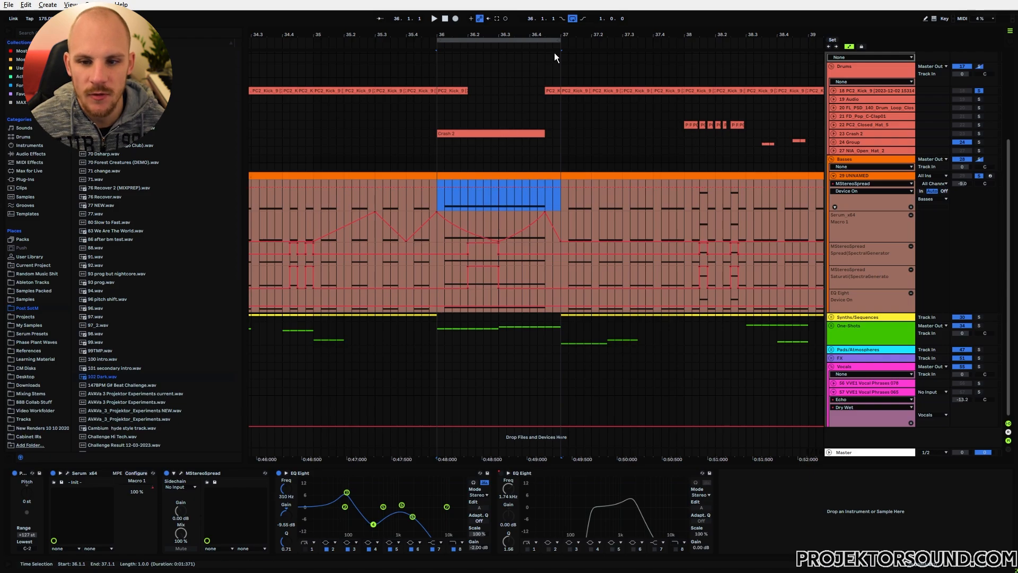
{"action": "left_click", "coordinate": [565, 212]}
{"action": "key", "text": "ctrl+z"}
{"action": "left_click_drag", "start_coordinate": [563, 205], "coordinate": [590, 207]}
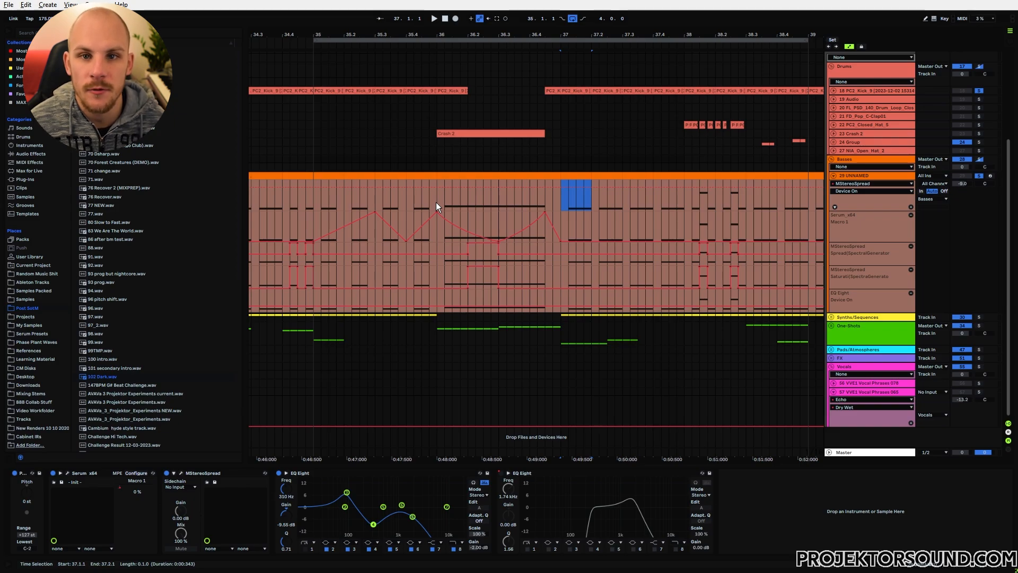
{"action": "left_click", "coordinate": [318, 216]}
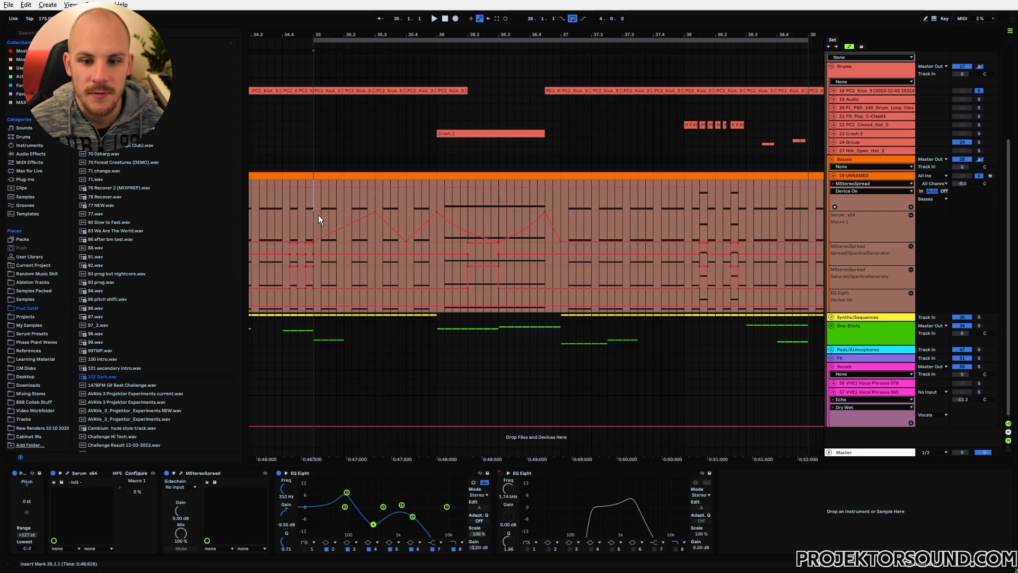
{"action": "key", "text": "space"}
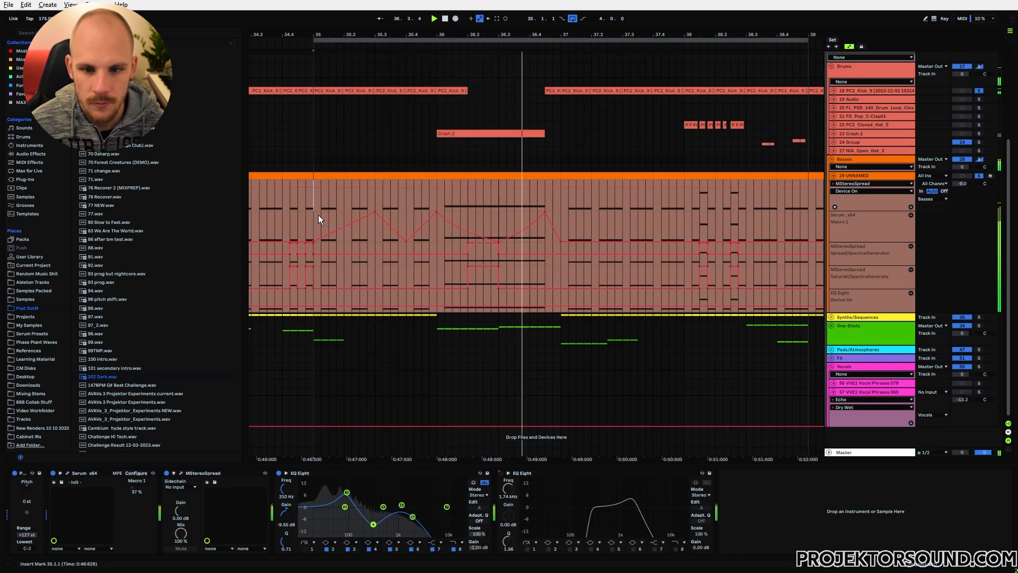
Open the bass clip spanning 36.1.1 to 37.1.1 and examine its MIDI notes
{"action": "left_click", "coordinate": [474, 176]}
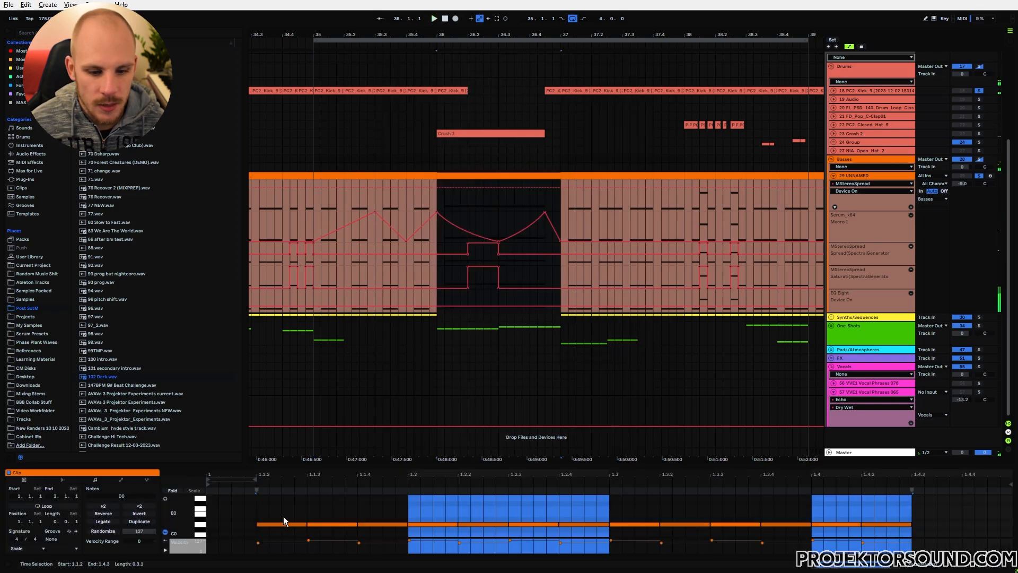
{"action": "left_click", "coordinate": [283, 516]}
{"action": "left_click", "coordinate": [315, 207]}
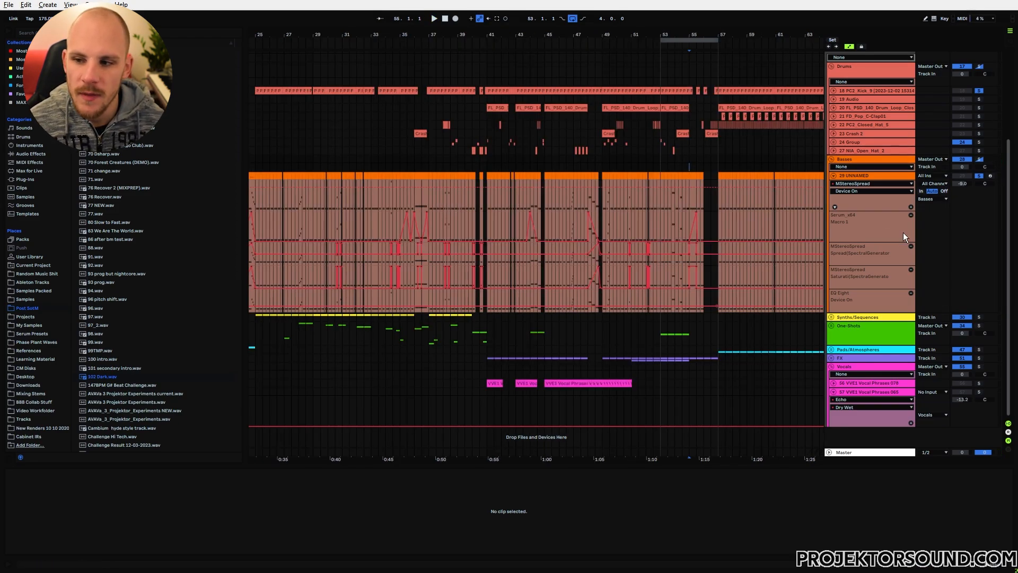
Unsolo the bass track and mark the FX layers from 49.1.1 to 57.1.1 and from 51.1.1 to 51.4.1
{"action": "left_click", "coordinate": [978, 177]}
{"action": "left_click", "coordinate": [445, 358]}
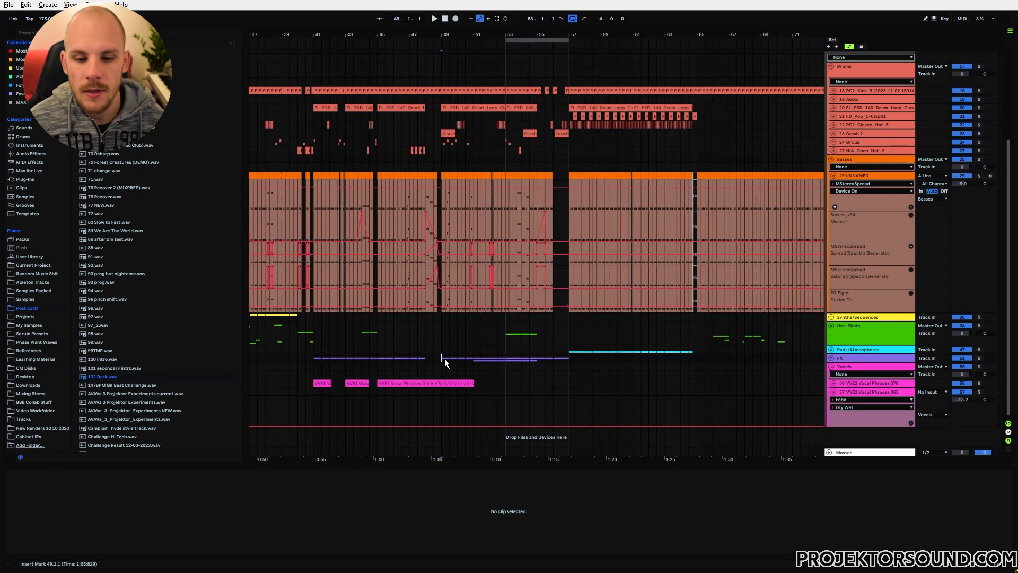
{"action": "left_click_drag", "start_coordinate": [444, 358], "coordinate": [512, 360]}
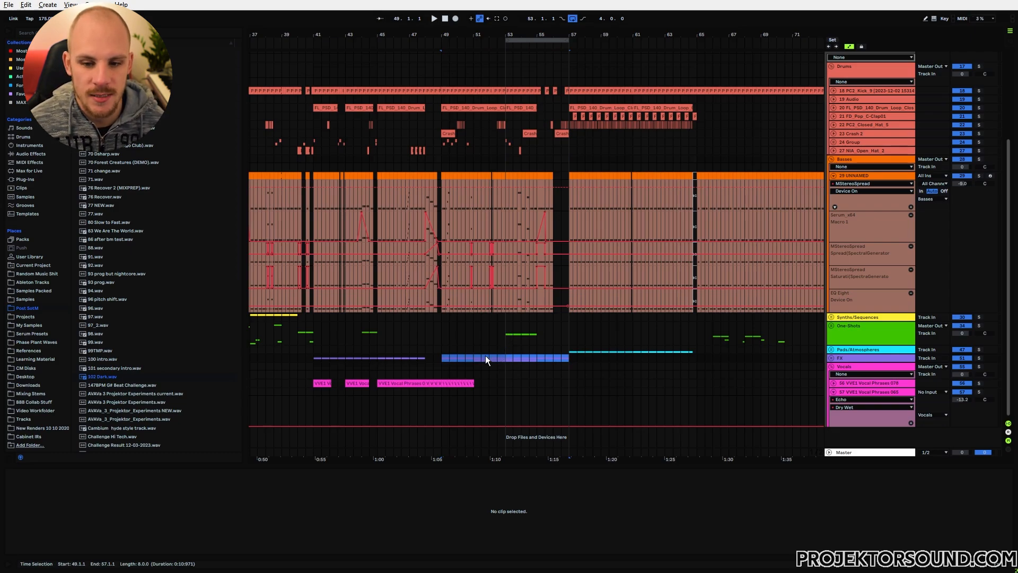
{"action": "scroll", "coordinate": [495, 230], "scroll_direction": "up", "scroll_amount": 3}
{"action": "left_click", "coordinate": [495, 230]}
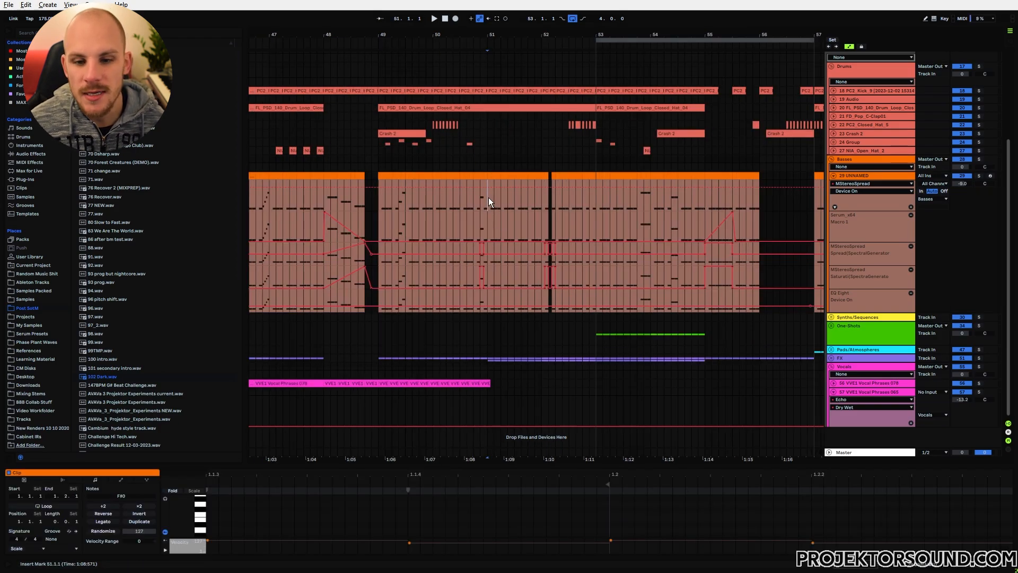
{"action": "left_click_drag", "start_coordinate": [490, 361], "coordinate": [543, 363]}
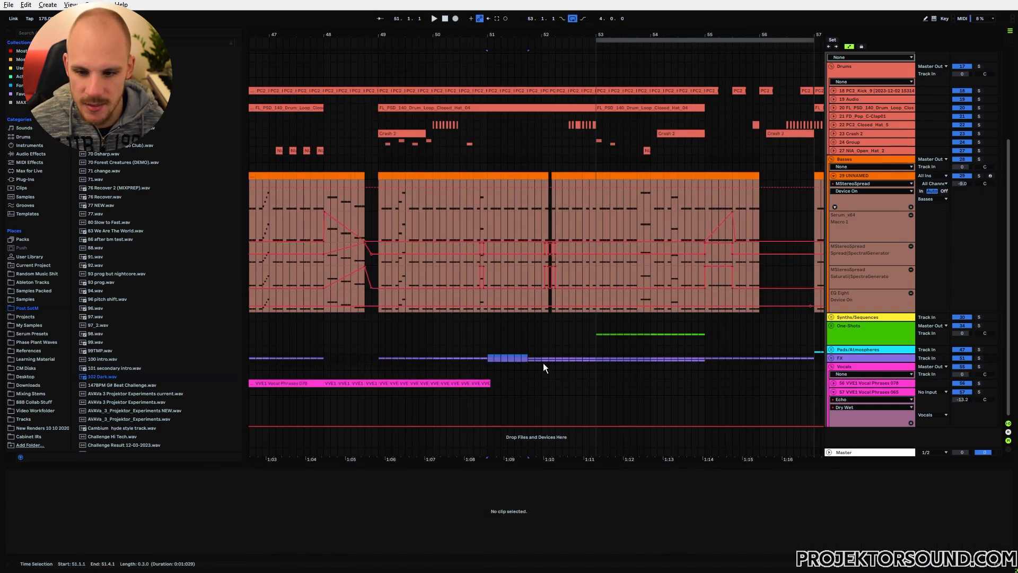
{"action": "left_click", "coordinate": [577, 358]}
Mark the bass note variations from 53.2.1 to 54.3.3 and the One-Shots part from 53.1.1 to 55.1.1
{"action": "left_click_drag", "start_coordinate": [608, 200], "coordinate": [687, 207]}
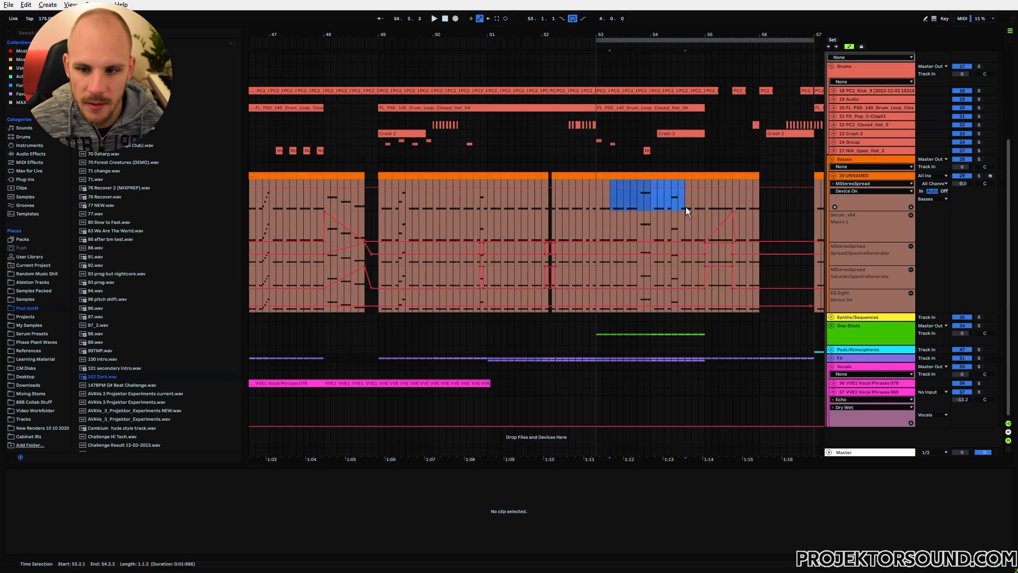
{"action": "left_click_drag", "start_coordinate": [619, 339], "coordinate": [692, 335]}
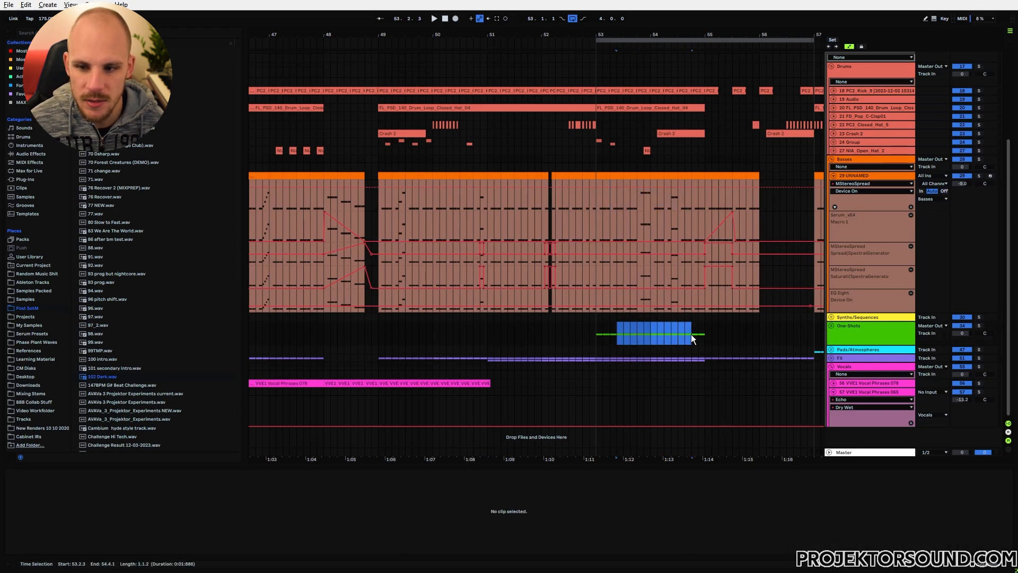
{"action": "left_click_drag", "start_coordinate": [600, 335], "coordinate": [667, 338]}
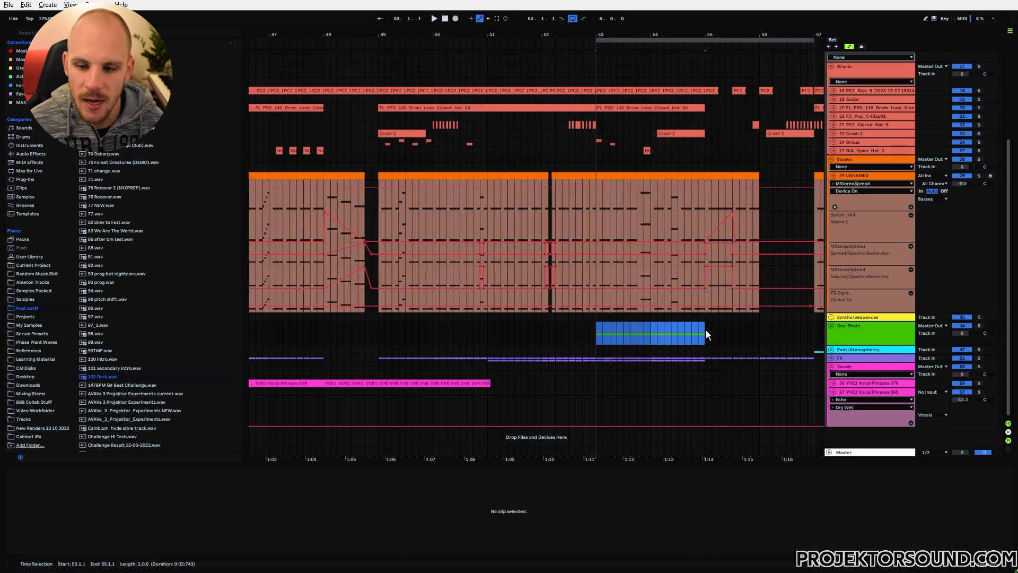
{"action": "left_click", "coordinate": [705, 330]}
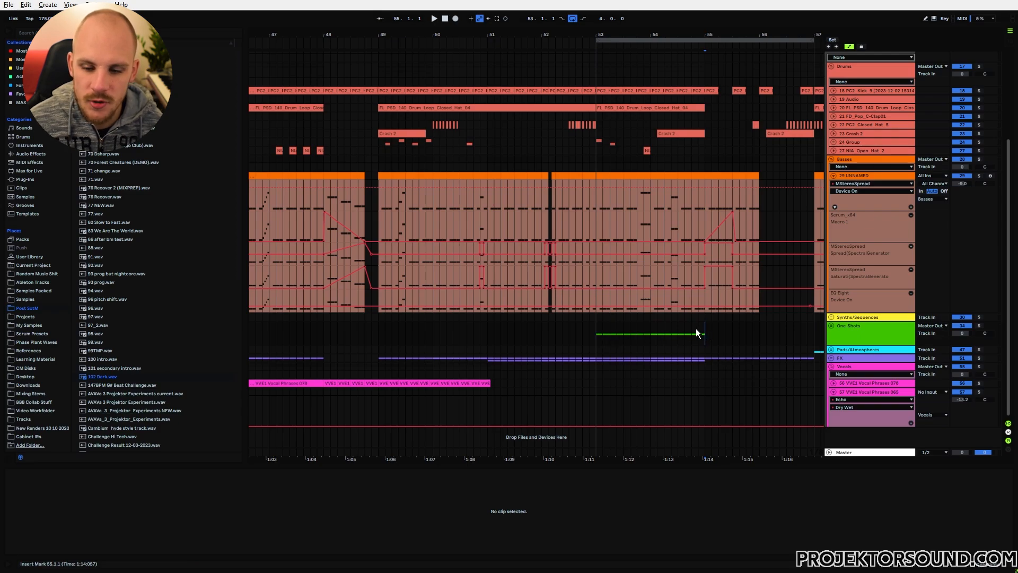
{"action": "left_click_drag", "start_coordinate": [597, 338], "coordinate": [706, 339]}
Mark the bass from 55.1.1 to 55.3.1 and examine its filter and stereo-spread automation
{"action": "left_click", "coordinate": [704, 205]}
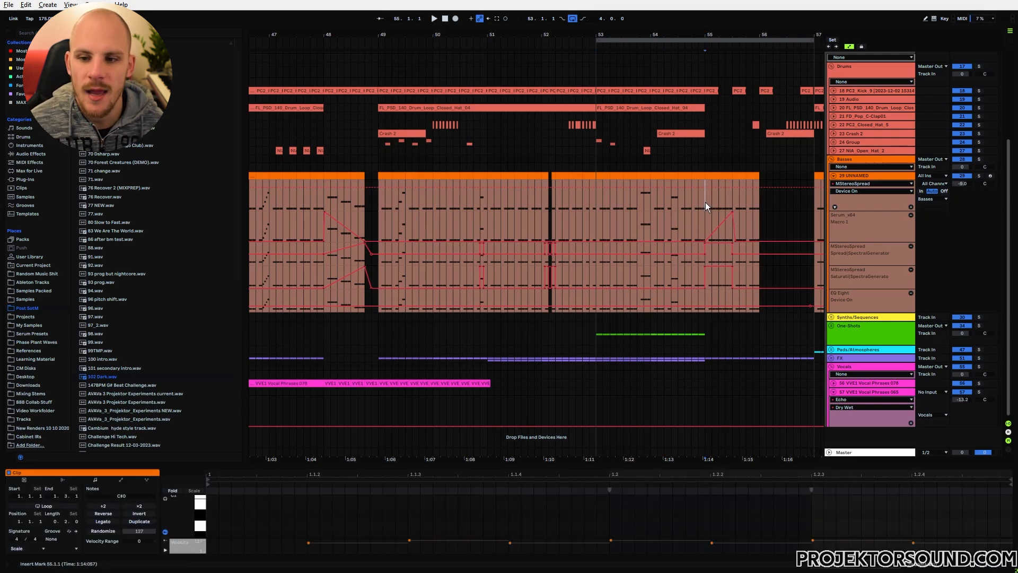
{"action": "left_click_drag", "start_coordinate": [706, 200], "coordinate": [734, 199]}
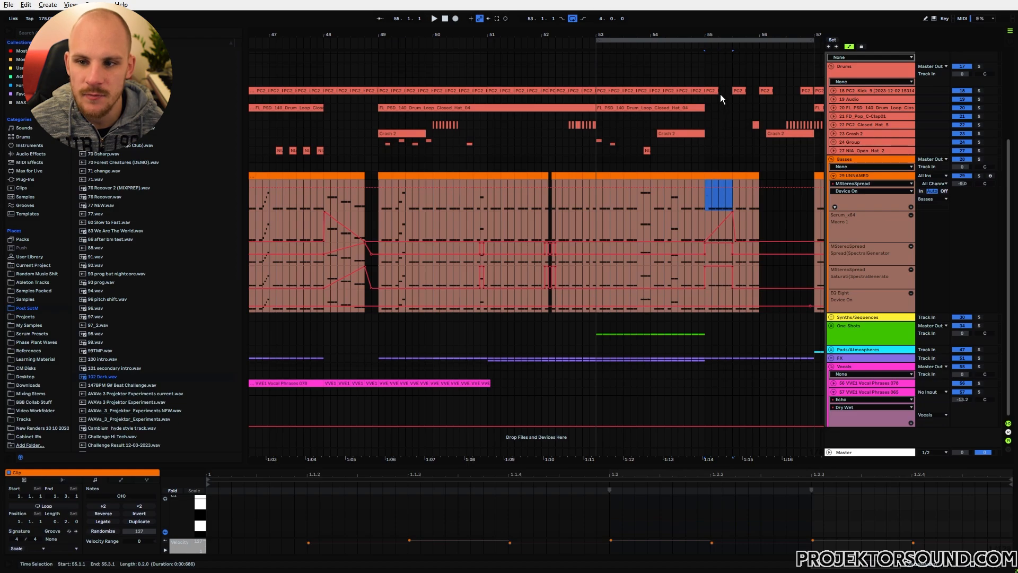
{"action": "left_click", "coordinate": [717, 206]}
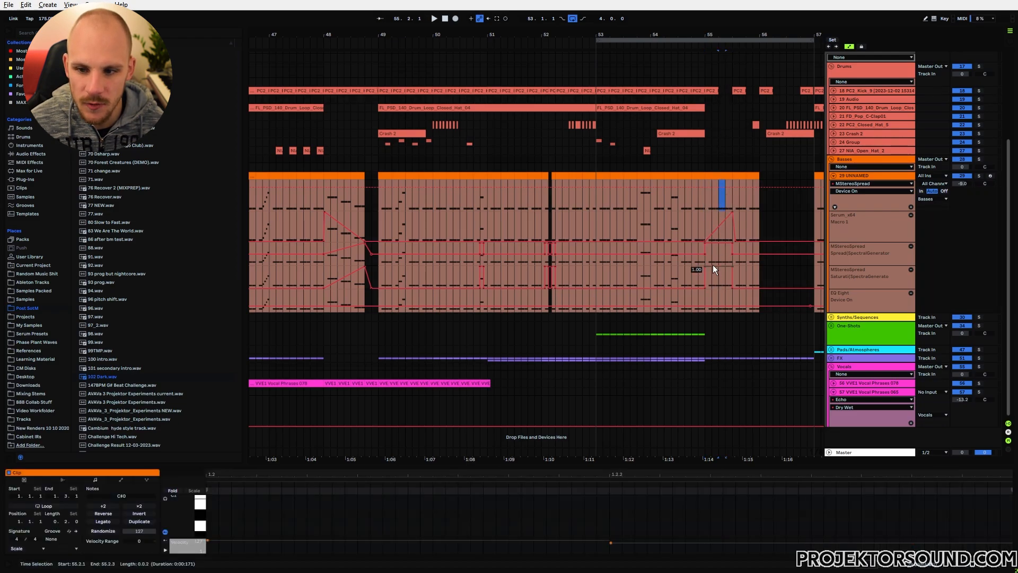
{"action": "left_click", "coordinate": [705, 249]}
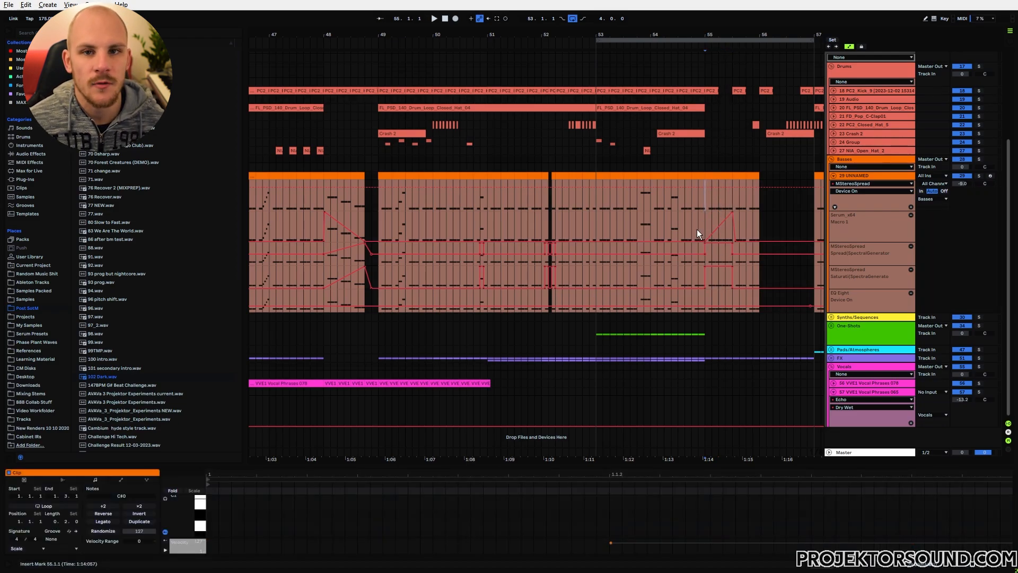
Place the insert mark at 53.1.1 and play the soloed kick and bass through the four-bar loop
{"action": "left_click", "coordinate": [612, 158]}
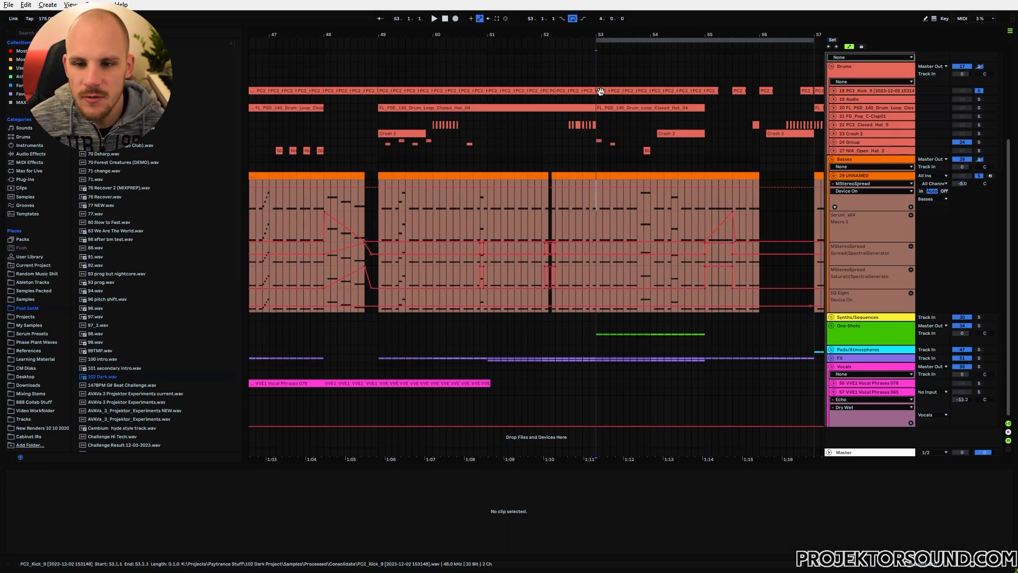
{"action": "key", "text": "space"}
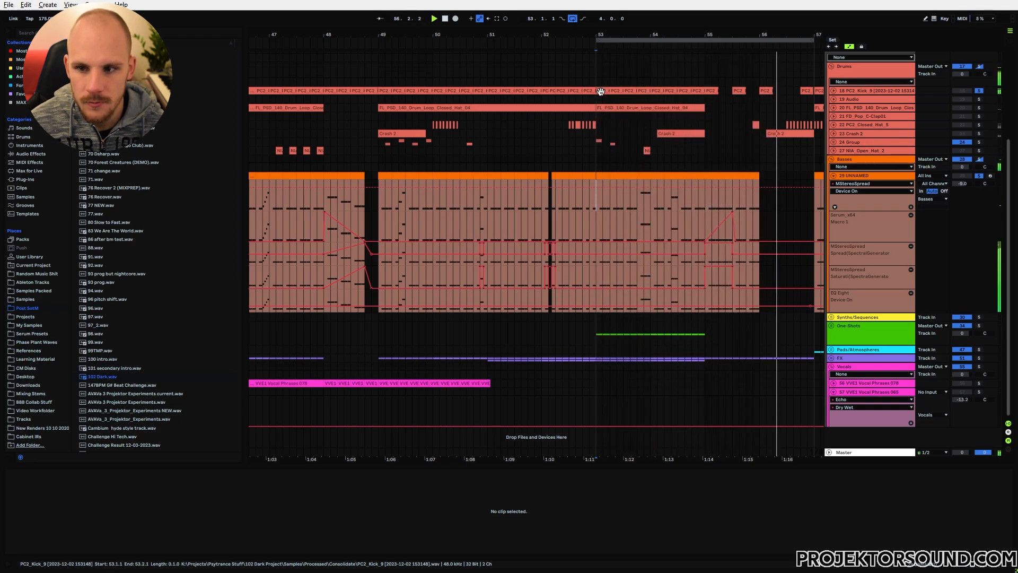
{"action": "key", "text": "space"}
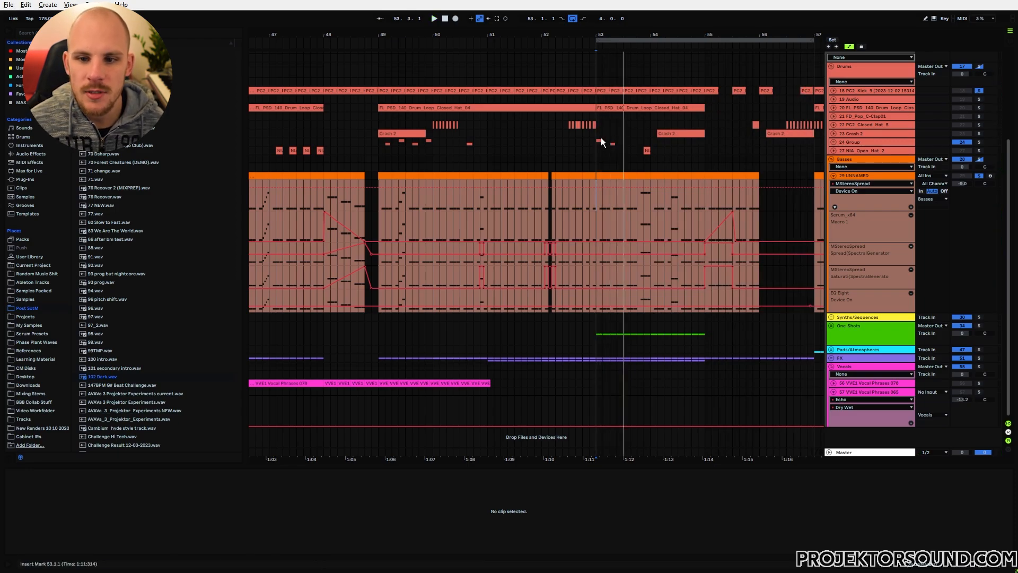
Mark the percussion hits, the Crash 2 clip at 54.1.3 and the FX layer running from 53.1.1 to 55.1.1
{"action": "left_click_drag", "start_coordinate": [602, 143], "coordinate": [654, 151]}
{"action": "left_click", "coordinate": [671, 133]}
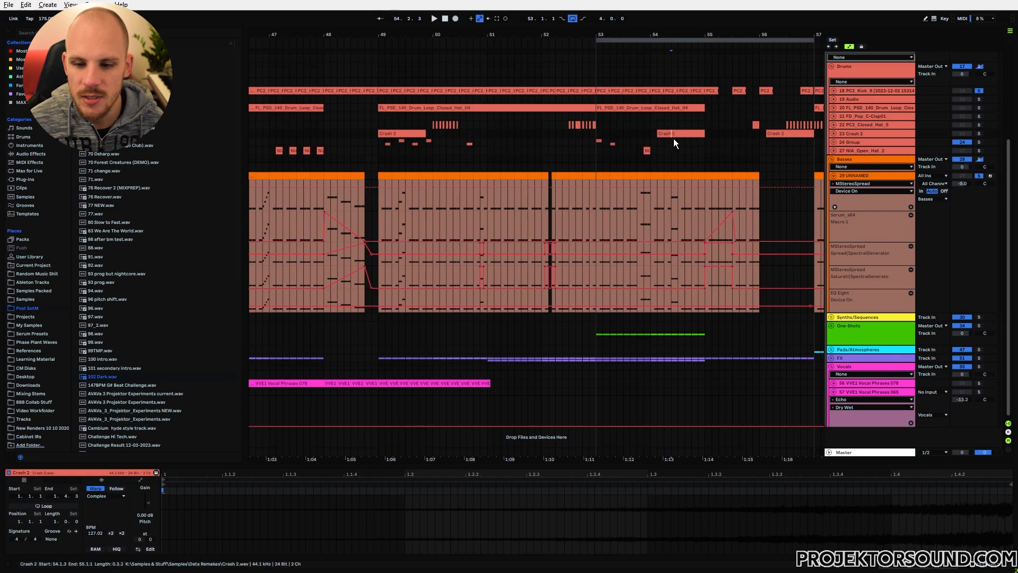
{"action": "left_click_drag", "start_coordinate": [601, 358], "coordinate": [705, 357]}
{"action": "left_click", "coordinate": [704, 358]}
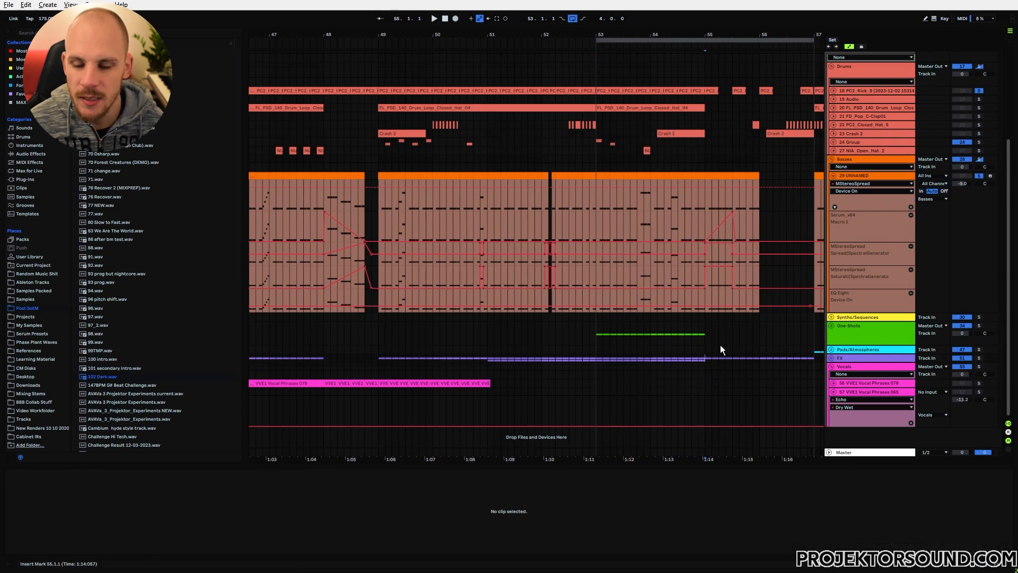
Unsolo the kick and bass tracks and play the full mix through the four-bar loop from 53.1.1
{"action": "left_click", "coordinate": [978, 175]}
{"action": "key", "text": "space"}
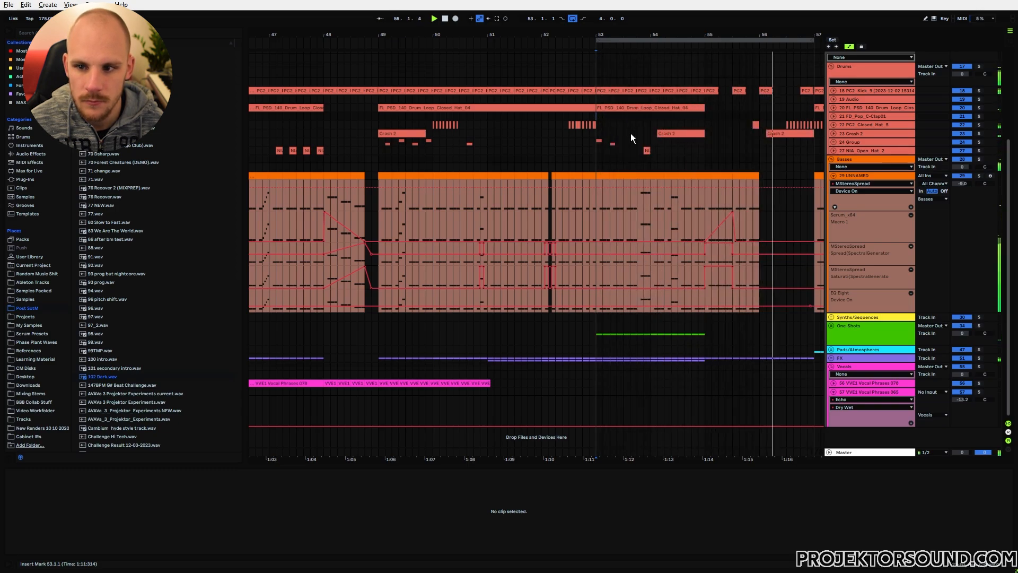
{"action": "key", "text": "space"}
Unfold the kick track and mark the tail of the kick clip at 57.1.2, where the first bass note begins
{"action": "key", "text": "minus"}
{"action": "key", "text": "minus"}
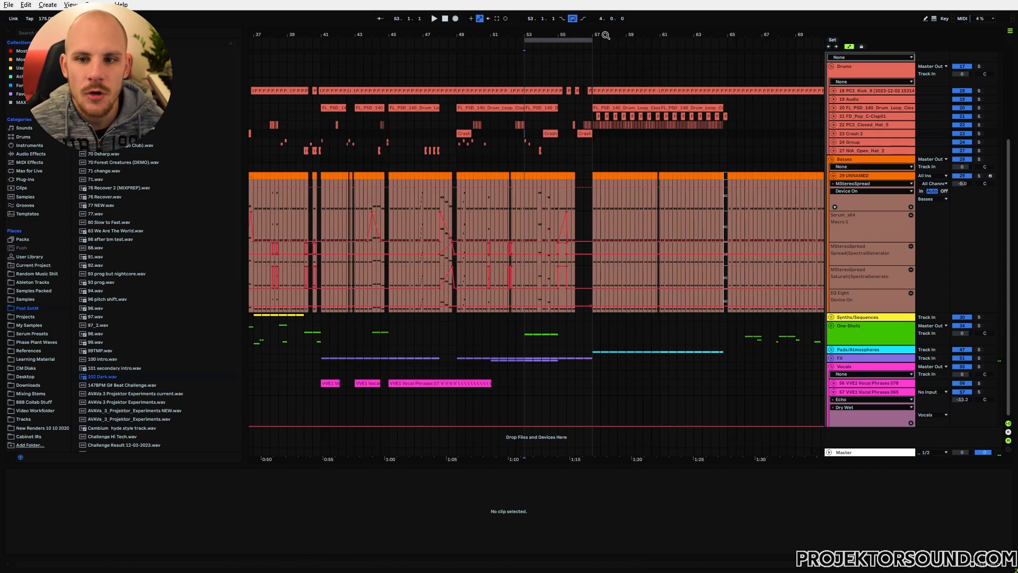
{"action": "left_click_drag", "start_coordinate": [605, 35], "coordinate": [574, 192]}
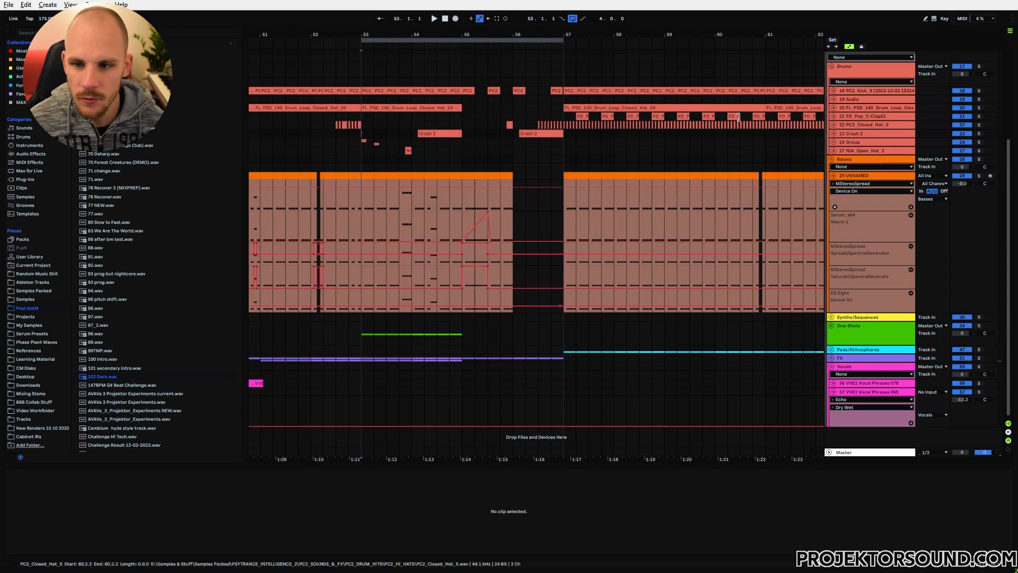
{"action": "left_click", "coordinate": [835, 92]}
{"action": "left_click_drag", "start_coordinate": [575, 26], "coordinate": [574, 106]}
{"action": "left_click", "coordinate": [521, 106]}
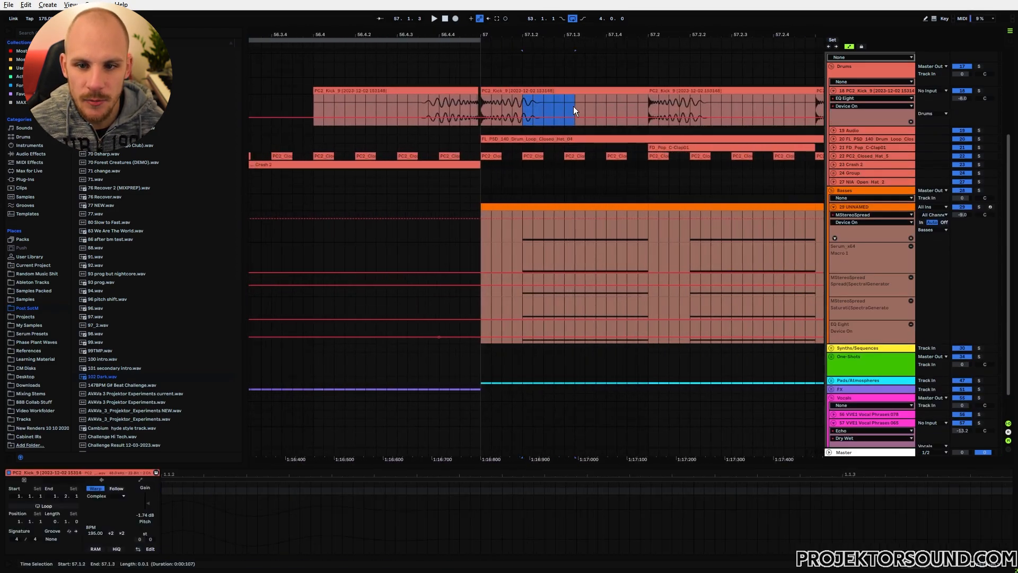
{"action": "left_click", "coordinate": [526, 103]}
{"action": "left_click_drag", "start_coordinate": [525, 105], "coordinate": [529, 104]}
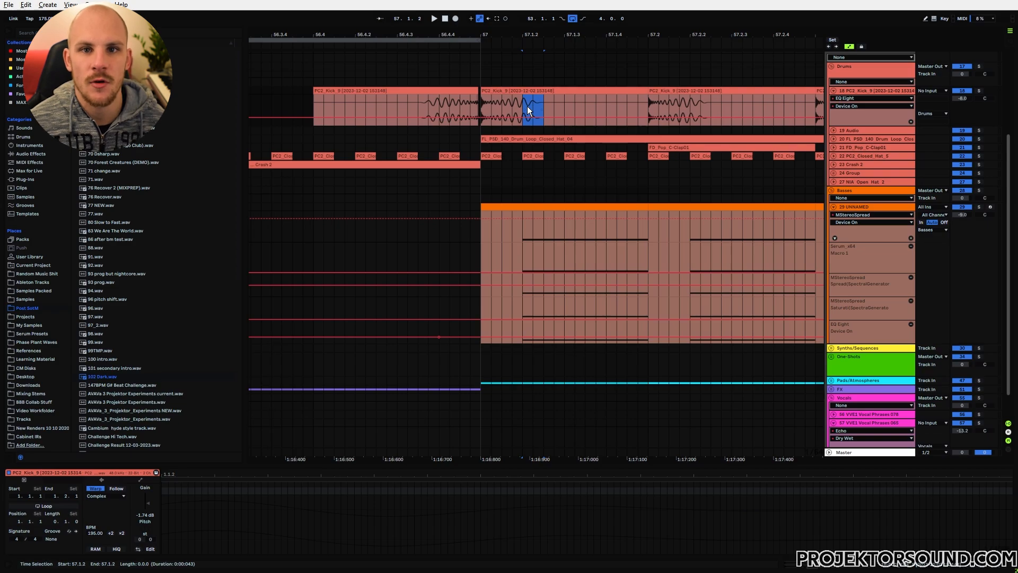
Open the Psyscope plug-in and place its window above the kick and bass clips
{"action": "scroll", "coordinate": [528, 107], "scroll_direction": "up", "scroll_amount": 3}
{"action": "left_click", "coordinate": [844, 111]}
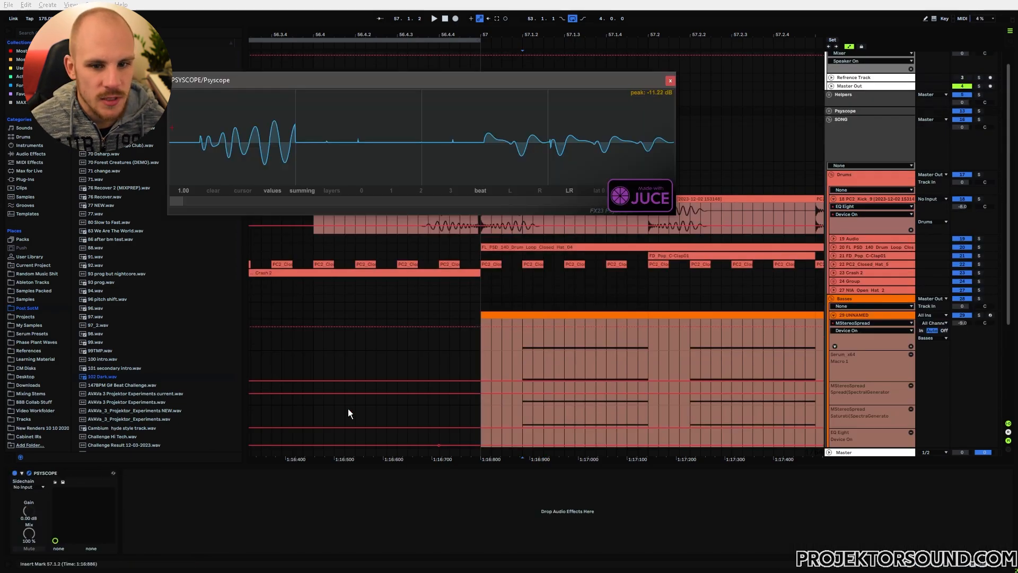
{"action": "left_click_drag", "start_coordinate": [545, 70], "coordinate": [575, 27]}
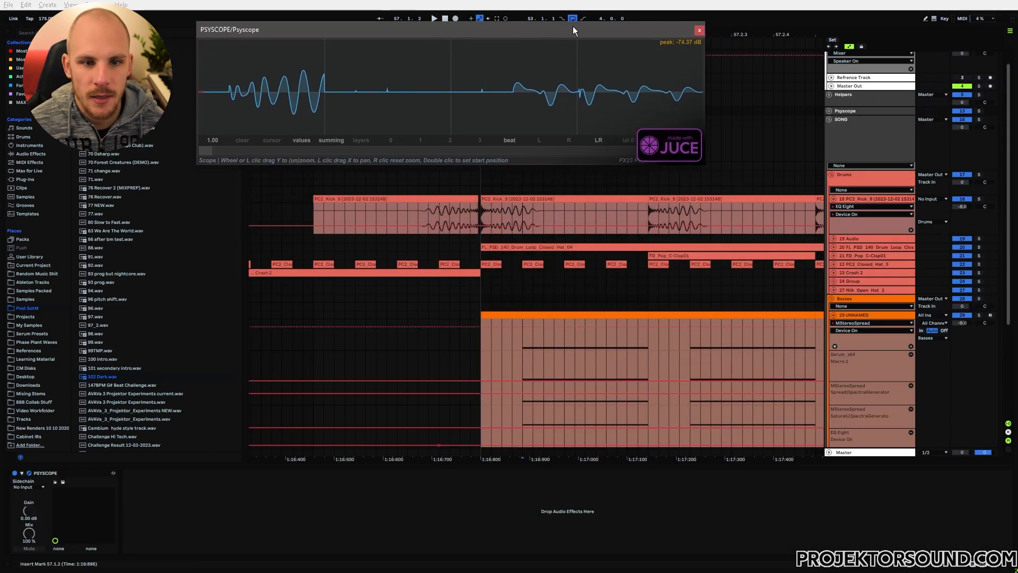
Loop the beat from 57.1.1 to 57.2.1 and play it with the kick, bass and Psyscope tracks soloed
{"action": "left_click", "coordinate": [481, 212]}
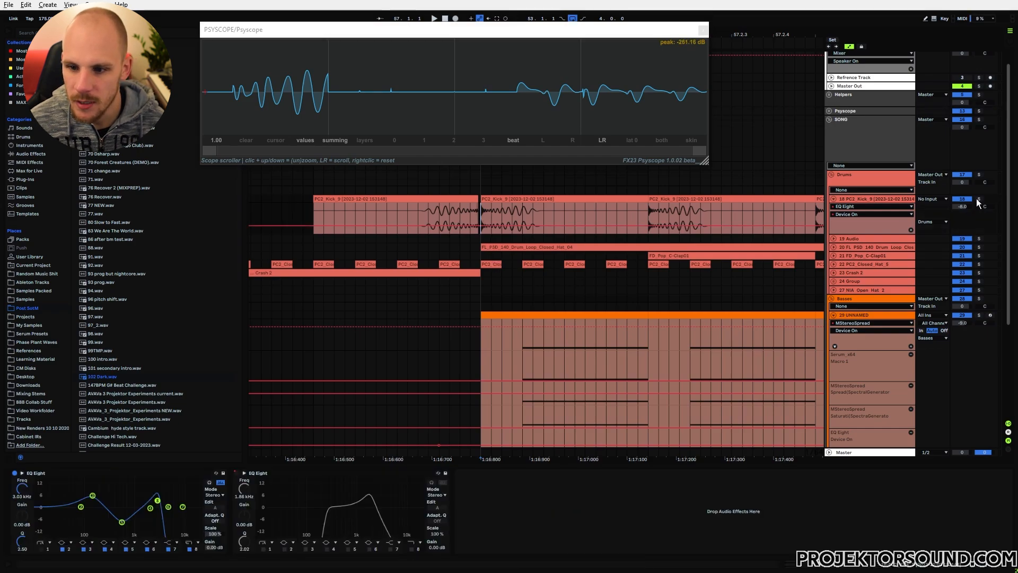
{"action": "left_click", "coordinate": [612, 196]}
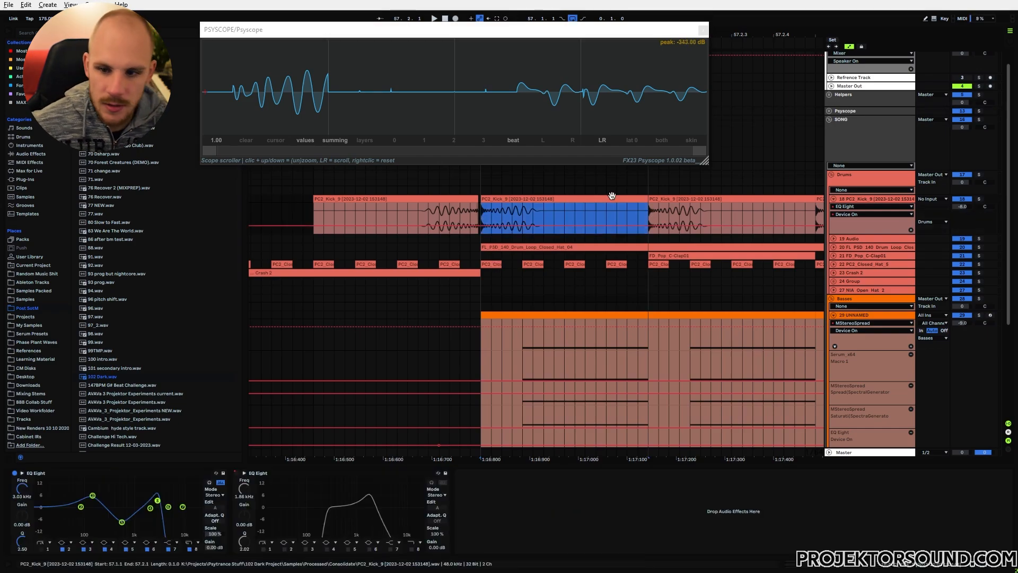
{"action": "left_click", "coordinate": [979, 199]}
{"action": "left_click", "coordinate": [979, 315]}
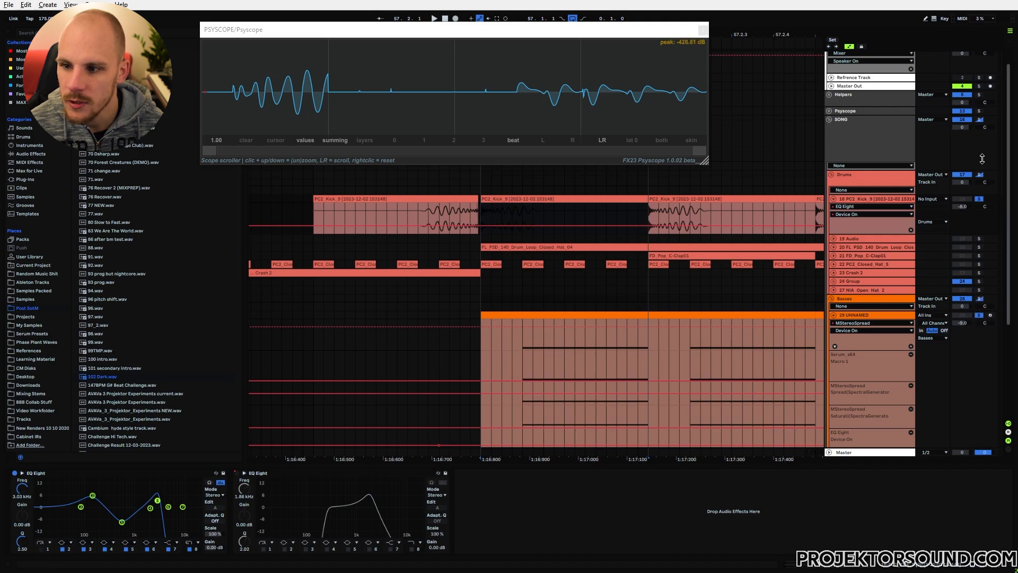
{"action": "left_click", "coordinate": [980, 111]}
{"action": "key", "text": "space"}
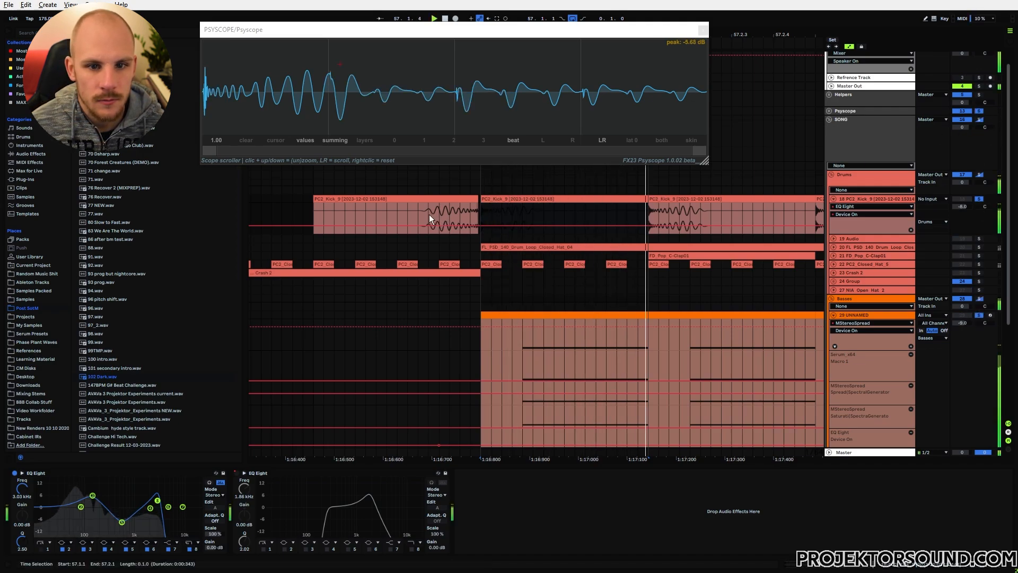
Compare the kick and bass waveforms in Psyscope's layers and summing views, and close the plug-in window
{"action": "left_click", "coordinate": [411, 193]}
{"action": "left_click", "coordinate": [364, 140]}
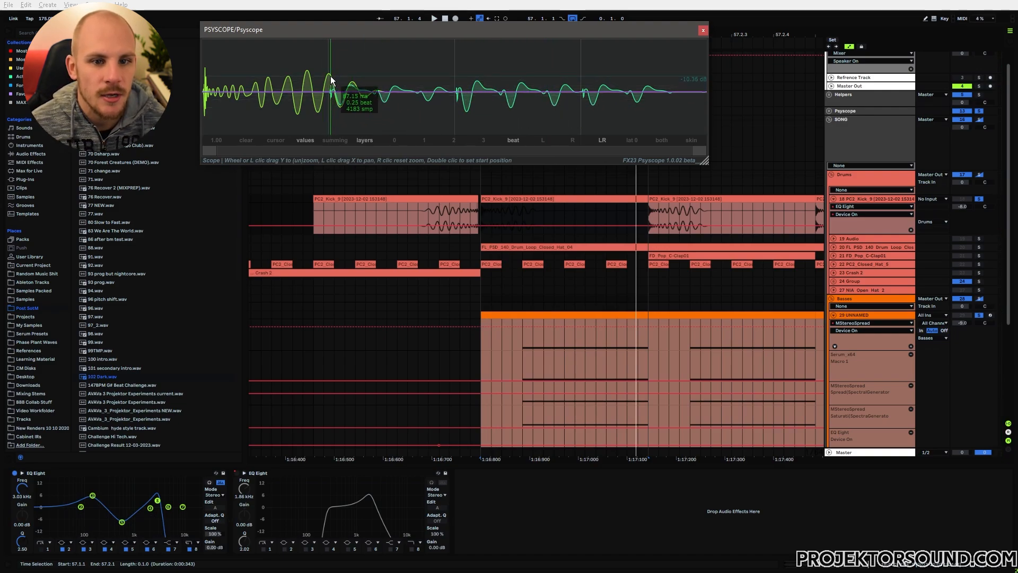
{"action": "left_click", "coordinate": [336, 140]}
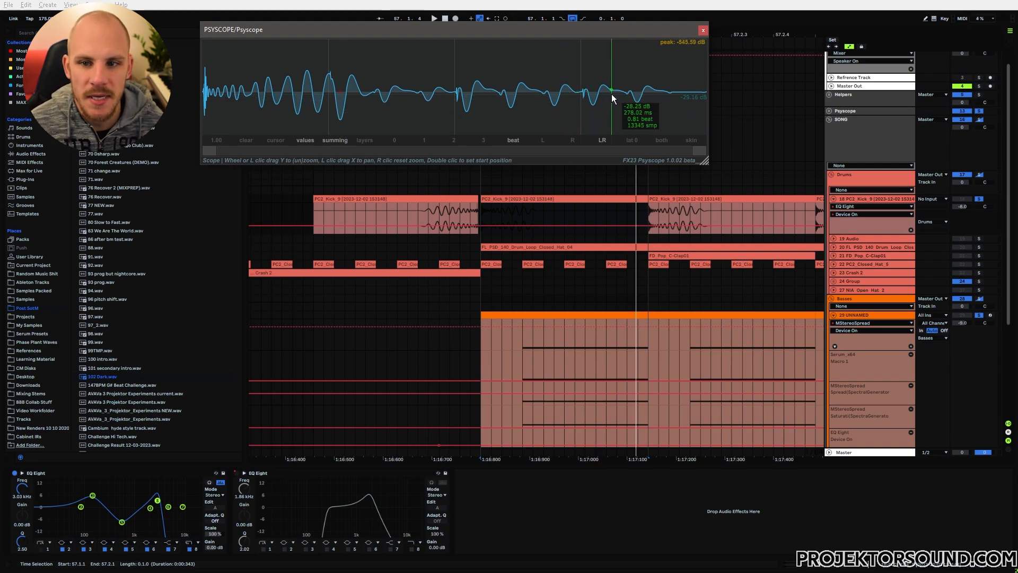
{"action": "left_click", "coordinate": [704, 30]}
Open the bass clip at 57.1.1, enlarge its velocity lane to inspect the note velocities, and shrink the lane again
{"action": "left_click", "coordinate": [577, 326]}
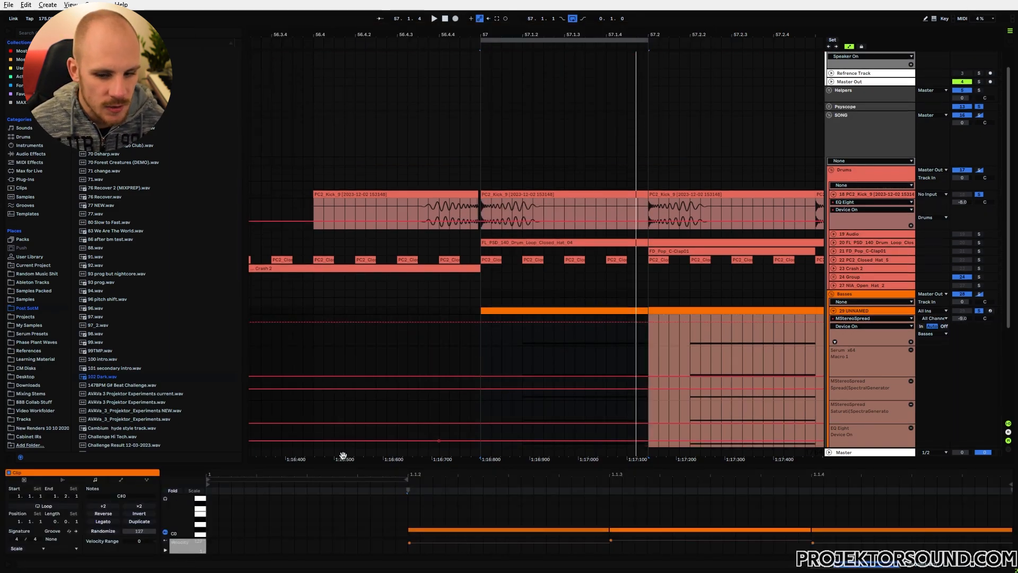
{"action": "left_click_drag", "start_coordinate": [556, 537], "coordinate": [555, 508]}
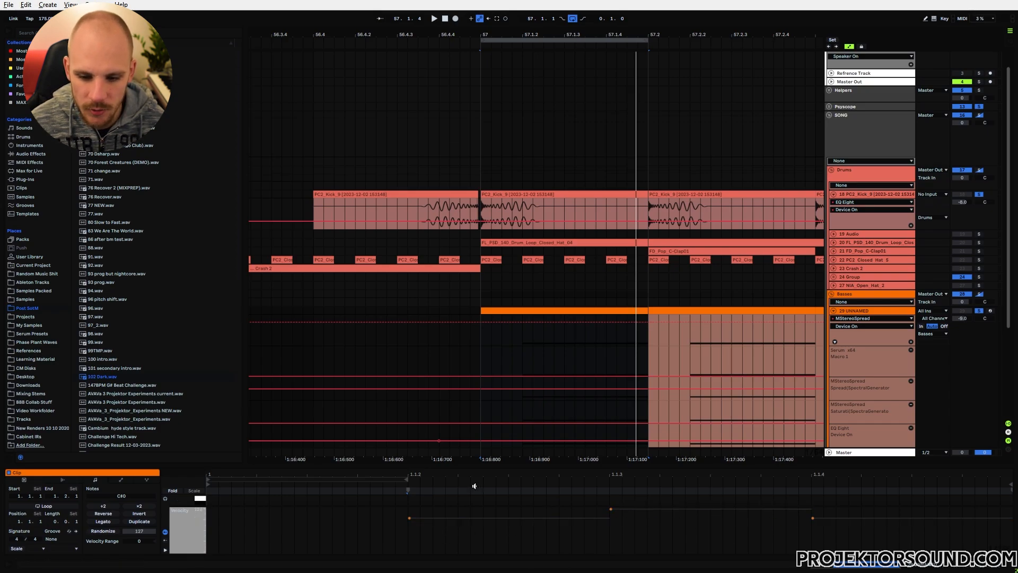
{"action": "left_click_drag", "start_coordinate": [460, 505], "coordinate": [457, 539]}
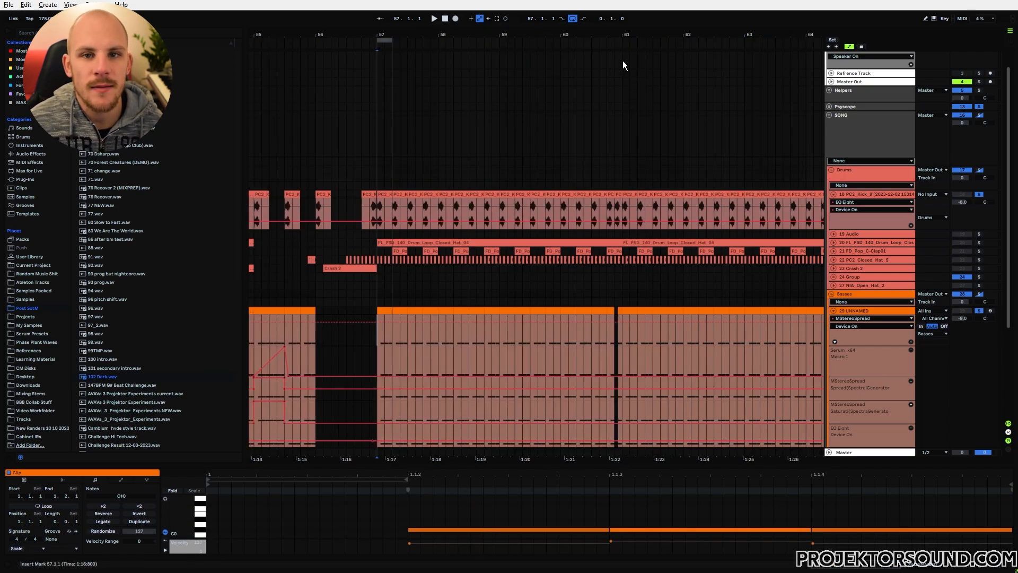
Mark the kick variation from 60.4.3 to 61.1.1 next to the gap in the bass
{"action": "left_click_drag", "start_coordinate": [616, 33], "coordinate": [617, 211]}
{"action": "left_click", "coordinate": [620, 213]}
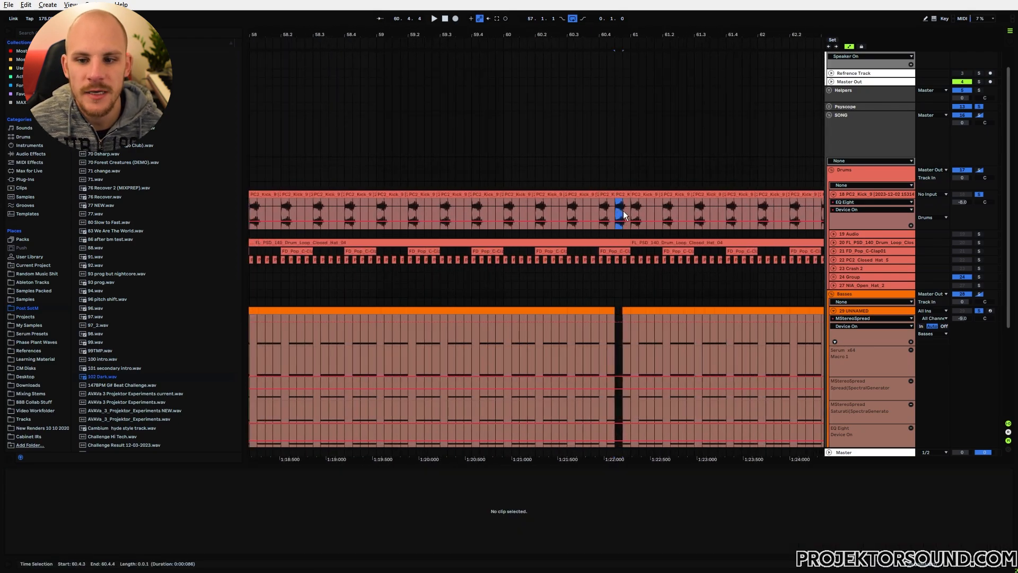
{"action": "left_click", "coordinate": [623, 210], "text": "shift"}
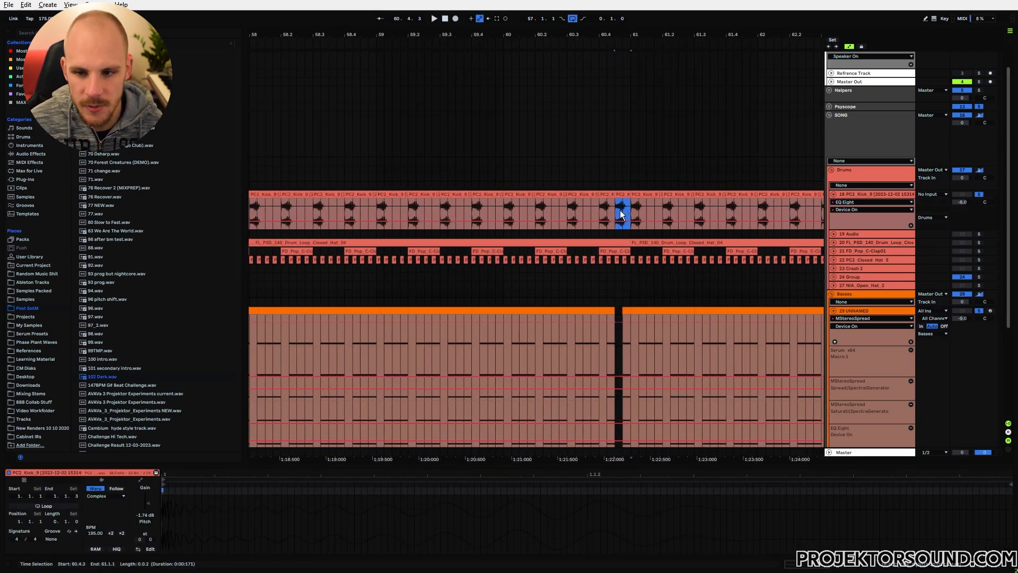
Review the closed hat layers before bar 57 and mark the kick from 52.1.3 to 52.2.1
{"action": "left_click_drag", "start_coordinate": [582, 36], "coordinate": [605, 14]}
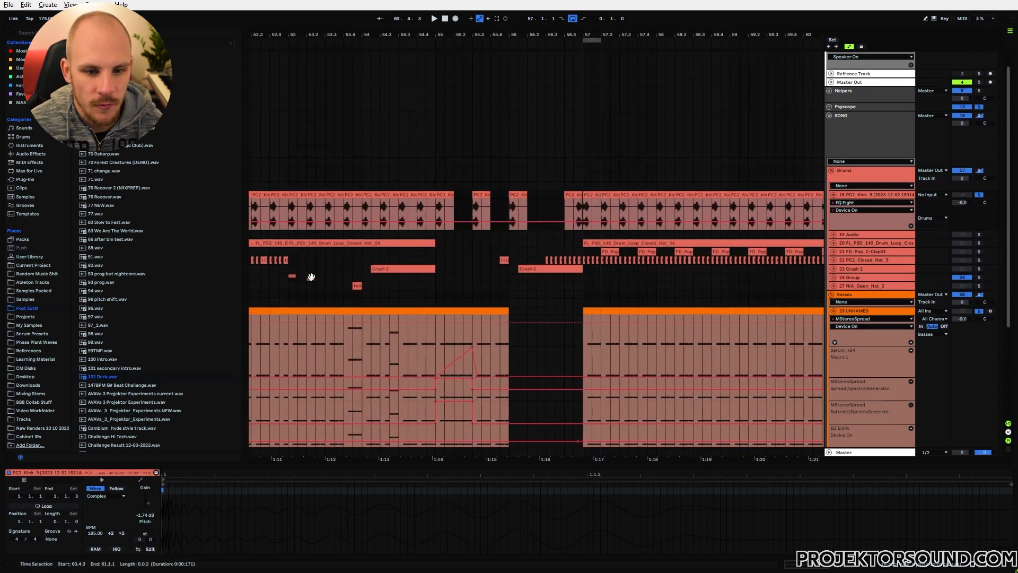
{"action": "left_click_drag", "start_coordinate": [308, 275], "coordinate": [695, 237]}
{"action": "left_click_drag", "start_coordinate": [418, 242], "coordinate": [479, 242]}
{"action": "left_click", "coordinate": [590, 158]}
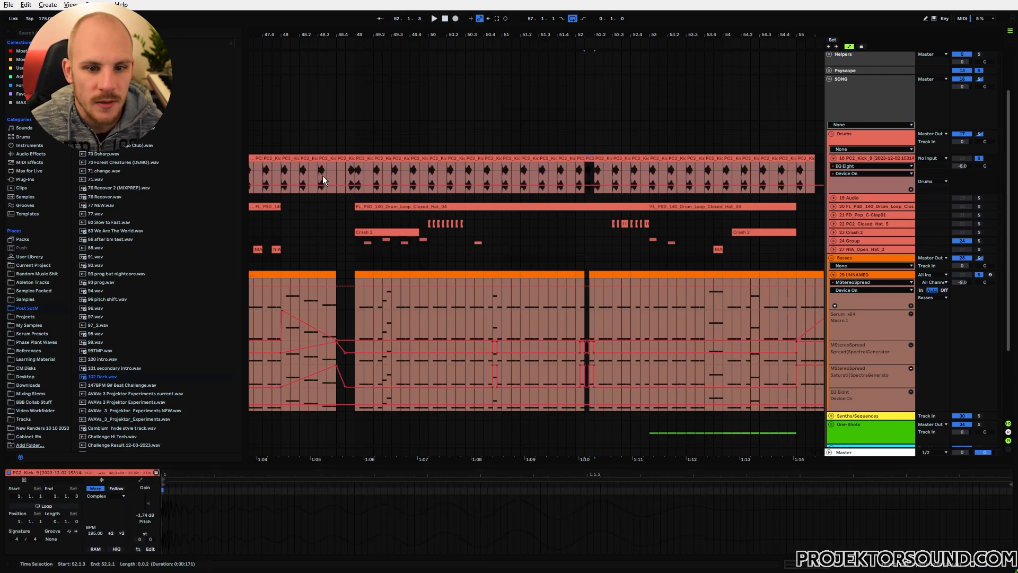
Place the insert mark at 44.4.3 and mark the open hat clips from 47.1.1 to 48.1.1
{"action": "scroll", "coordinate": [417, 227], "scroll_direction": "left", "scroll_amount": 10}
{"action": "scroll", "coordinate": [417, 227], "scroll_direction": "down", "scroll_amount": 1}
{"action": "left_click", "coordinate": [440, 224]}
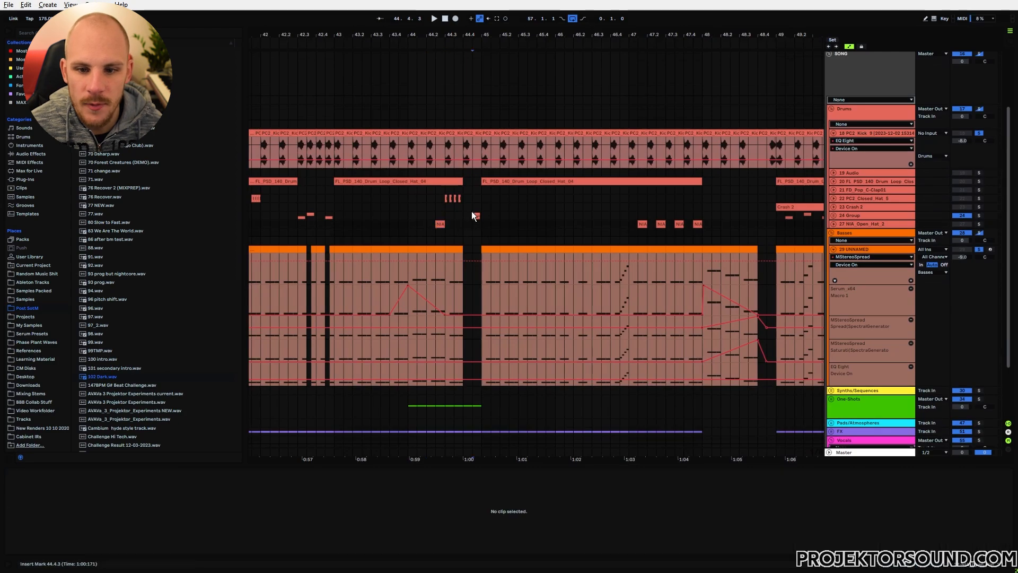
{"action": "left_click_drag", "start_coordinate": [630, 223], "coordinate": [705, 224]}
{"action": "scroll", "coordinate": [522, 231], "scroll_direction": "left", "scroll_amount": 3}
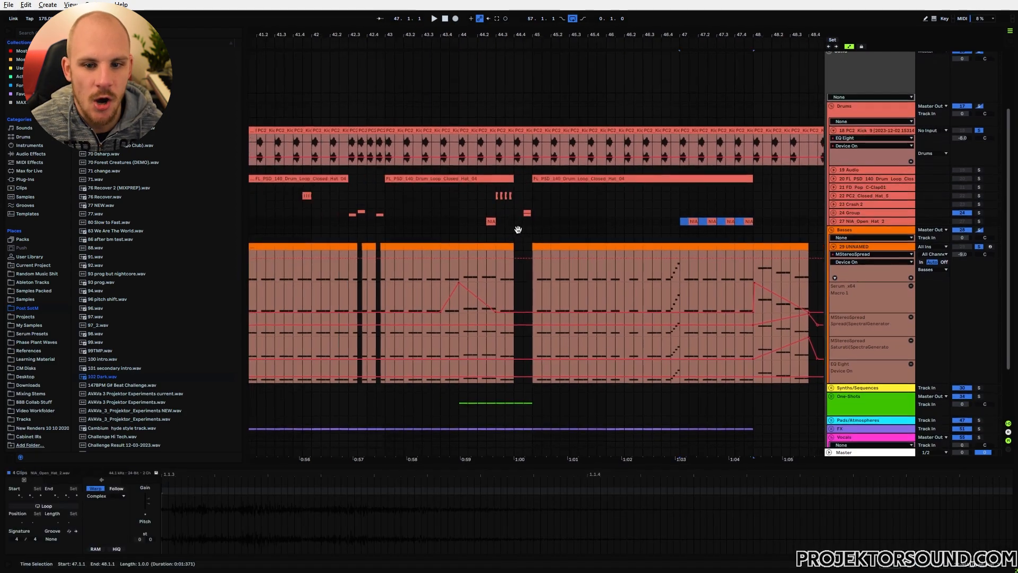
Mark the kick from 41.1.1 to 41.2.1 and select the three notes of the bass clip at 41.1.1 one by one
{"action": "scroll", "coordinate": [494, 239], "scroll_direction": "down", "scroll_amount": 1}
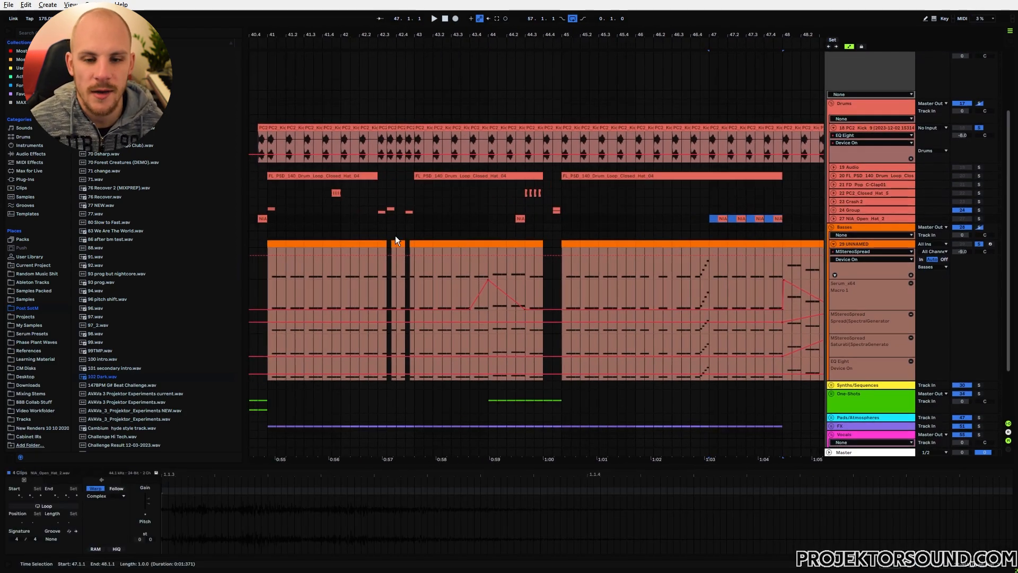
{"action": "scroll", "coordinate": [467, 229], "scroll_direction": "left", "scroll_amount": 3}
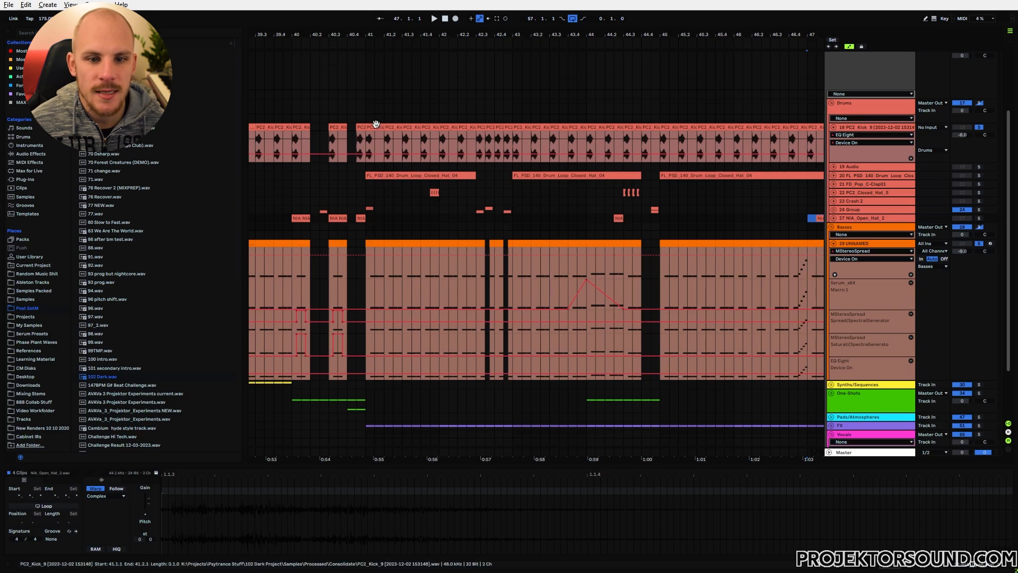
{"action": "left_click", "coordinate": [374, 144]}
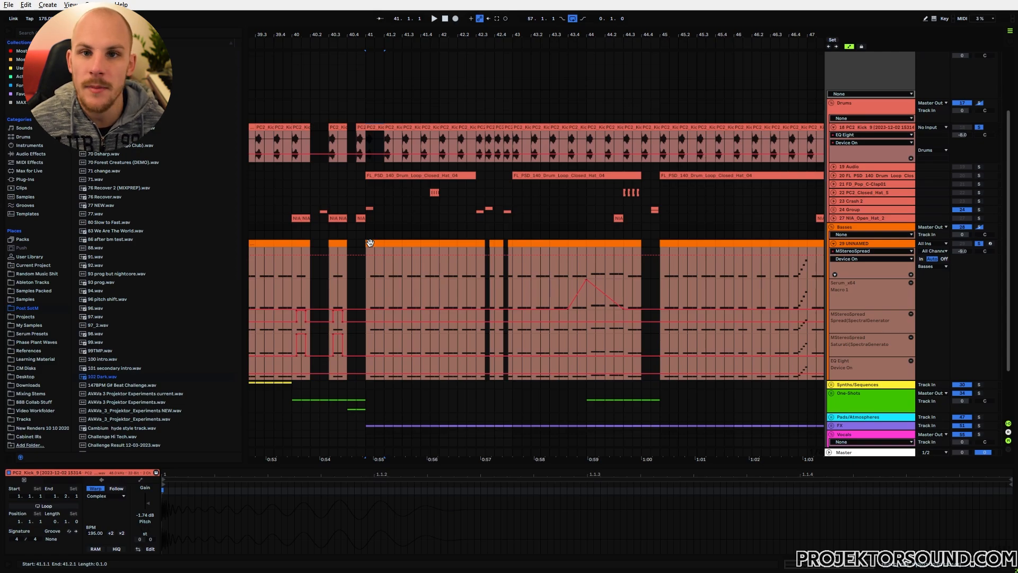
{"action": "left_click", "coordinate": [368, 270]}
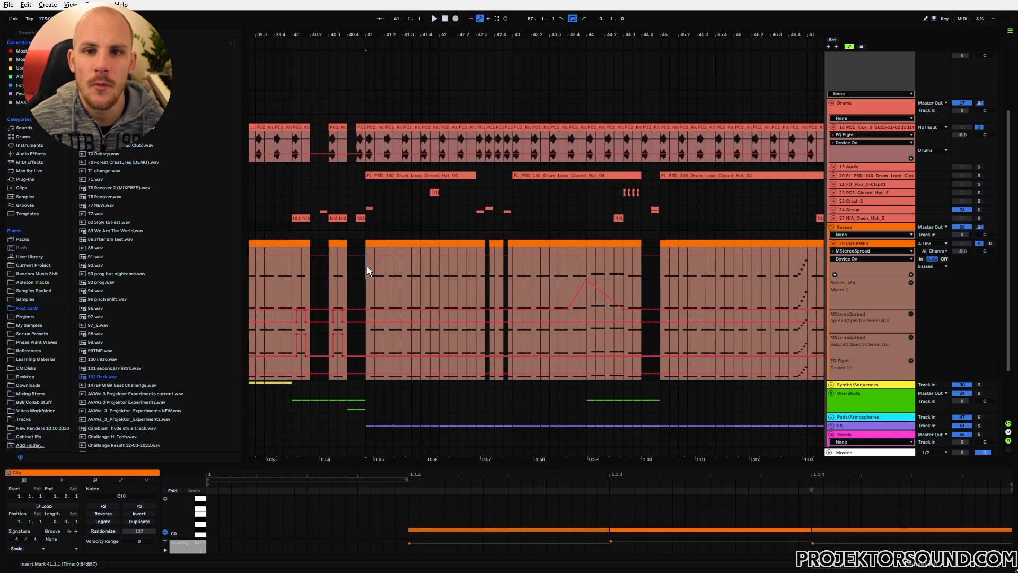
{"action": "left_click", "coordinate": [509, 529]}
{"action": "left_click", "coordinate": [851, 529]}
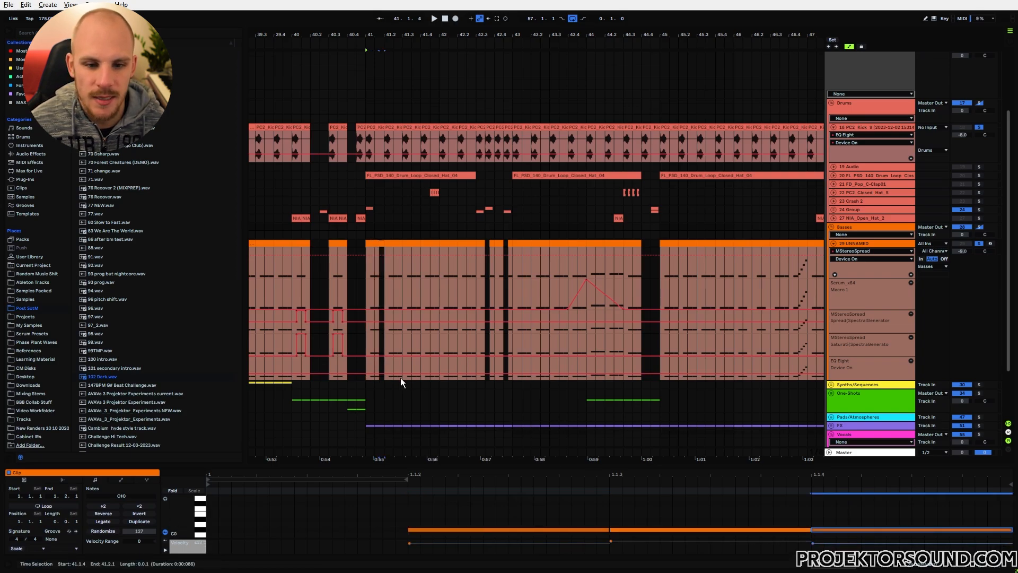
{"action": "left_click", "coordinate": [651, 529]}
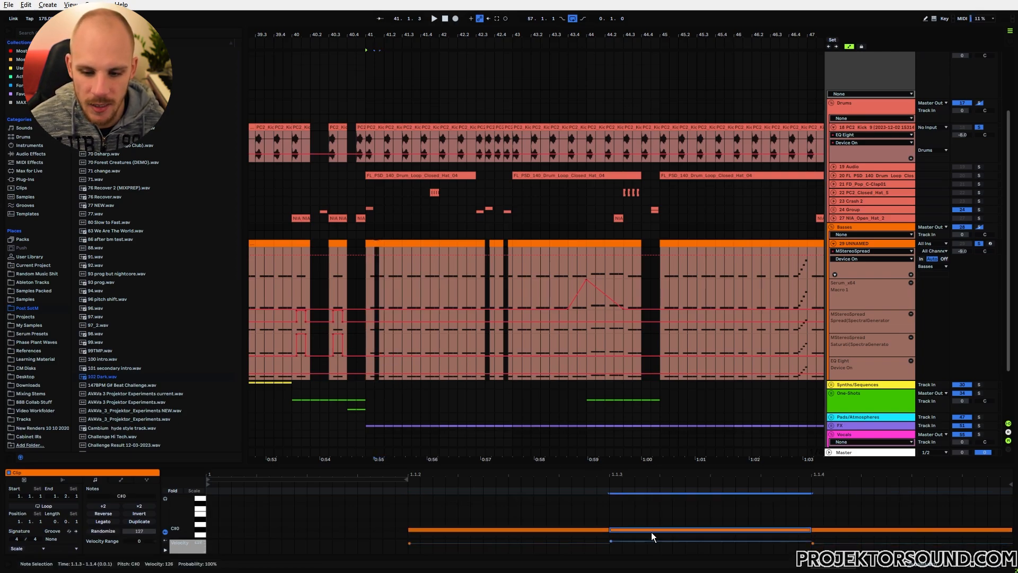
Play the one-bar loop from 41.1.1 with kick and bass, and solo the closed hat drum loop alongside them
{"action": "left_click", "coordinate": [365, 276]}
{"action": "key", "text": "space"}
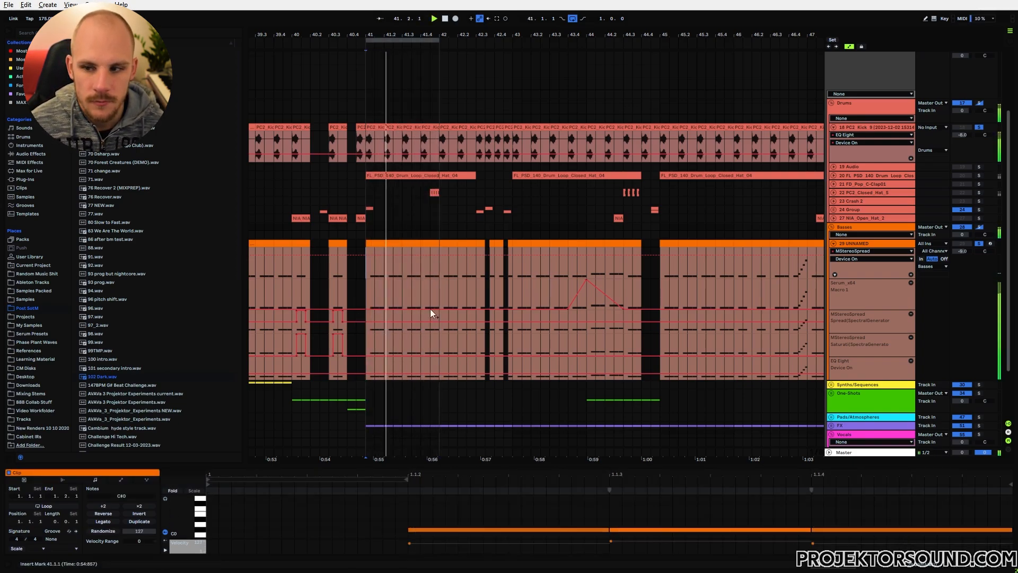
{"action": "left_click", "coordinate": [979, 175]}
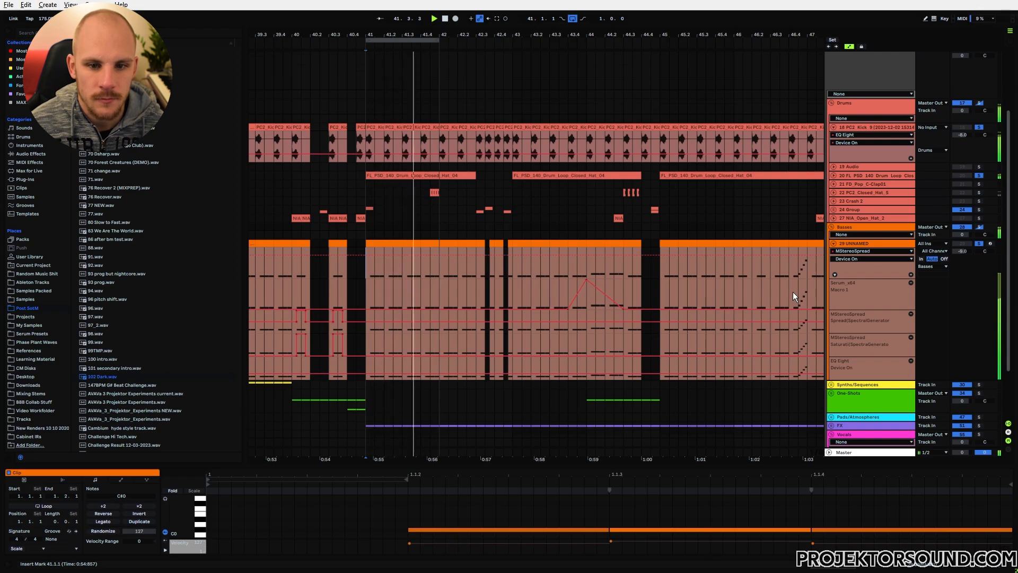
{"action": "left_click", "coordinate": [522, 228]}
{"action": "key", "text": "space"}
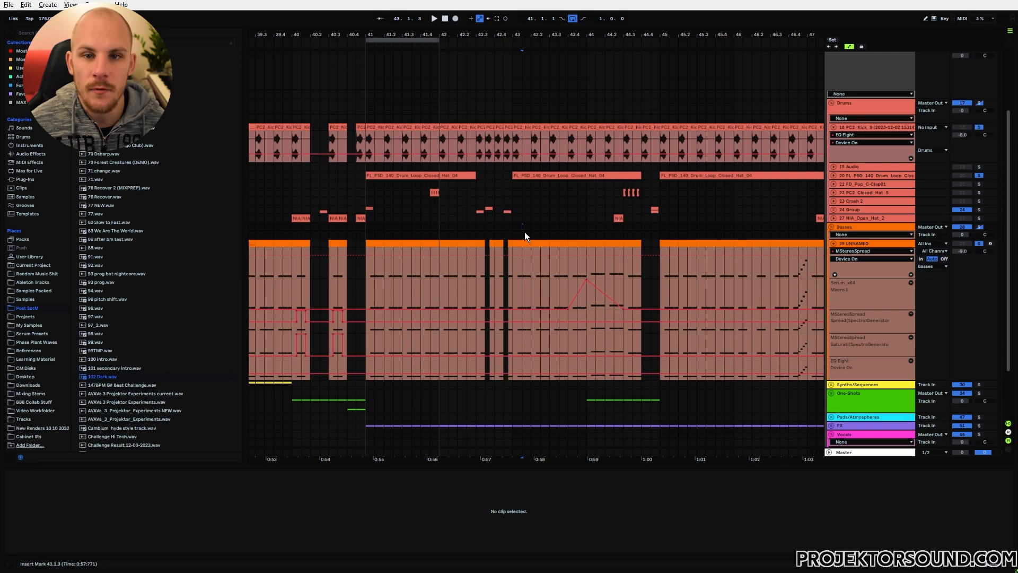
Mark the added percussion tracks, from closed hats to open hats, between 37.1.1 and 57.2.3
{"action": "scroll", "coordinate": [521, 233], "scroll_direction": "down", "scroll_amount": 5}
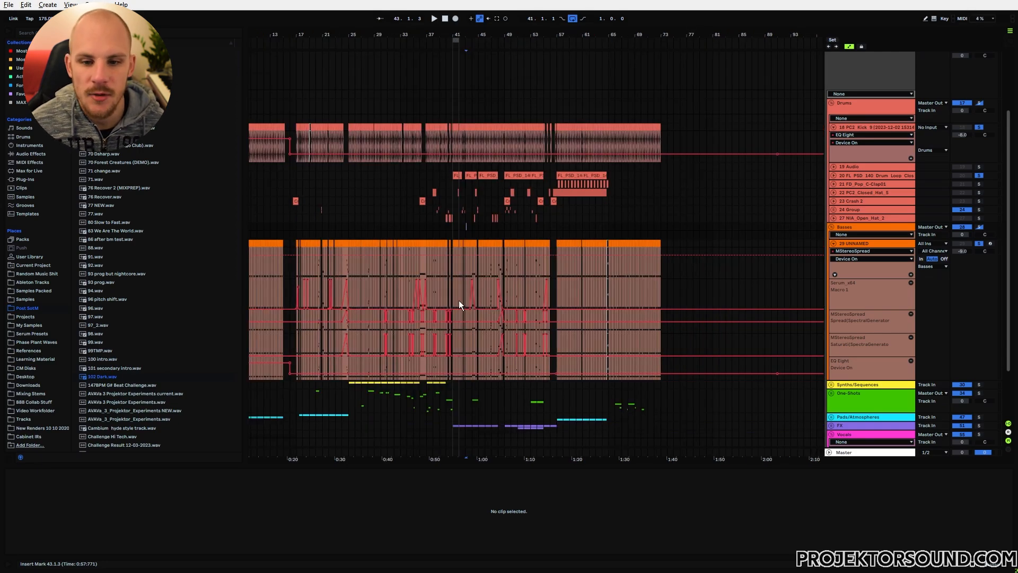
{"action": "left_click_drag", "start_coordinate": [428, 190], "coordinate": [564, 215]}
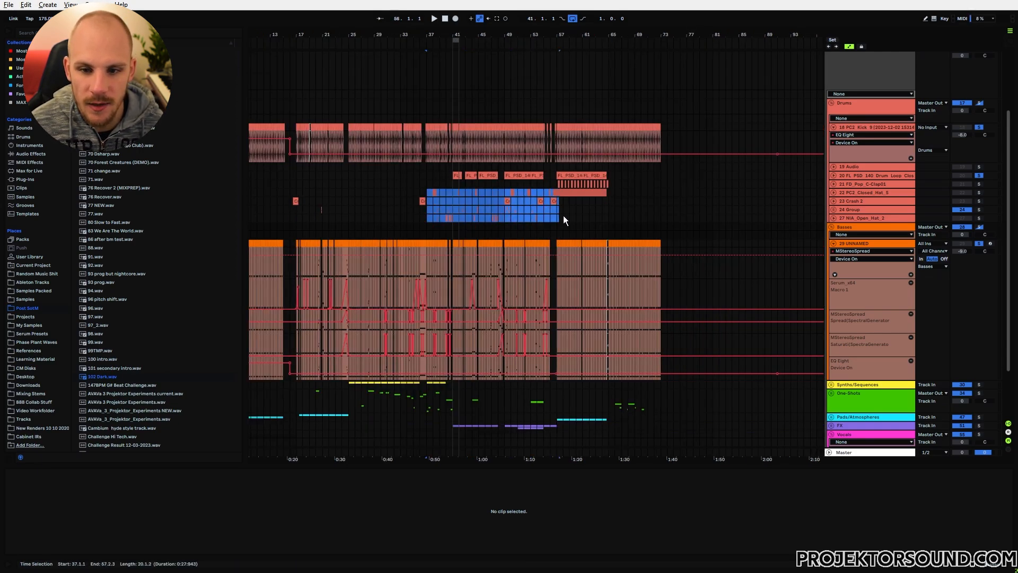
Solo the clap track in the section starting at bar 57 and play its first clip from 57.2.1
{"action": "left_click", "coordinate": [552, 225]}
{"action": "left_click_drag", "start_coordinate": [369, 403], "coordinate": [447, 397]}
{"action": "left_click", "coordinate": [452, 397]}
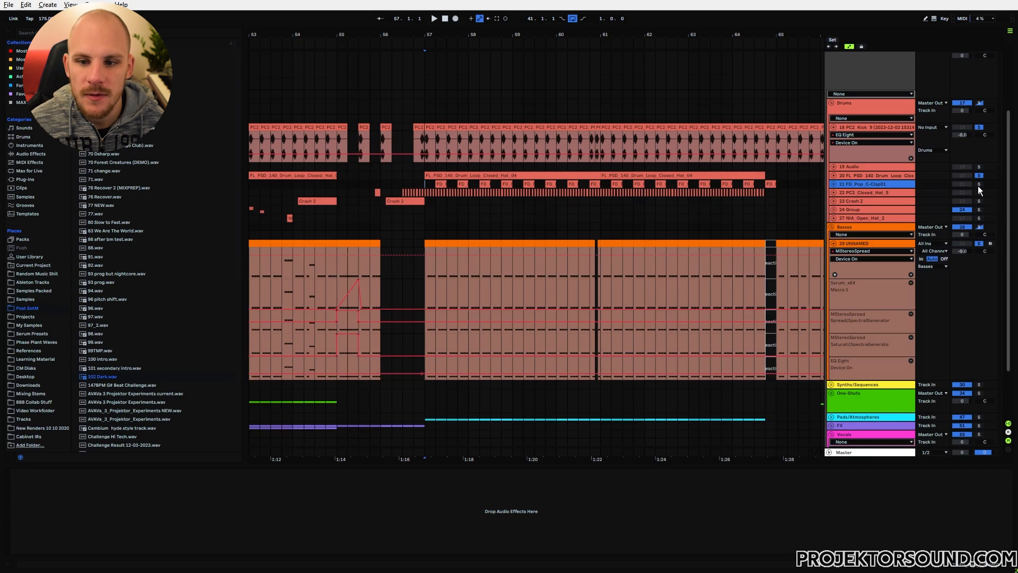
{"action": "left_click", "coordinate": [979, 184]}
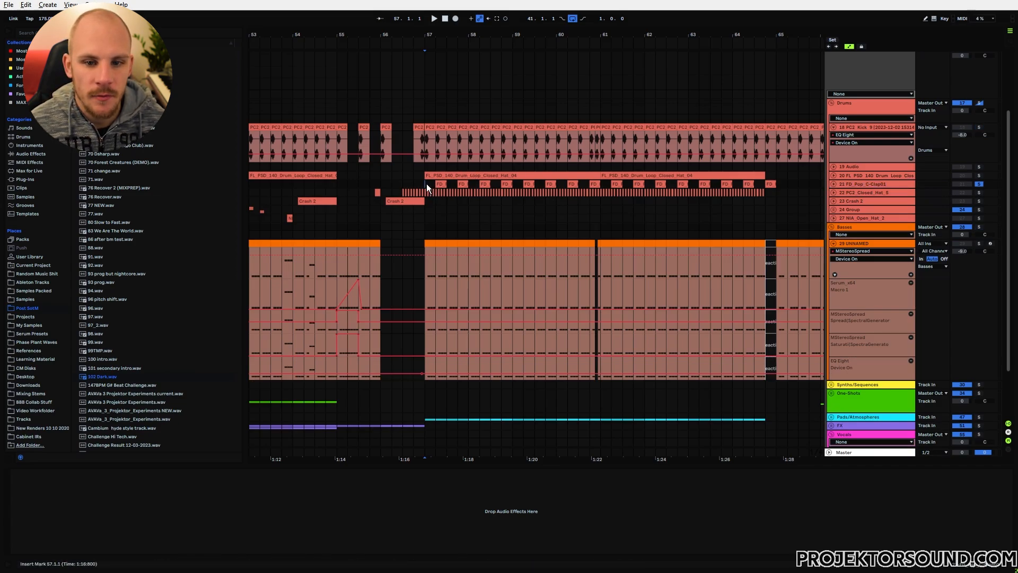
{"action": "left_click", "coordinate": [440, 184]}
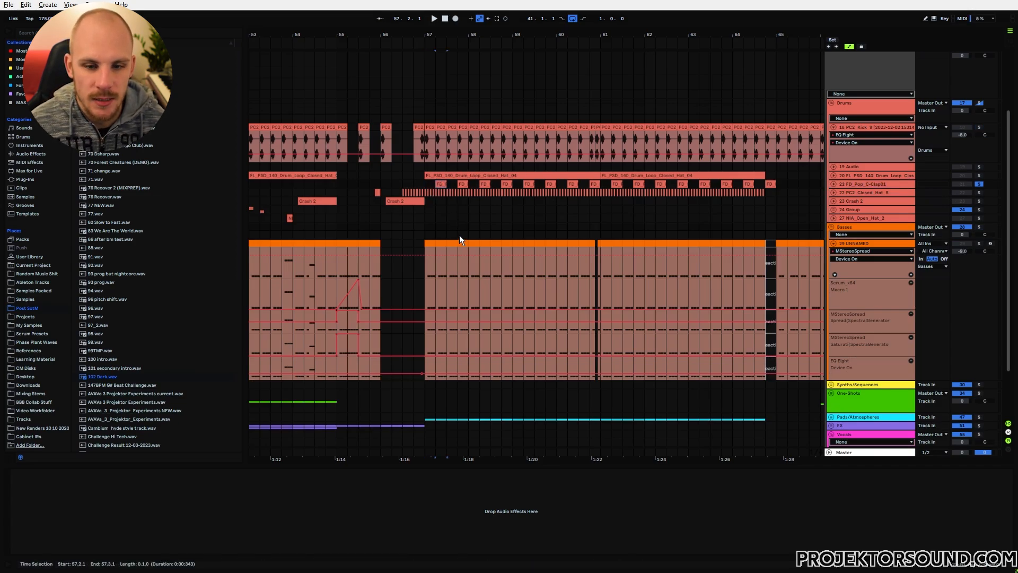
{"action": "key", "text": "space"}
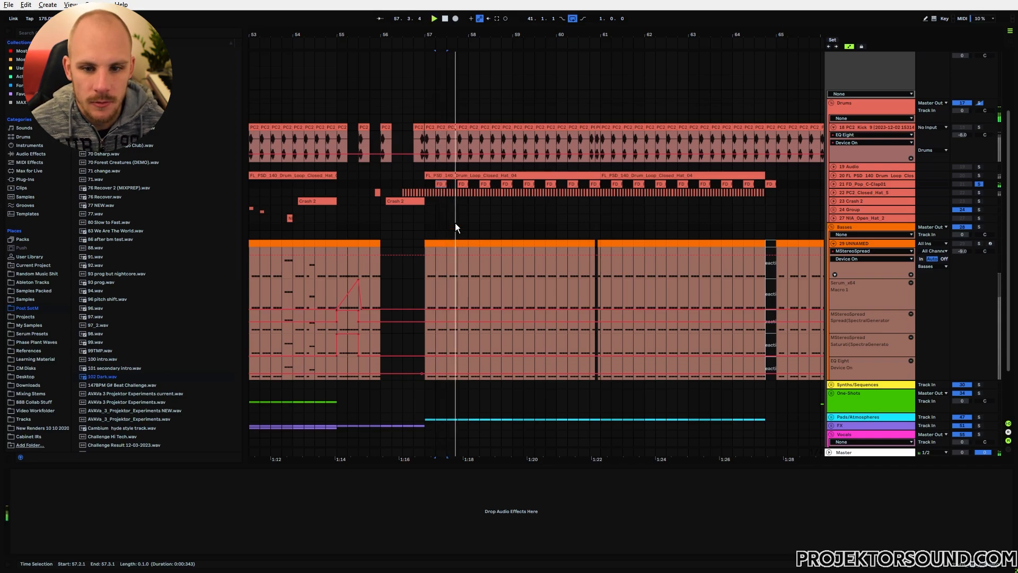
{"action": "key", "text": "space"}
Briefly unfold the closed hat drum loop and closed hat tracks to view their waveforms, and play the unsoloed arrangement from 57.1.1
{"action": "left_click", "coordinate": [430, 218]}
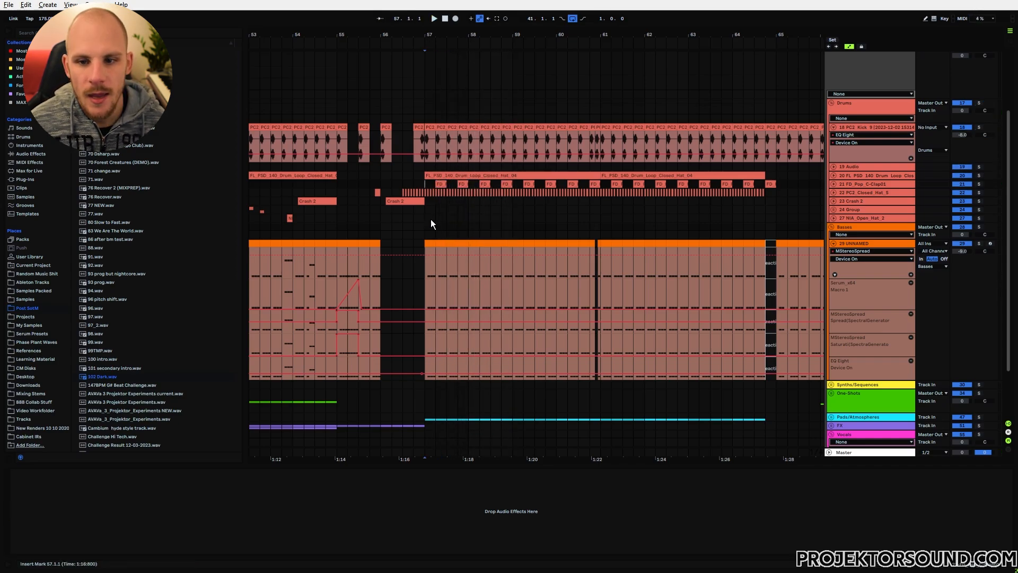
{"action": "left_click", "coordinate": [833, 175]}
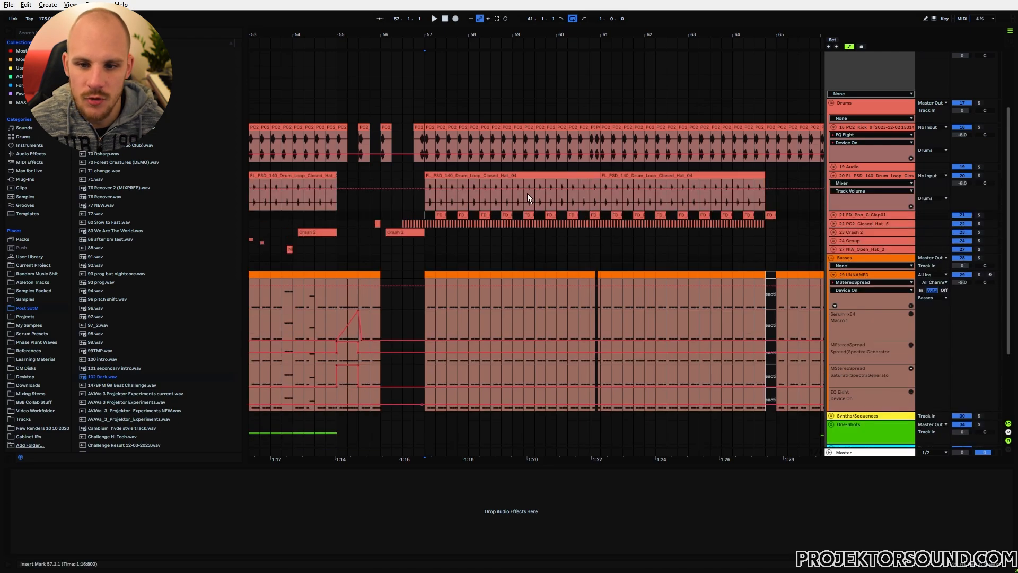
{"action": "left_click", "coordinate": [833, 175]}
{"action": "left_click", "coordinate": [834, 192]}
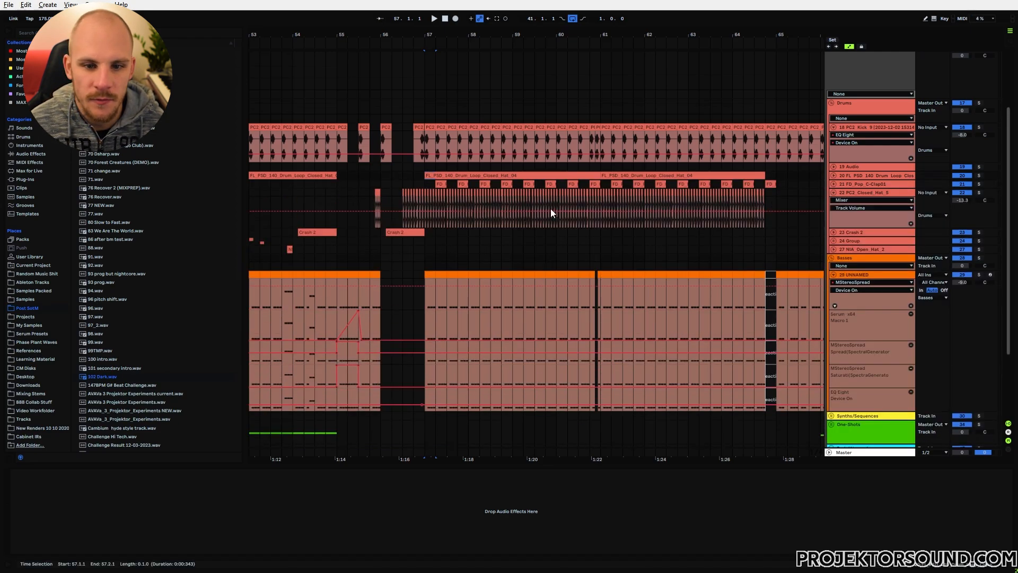
{"action": "left_click", "coordinate": [833, 193]}
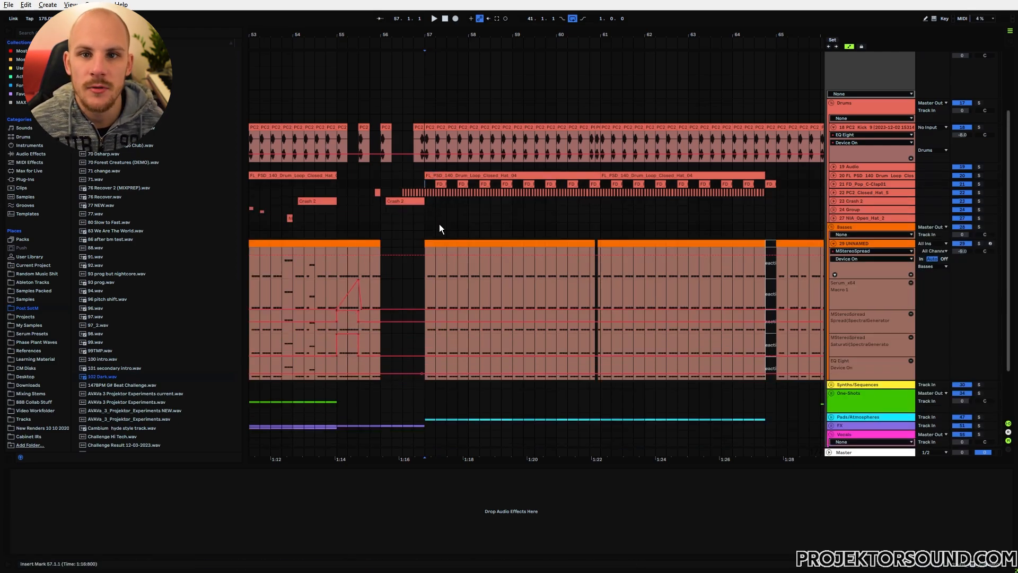
{"action": "key", "text": "space"}
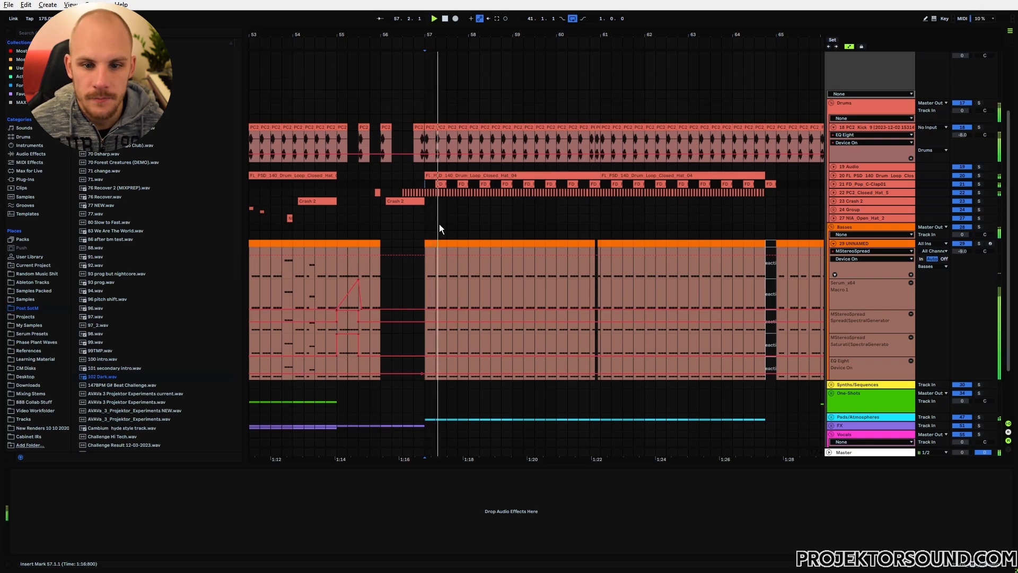